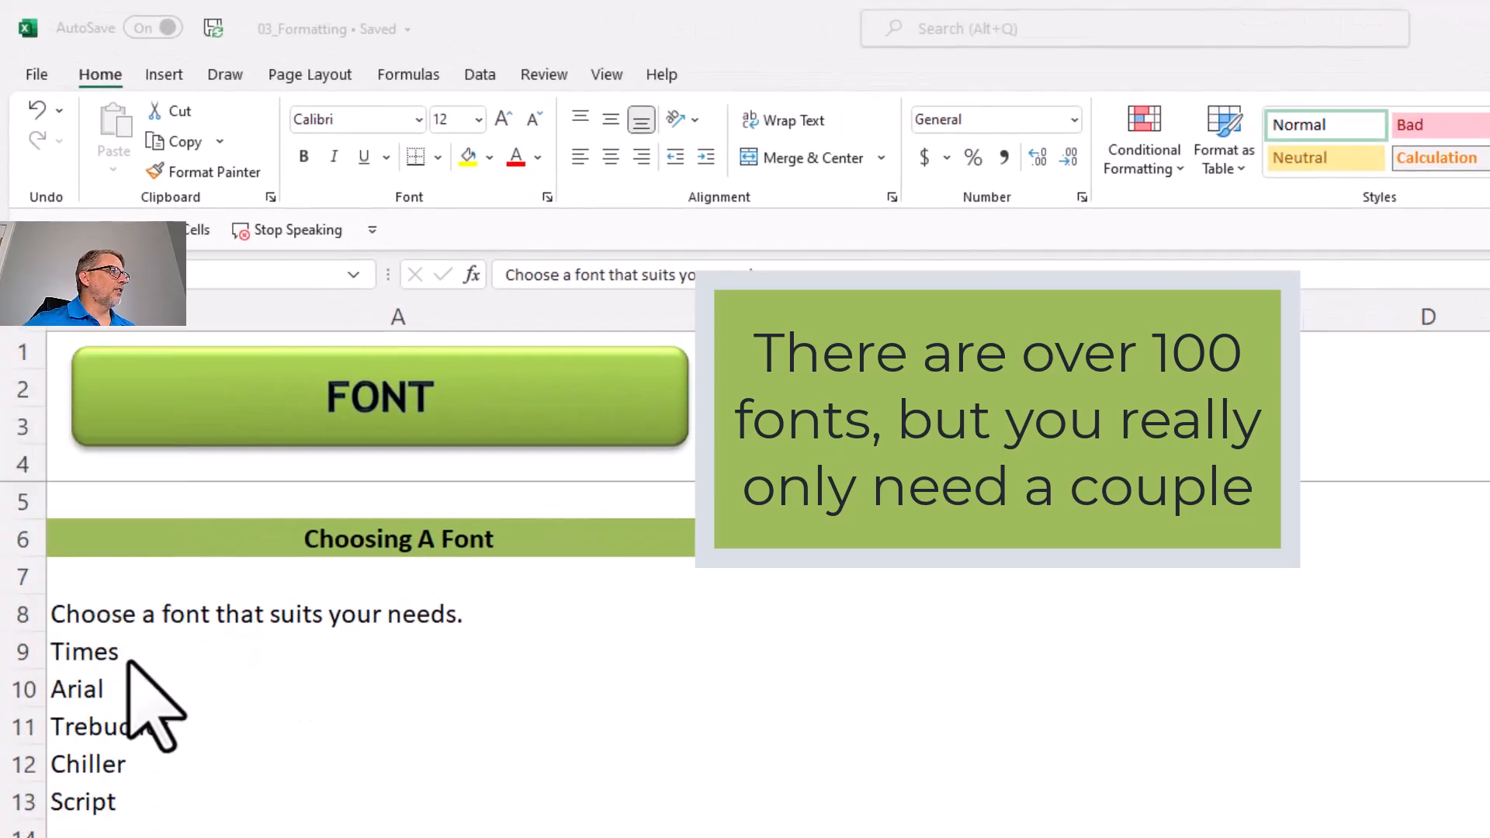
# Change the font of the "Times" cell in A9 to Times New Roman
pyautogui.click(85, 654)
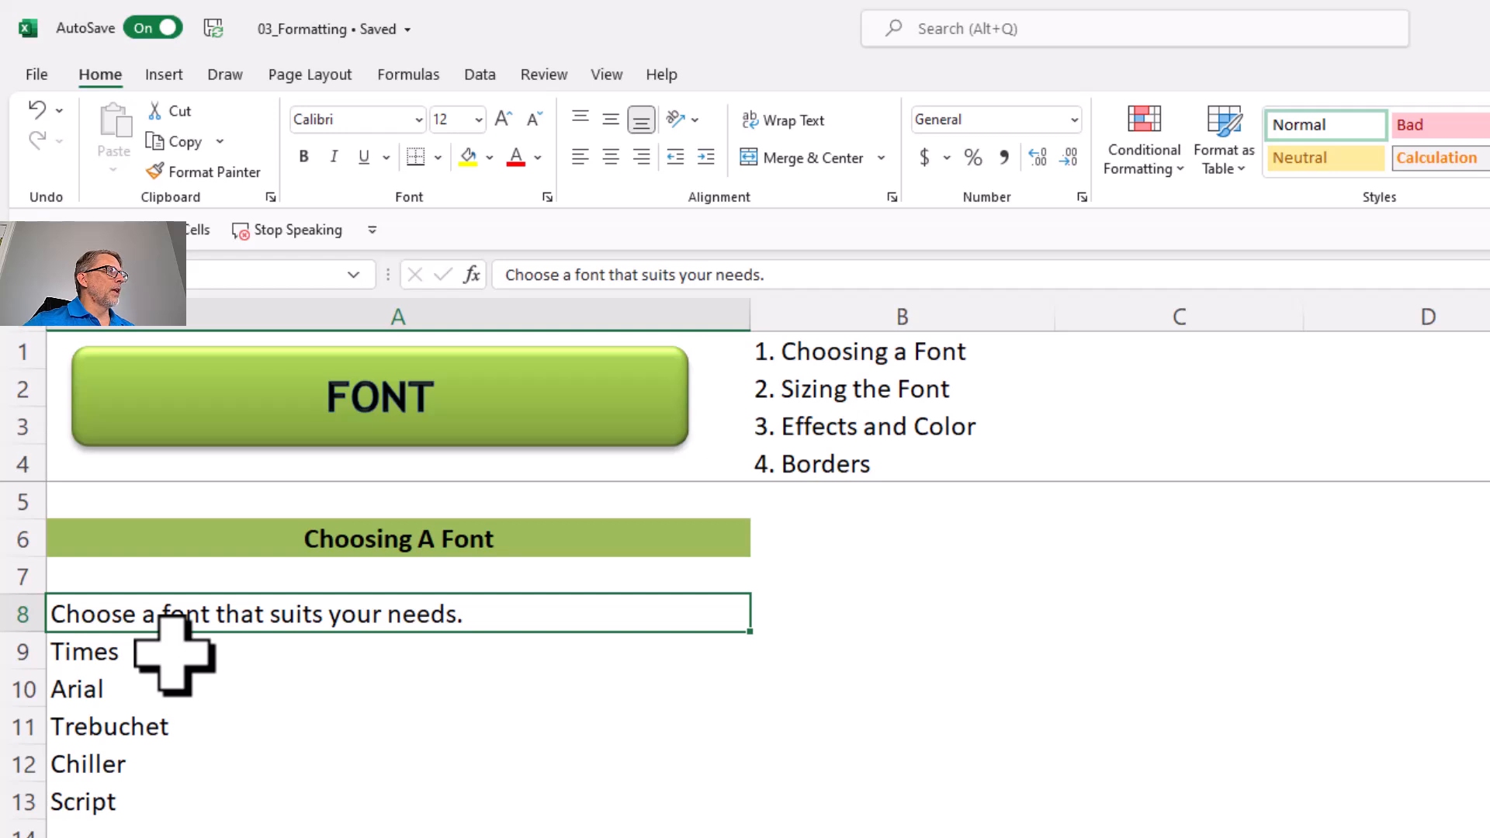
pyautogui.click(173, 656)
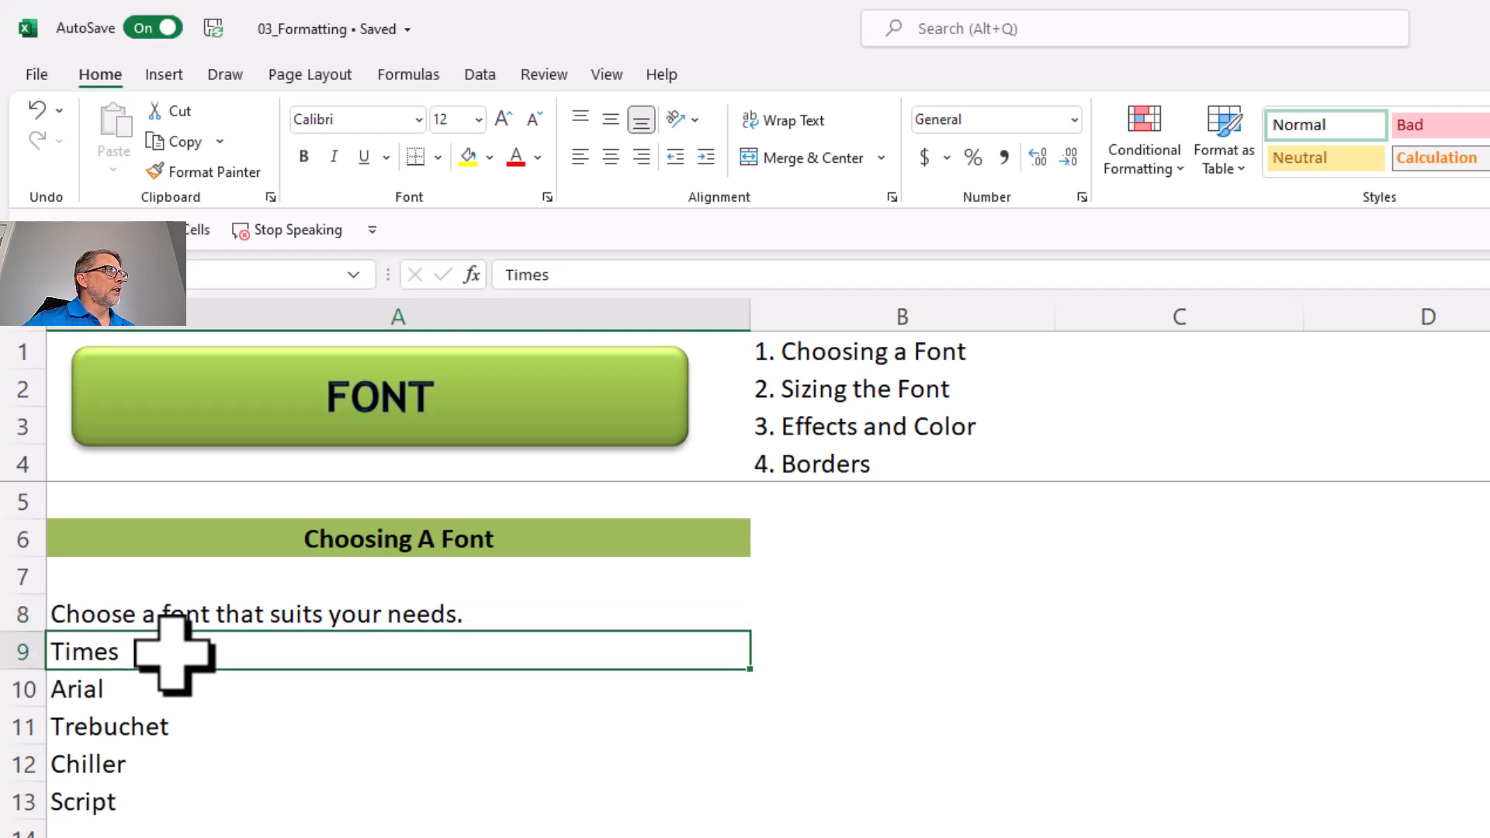
pyautogui.click(419, 120)
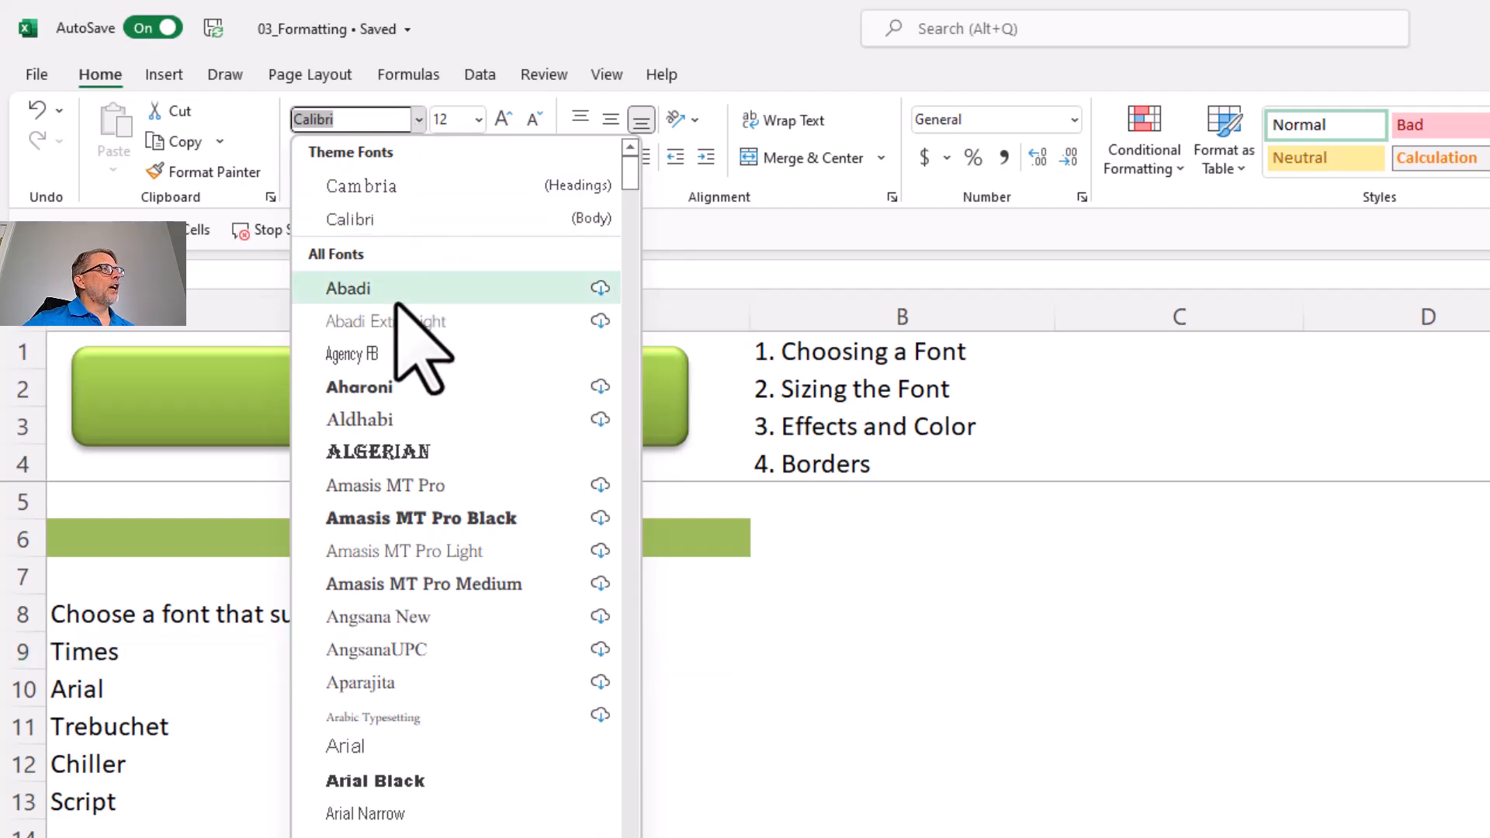
pyautogui.scroll(-12, 442, 432)
pyautogui.scroll(-8, 425, 435)
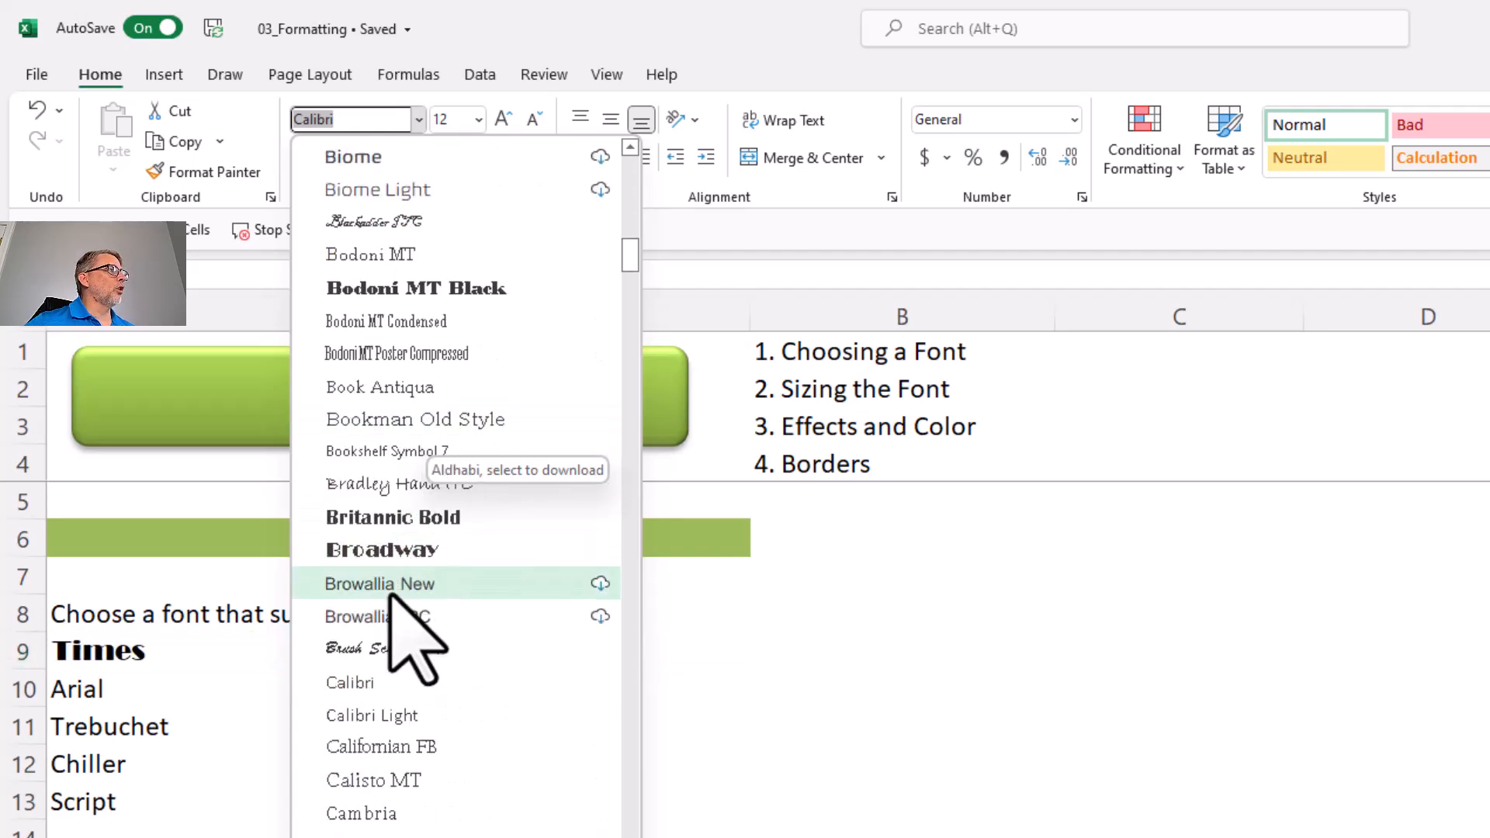
pyautogui.scroll(-1, 388, 636)
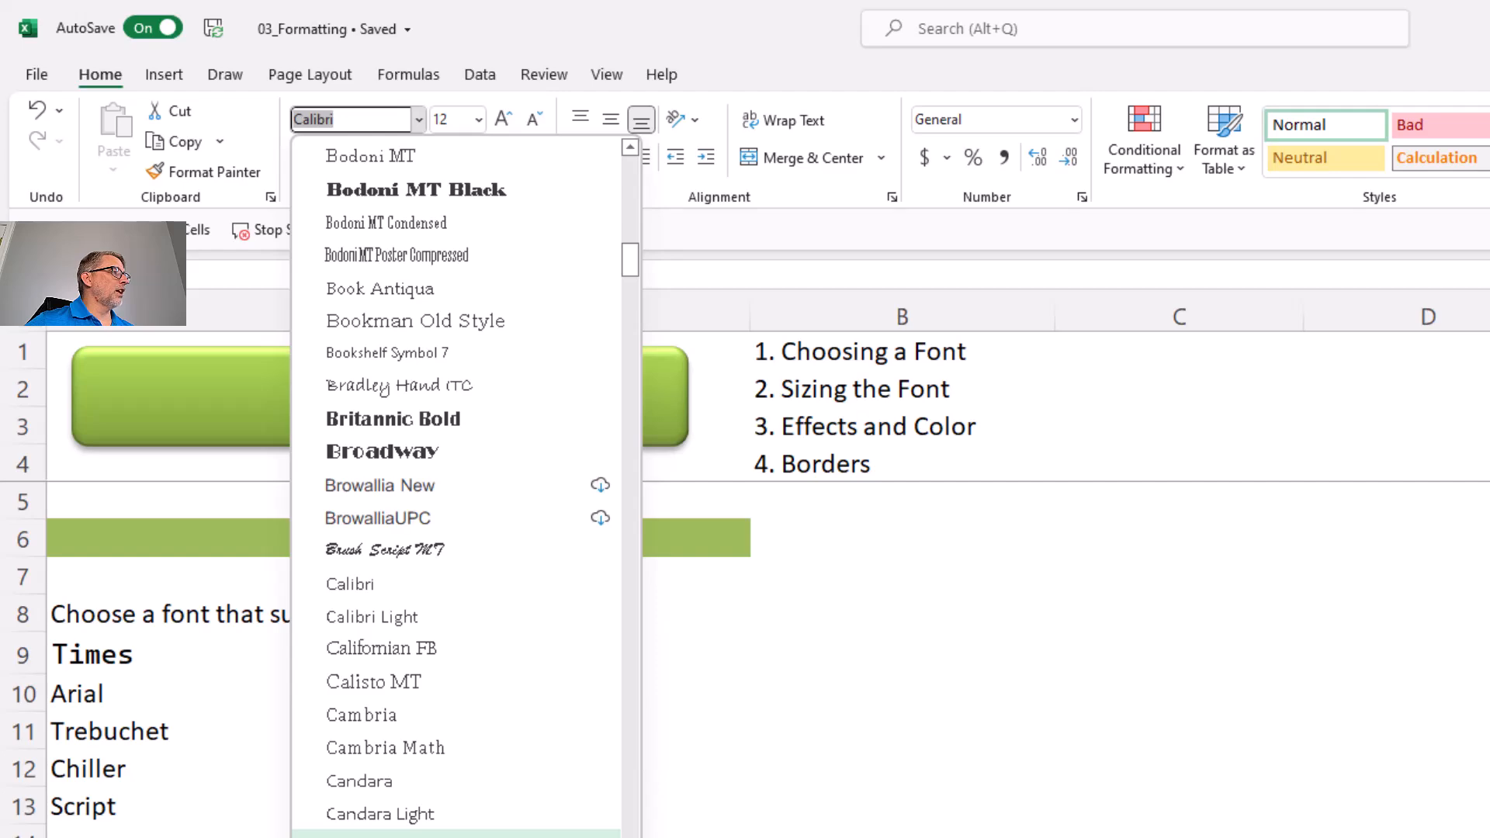
pyautogui.scroll(-15, 388, 775)
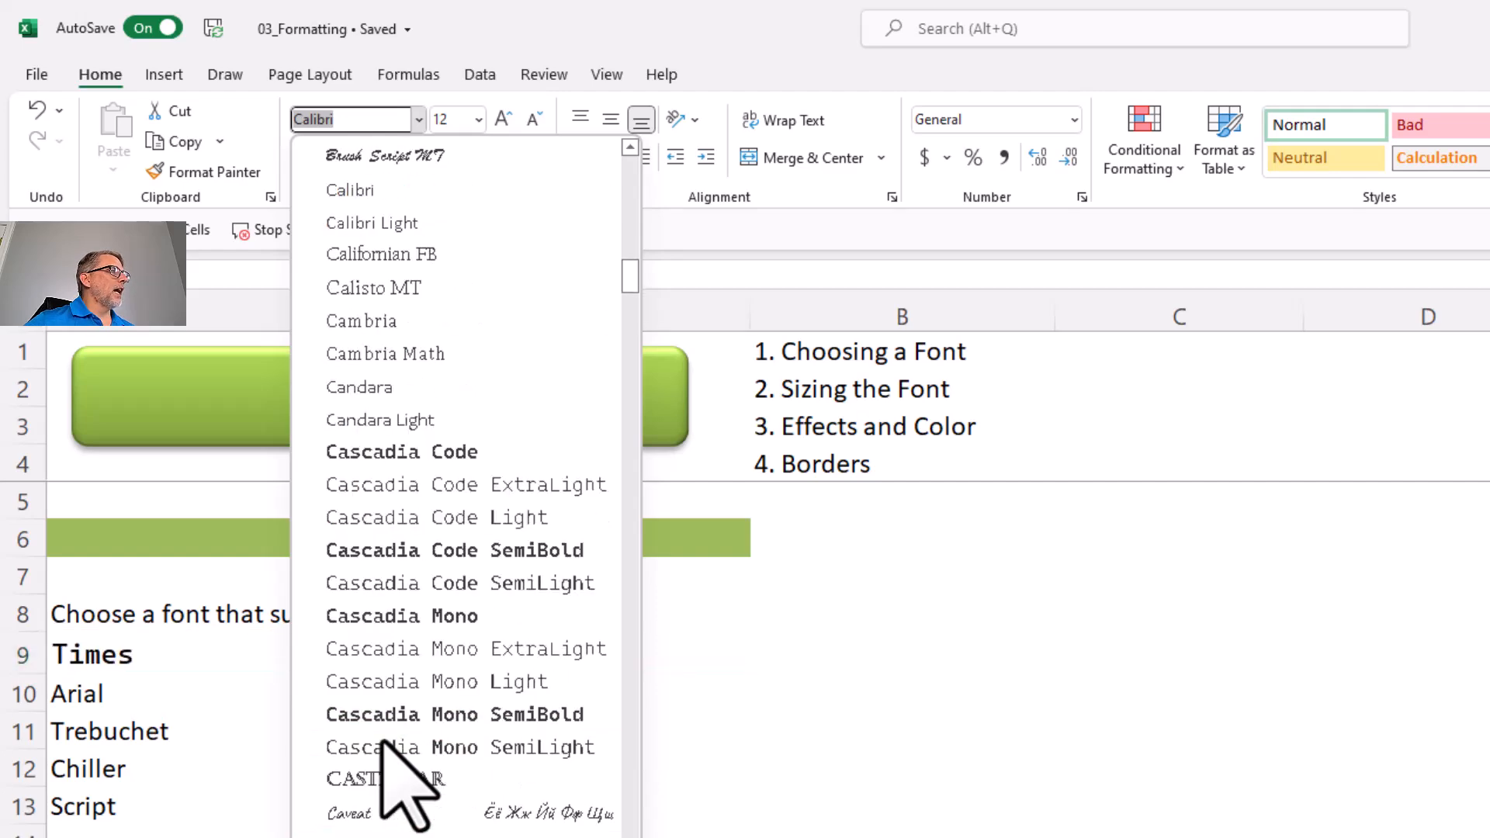
pyautogui.scroll(-6, 392, 779)
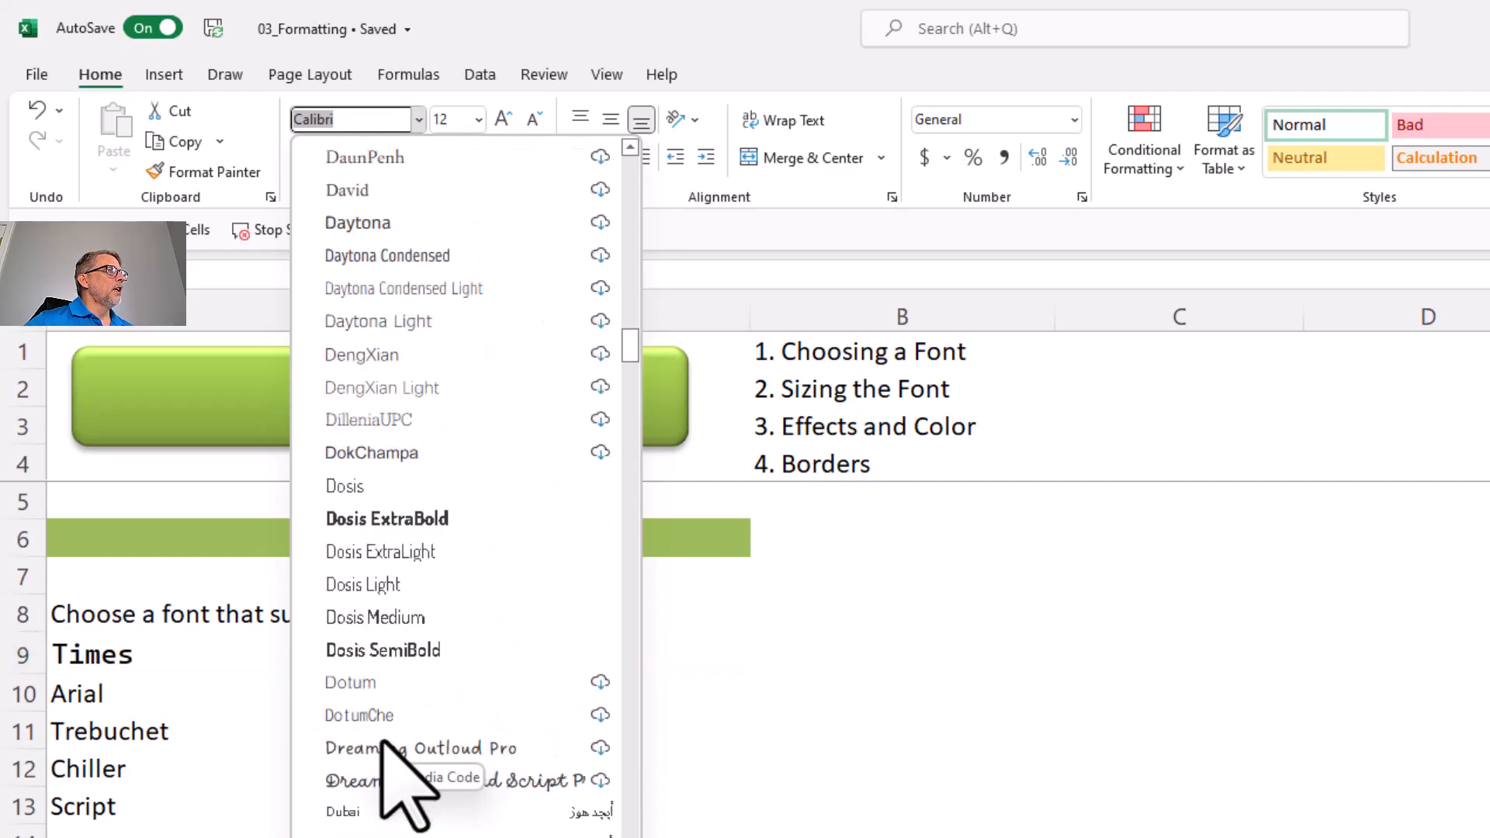
pyautogui.scroll(-20, 382, 742)
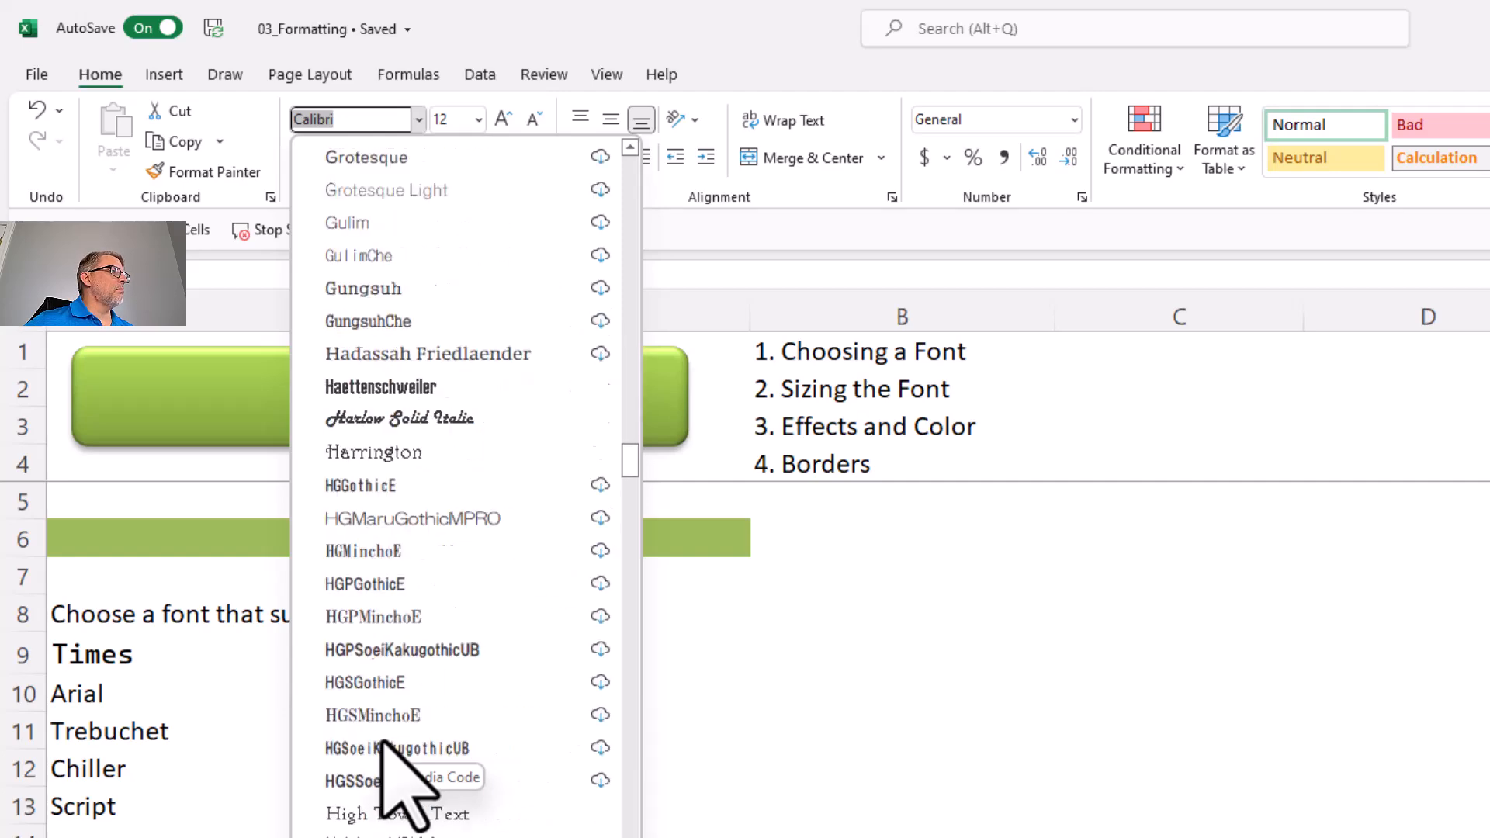
pyautogui.scroll(-20, 382, 745)
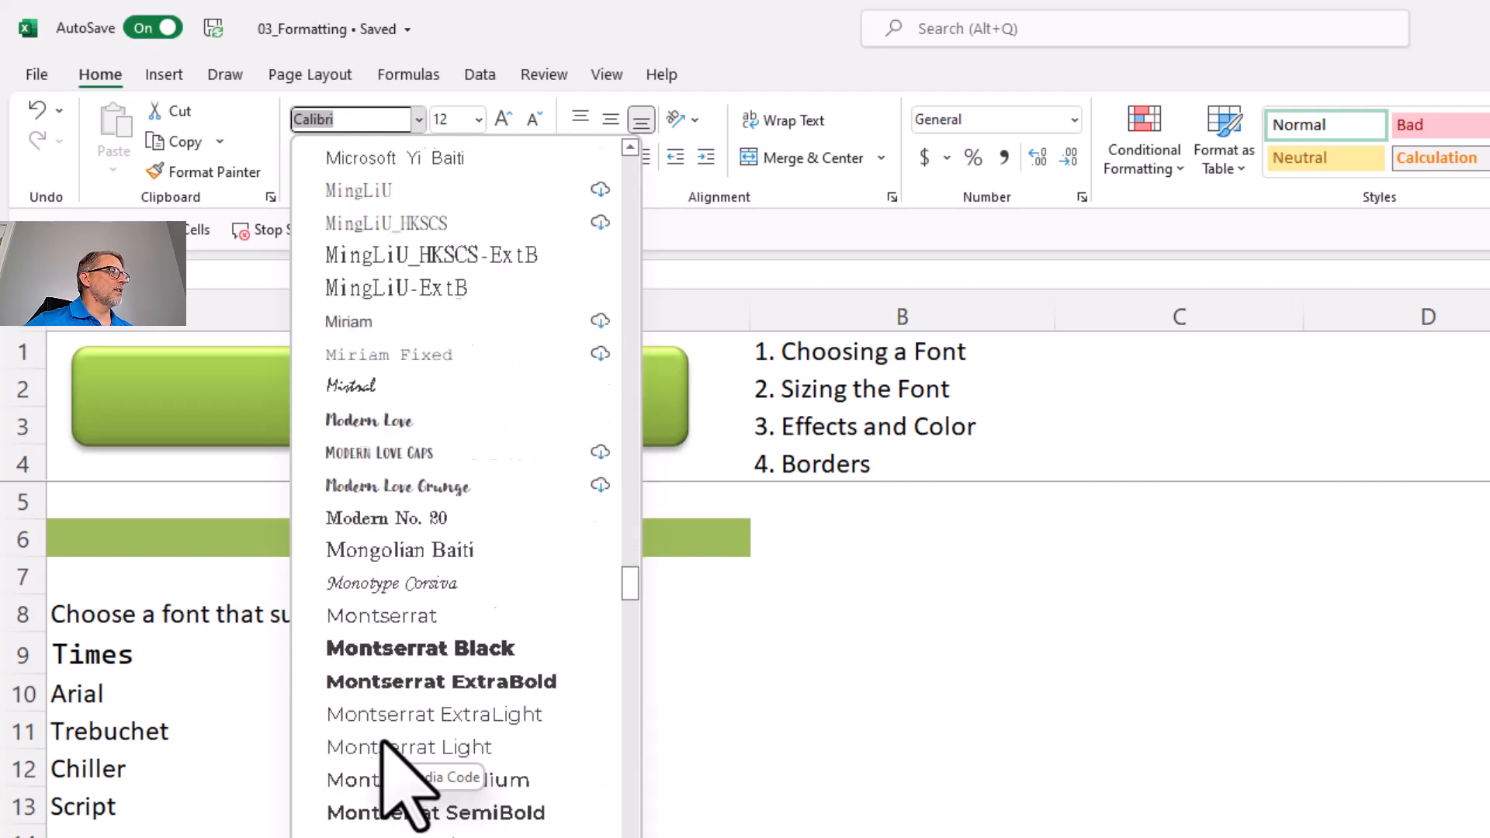
pyautogui.scroll(-20, 392, 780)
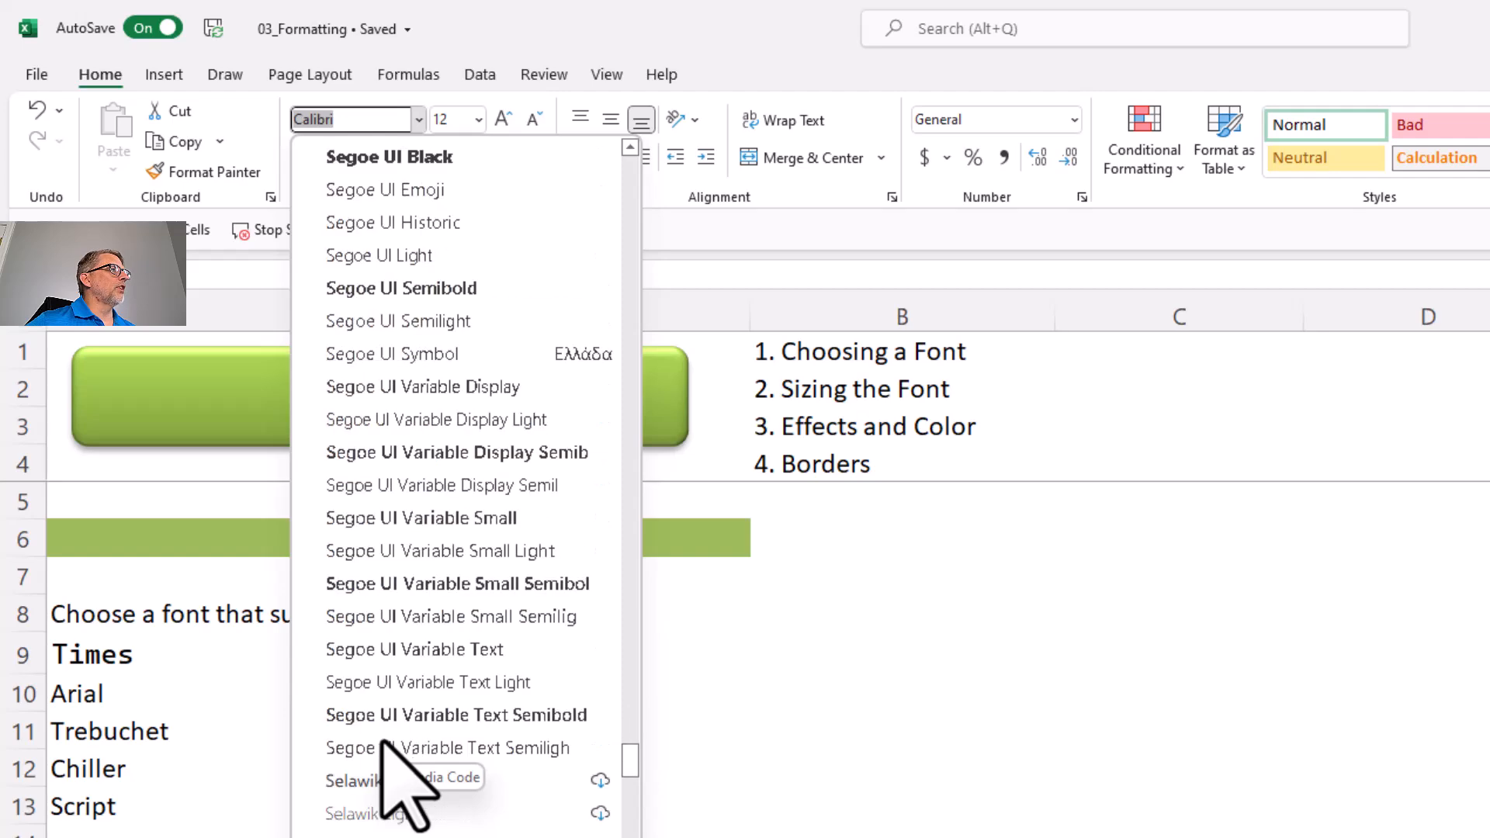
pyautogui.scroll(-15, 383, 743)
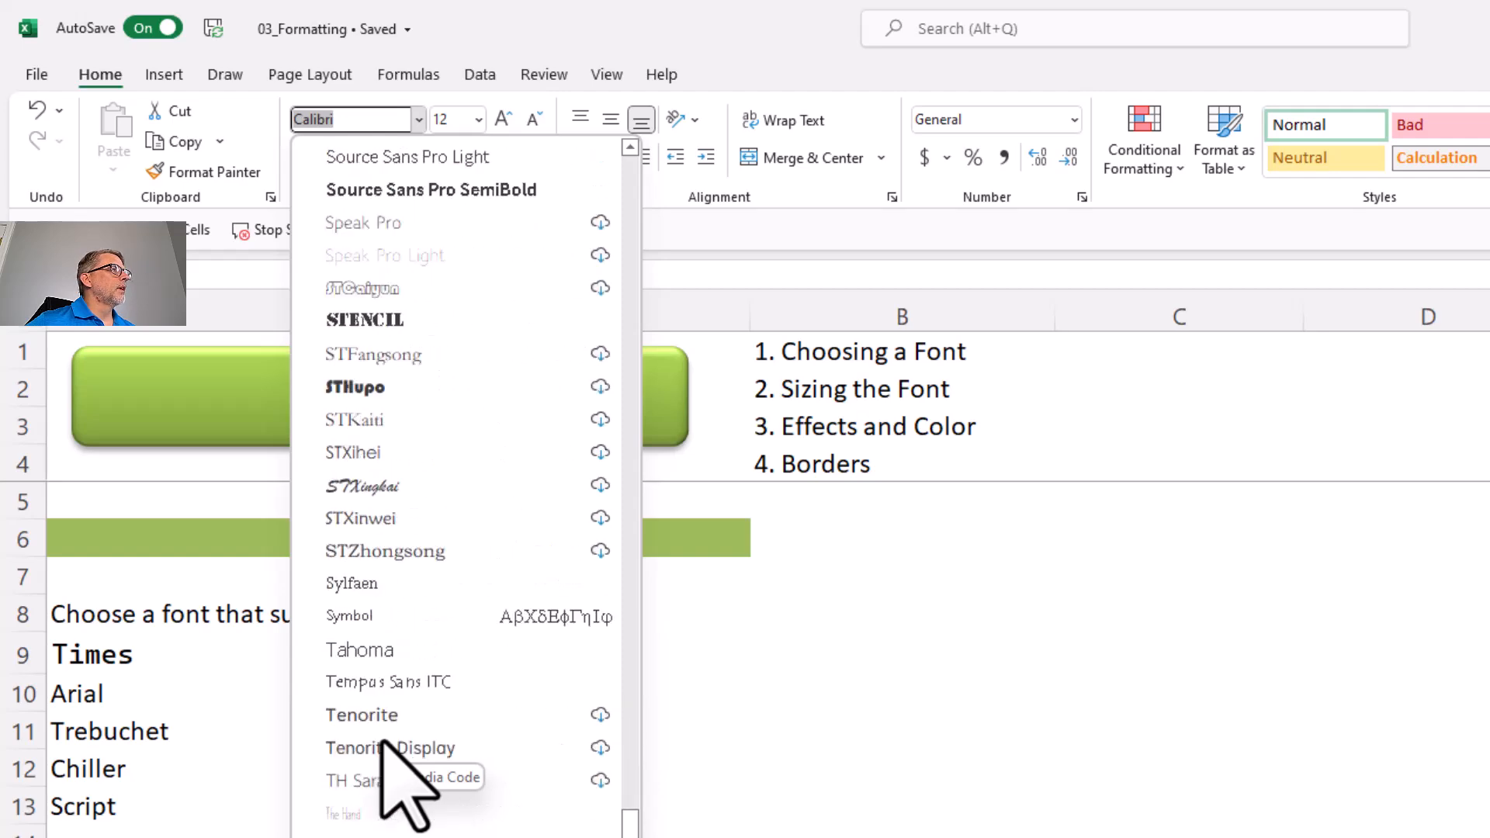
pyautogui.scroll(-3, 383, 743)
pyautogui.scroll(-2, 435, 784)
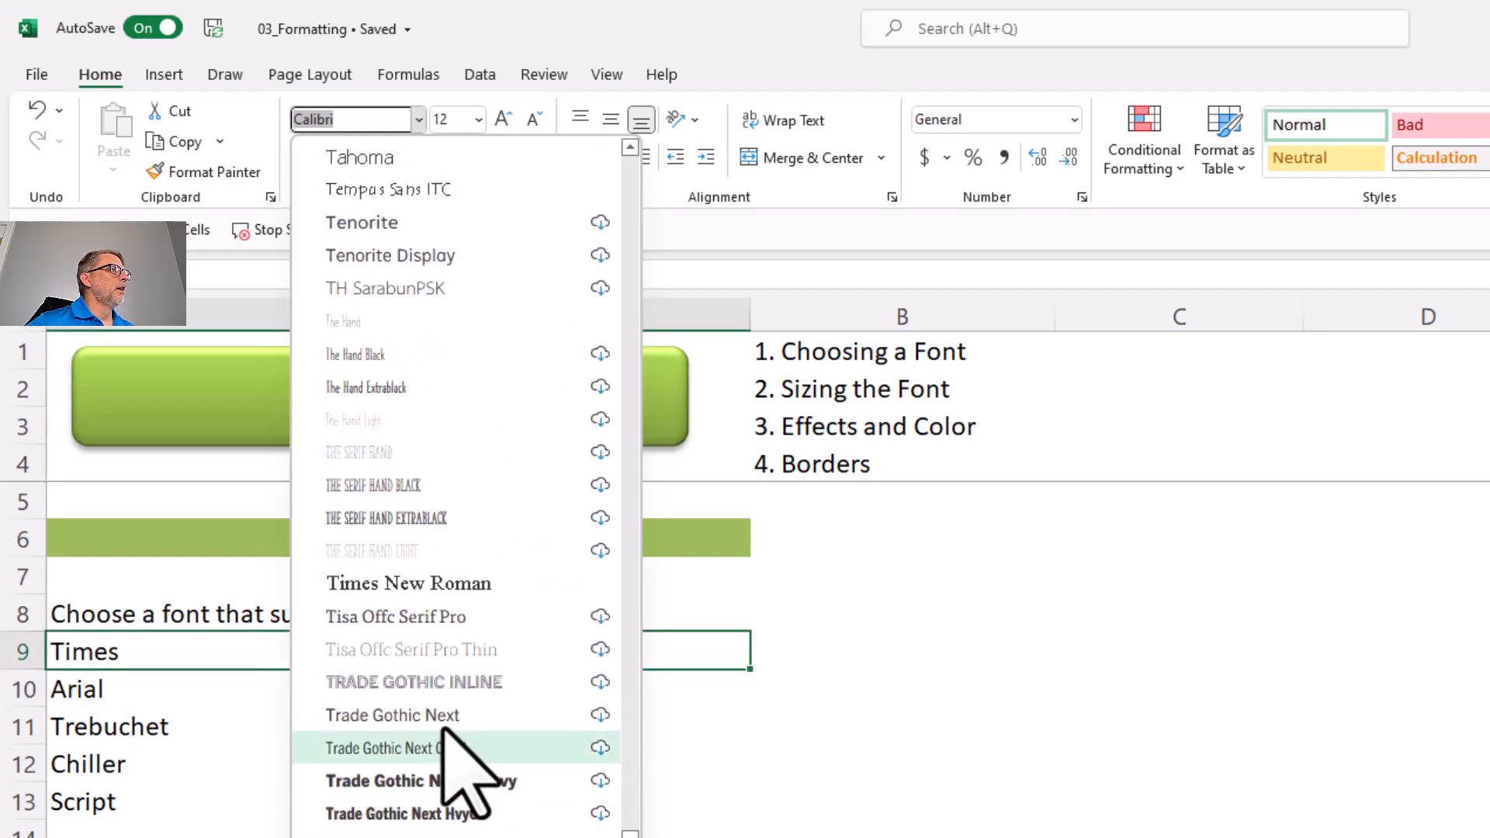
pyautogui.click(444, 587)
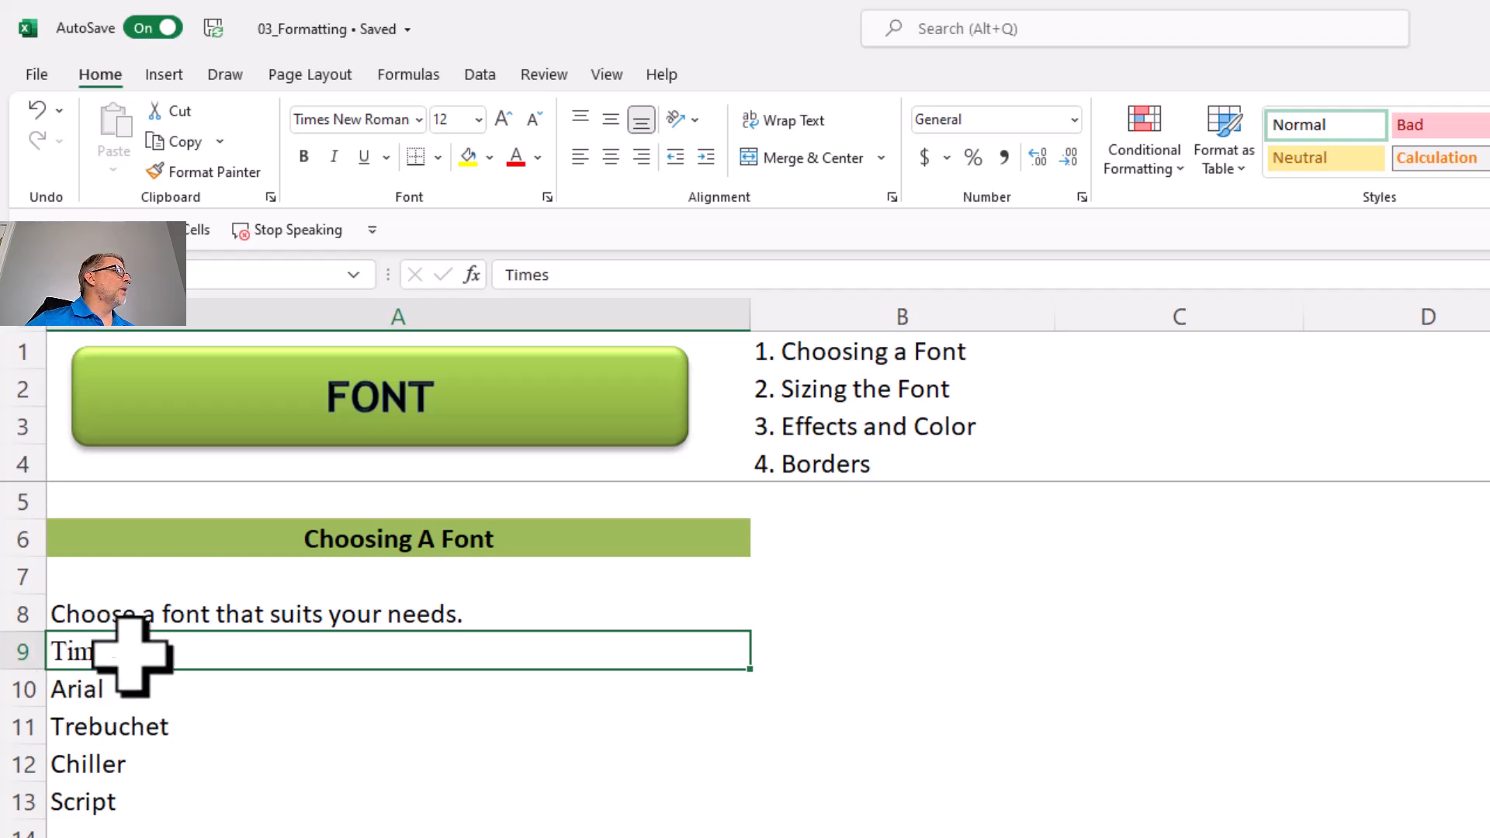
# Change the font of the "Arial" cell in A10 to Arial
pyautogui.click(109, 694)
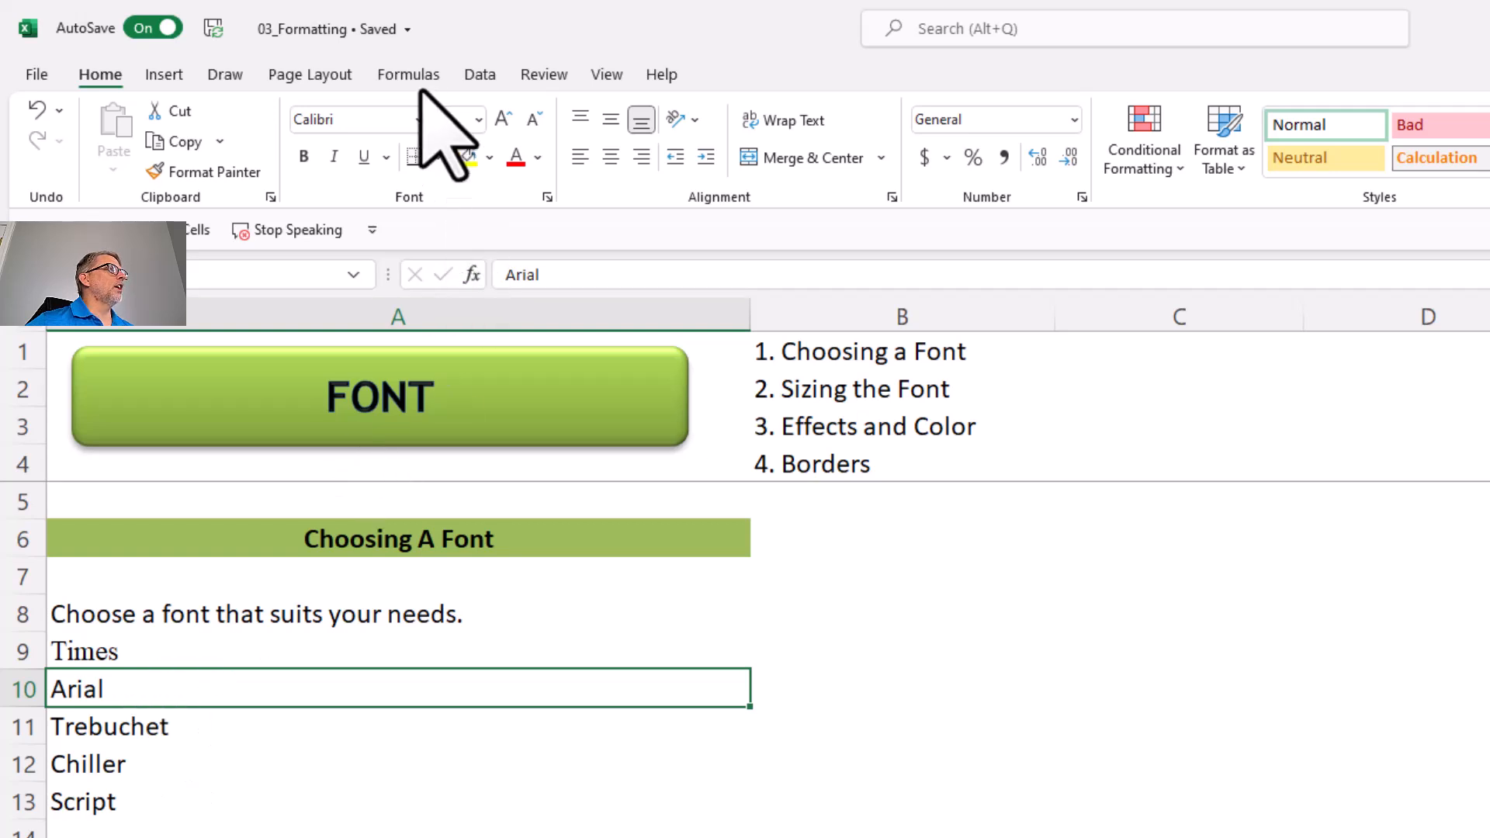
pyautogui.click(419, 119)
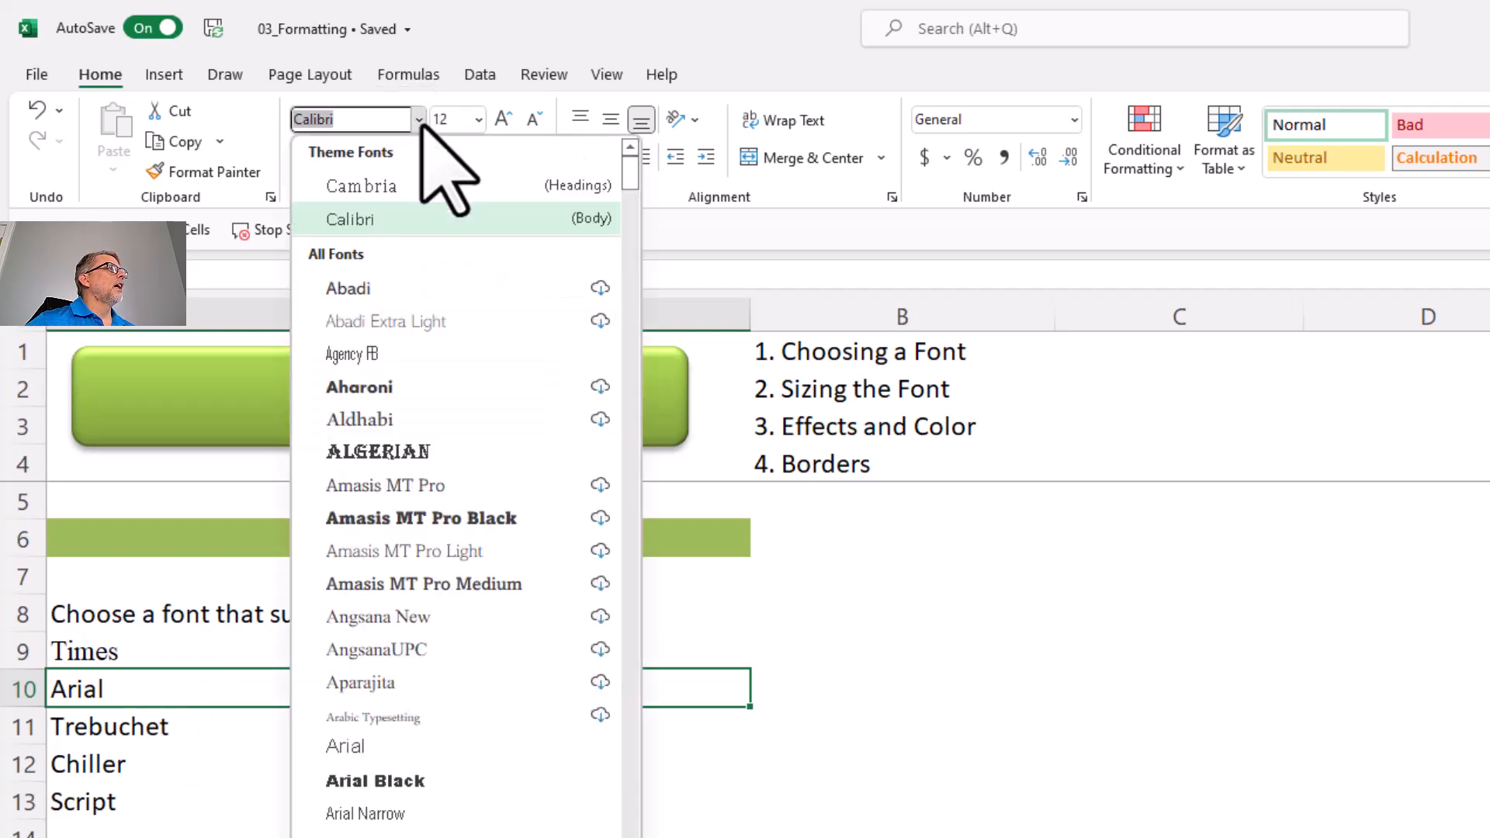
pyautogui.click(378, 749)
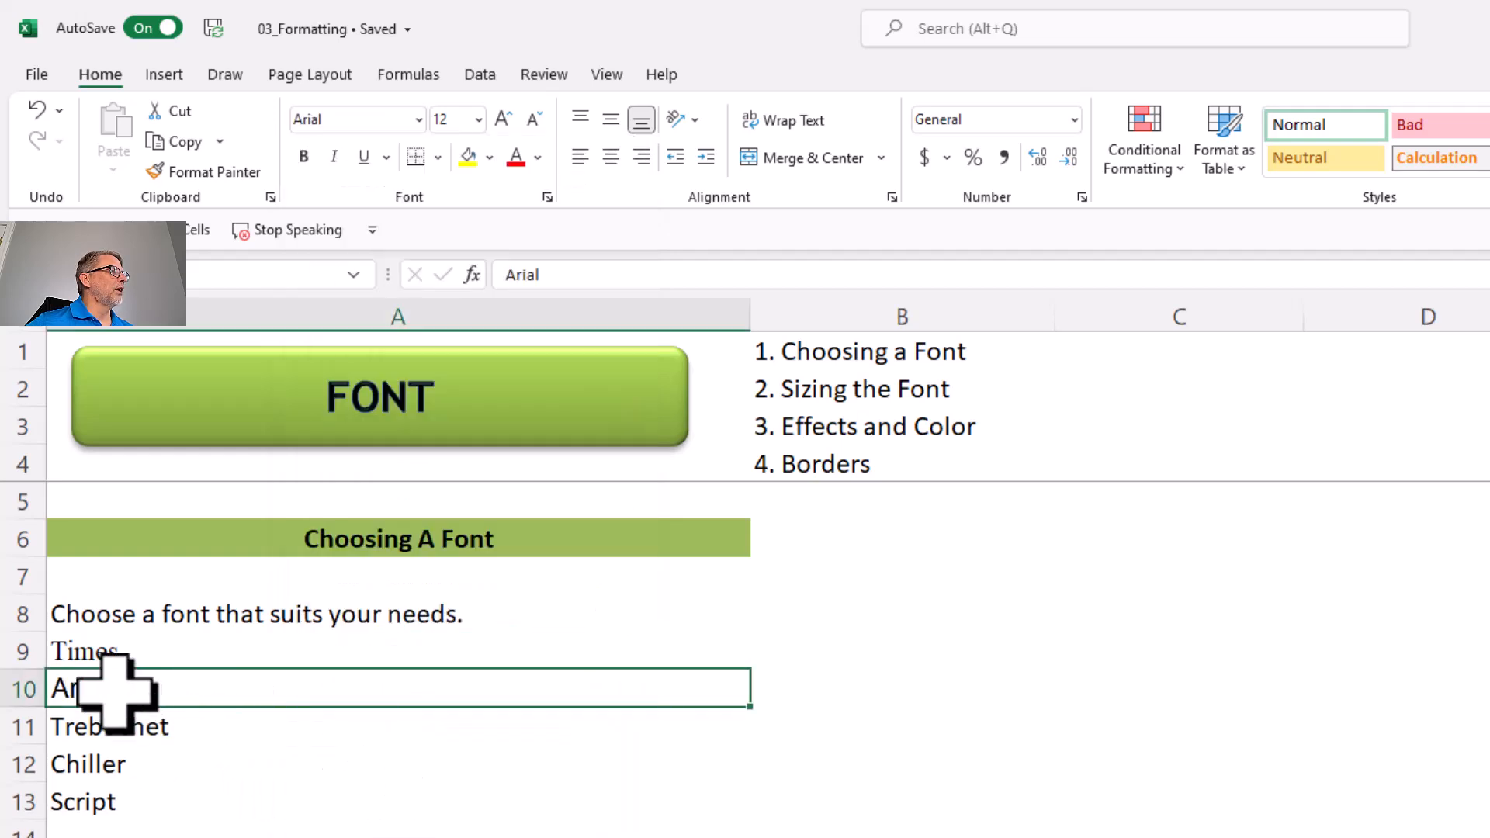
# Change the font of the "Trebuchet" cell in A11 to Trebuchet MS
pyautogui.click(152, 729)
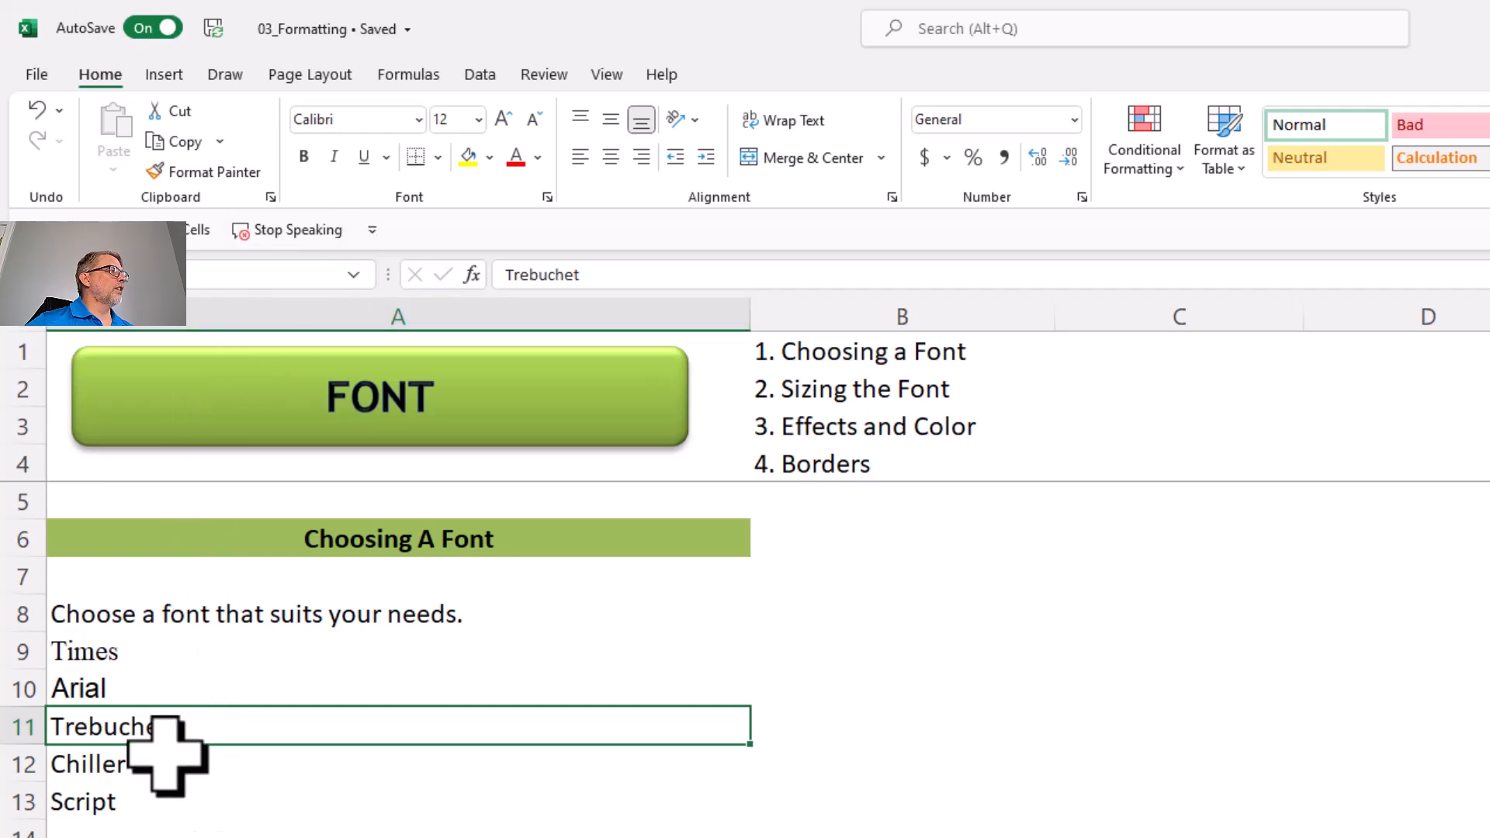
pyautogui.click(419, 116)
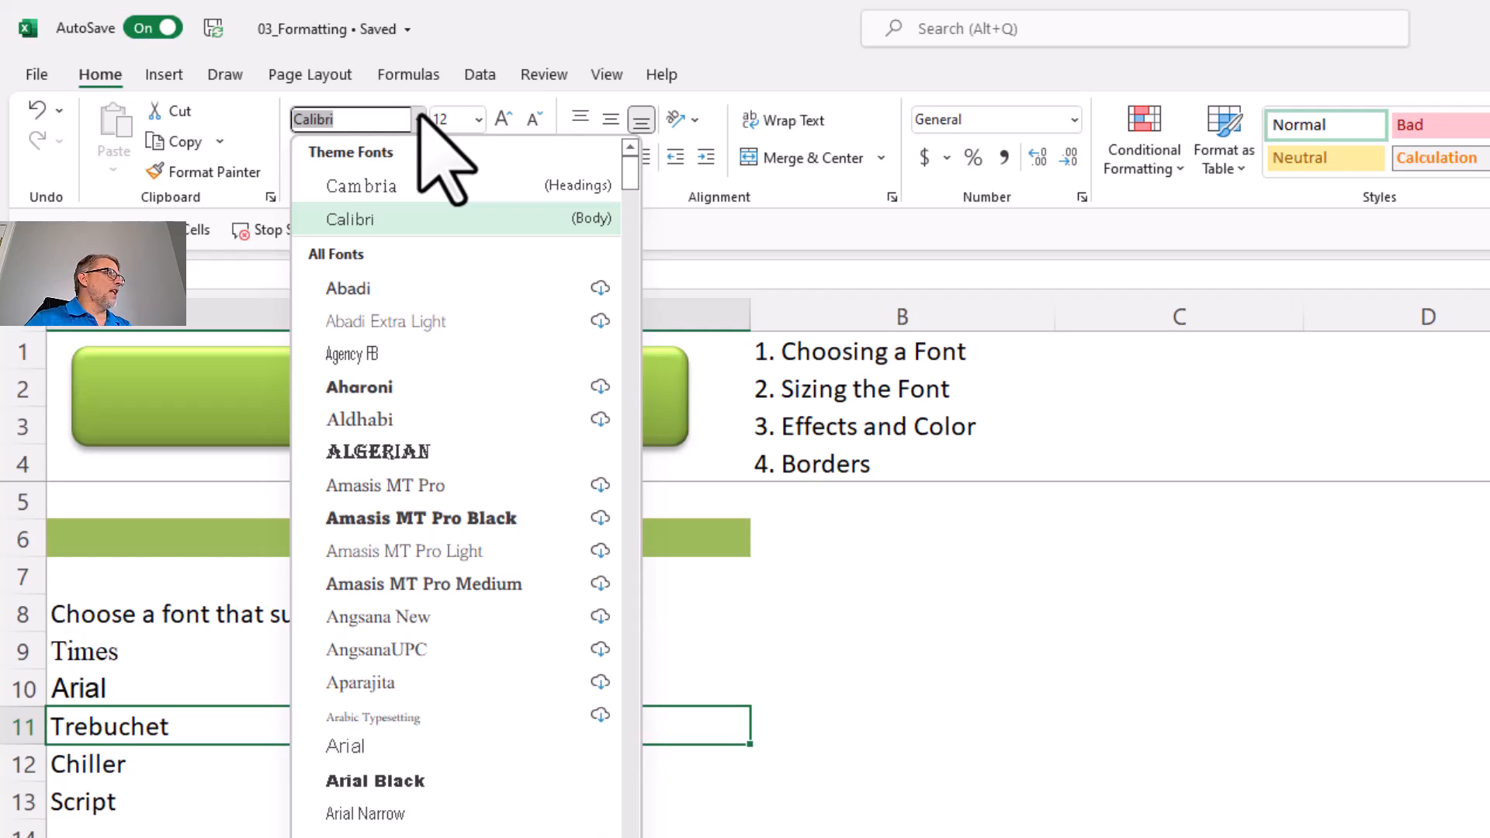
pyautogui.write('Trebuchet MS')
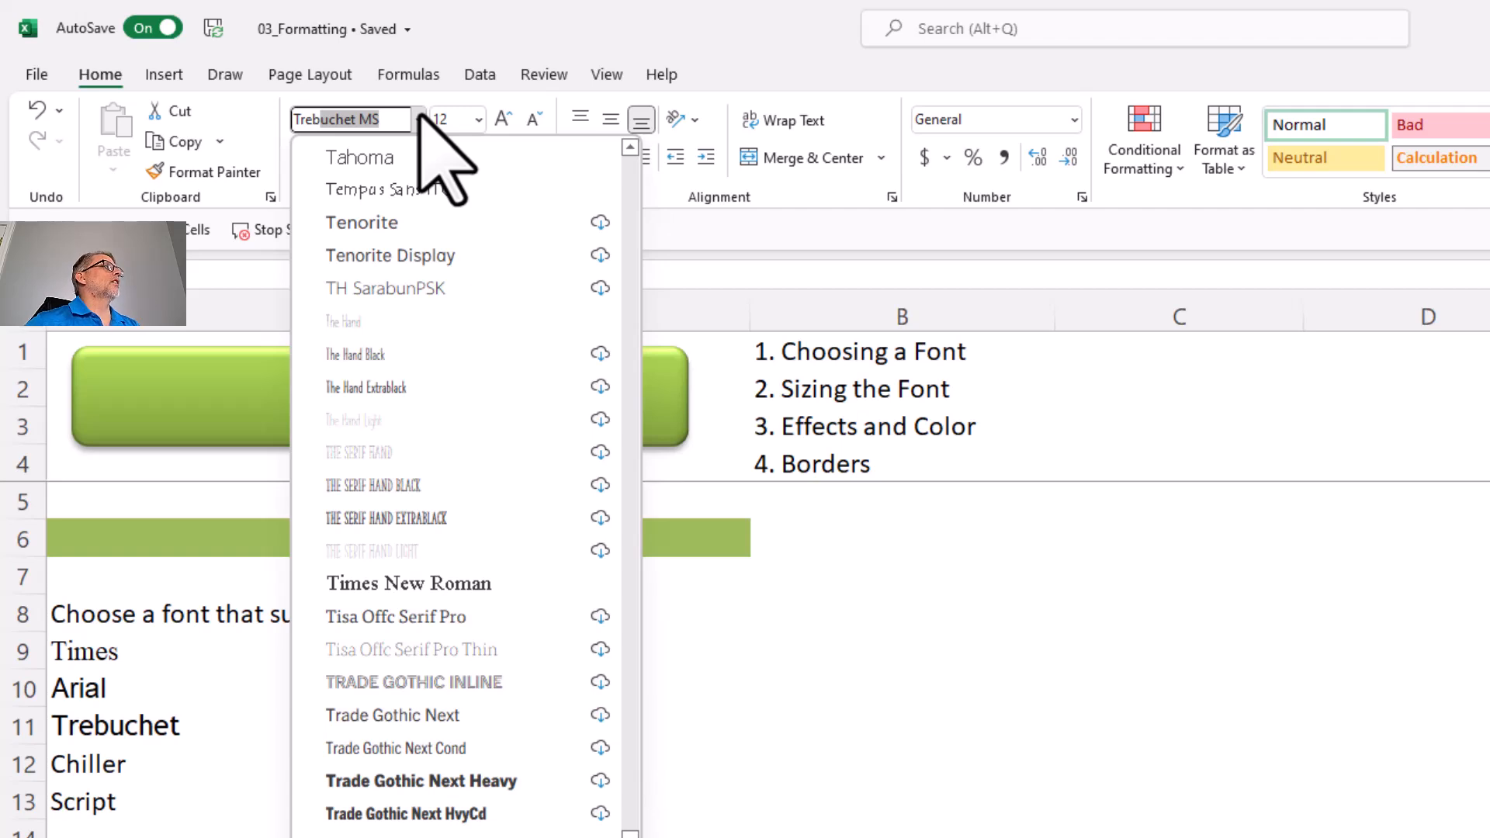
pyautogui.press('Return')
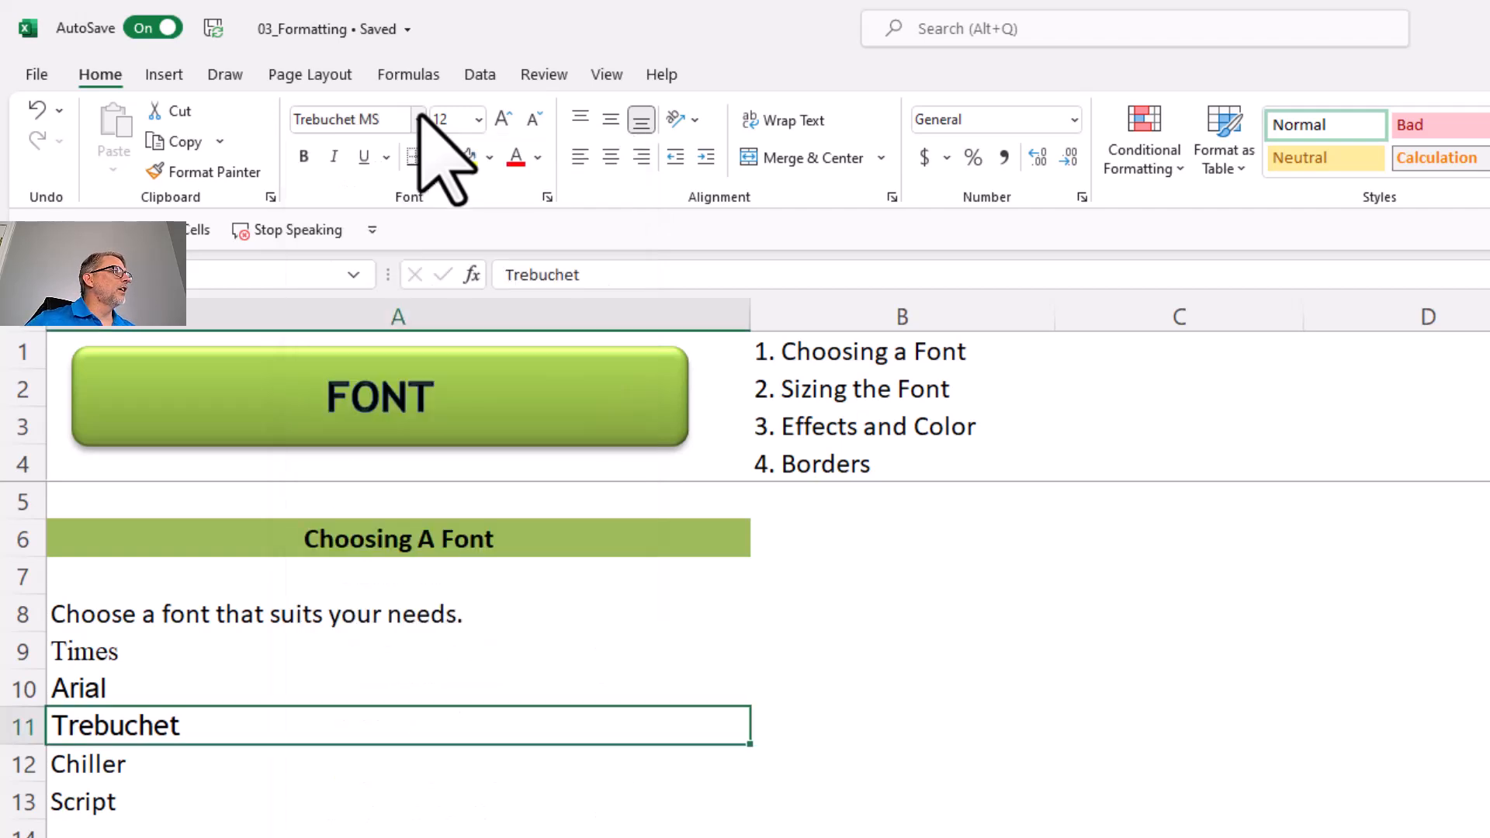
# Change the font of the "Chiller" cell in A12 to Chiller
pyautogui.click(124, 766)
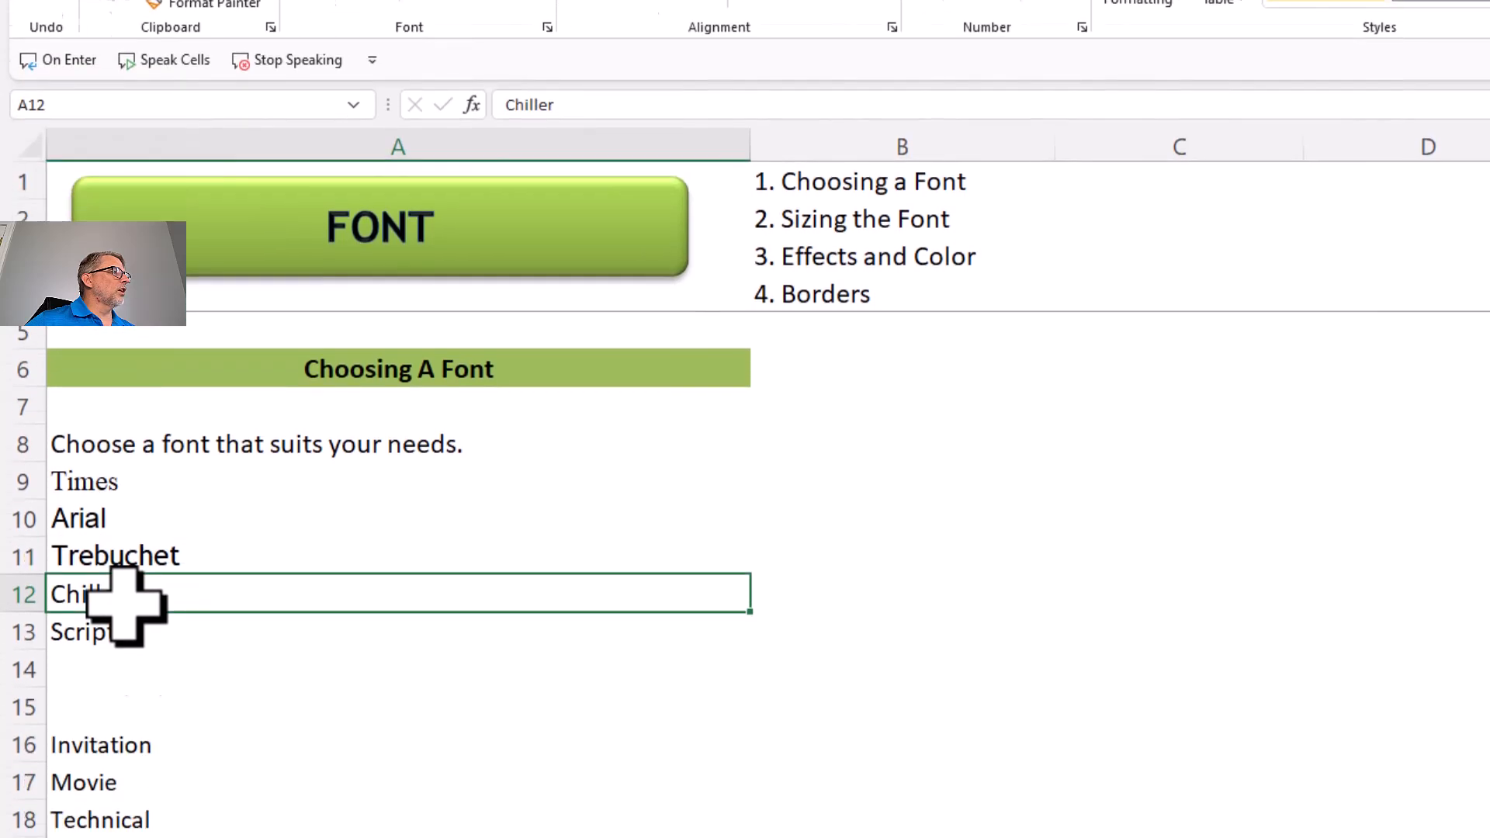
pyautogui.click(123, 557)
pyautogui.click(120, 522)
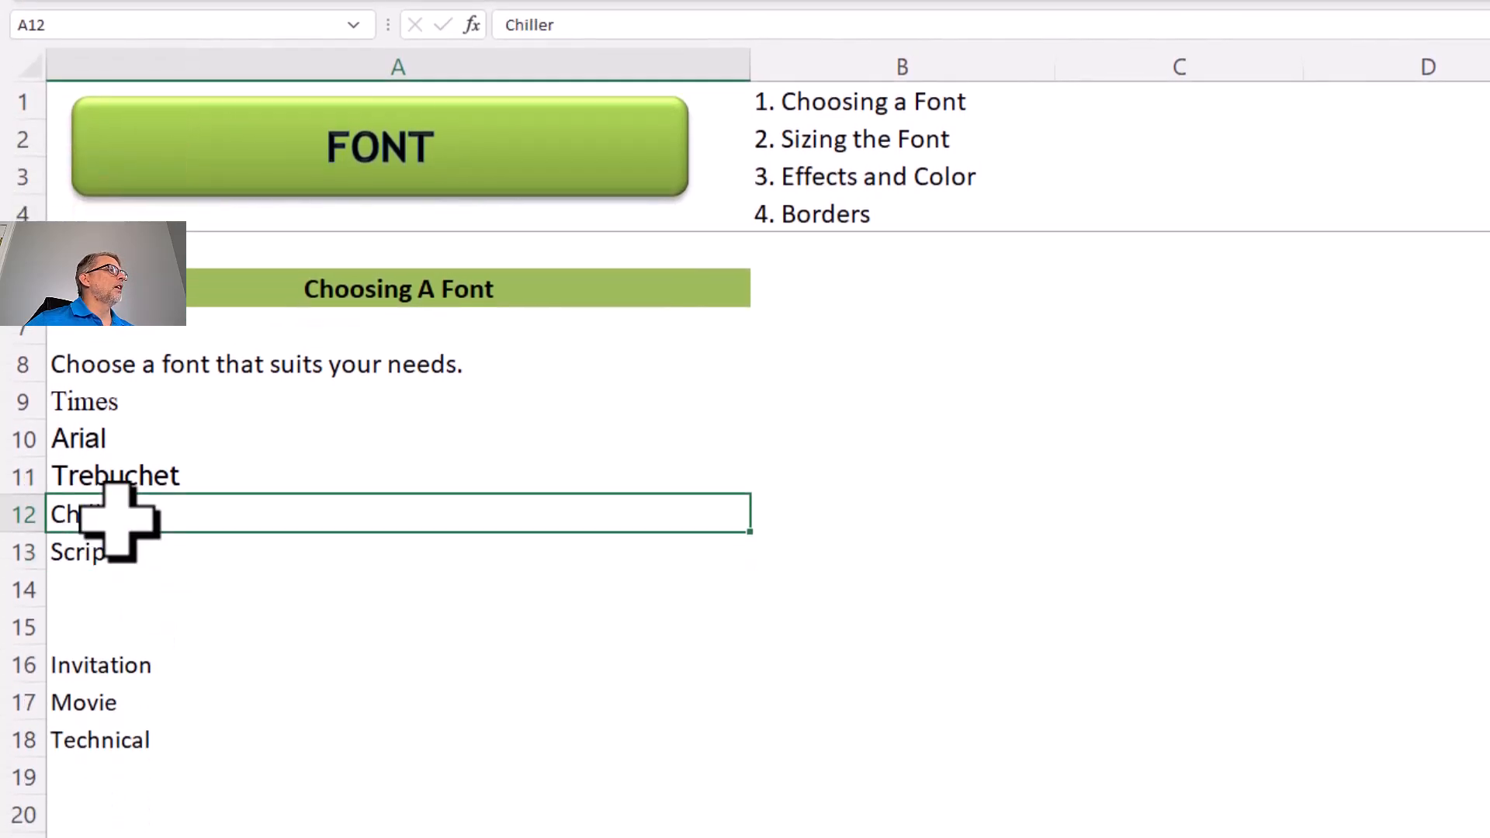
pyautogui.rightClick(166, 516)
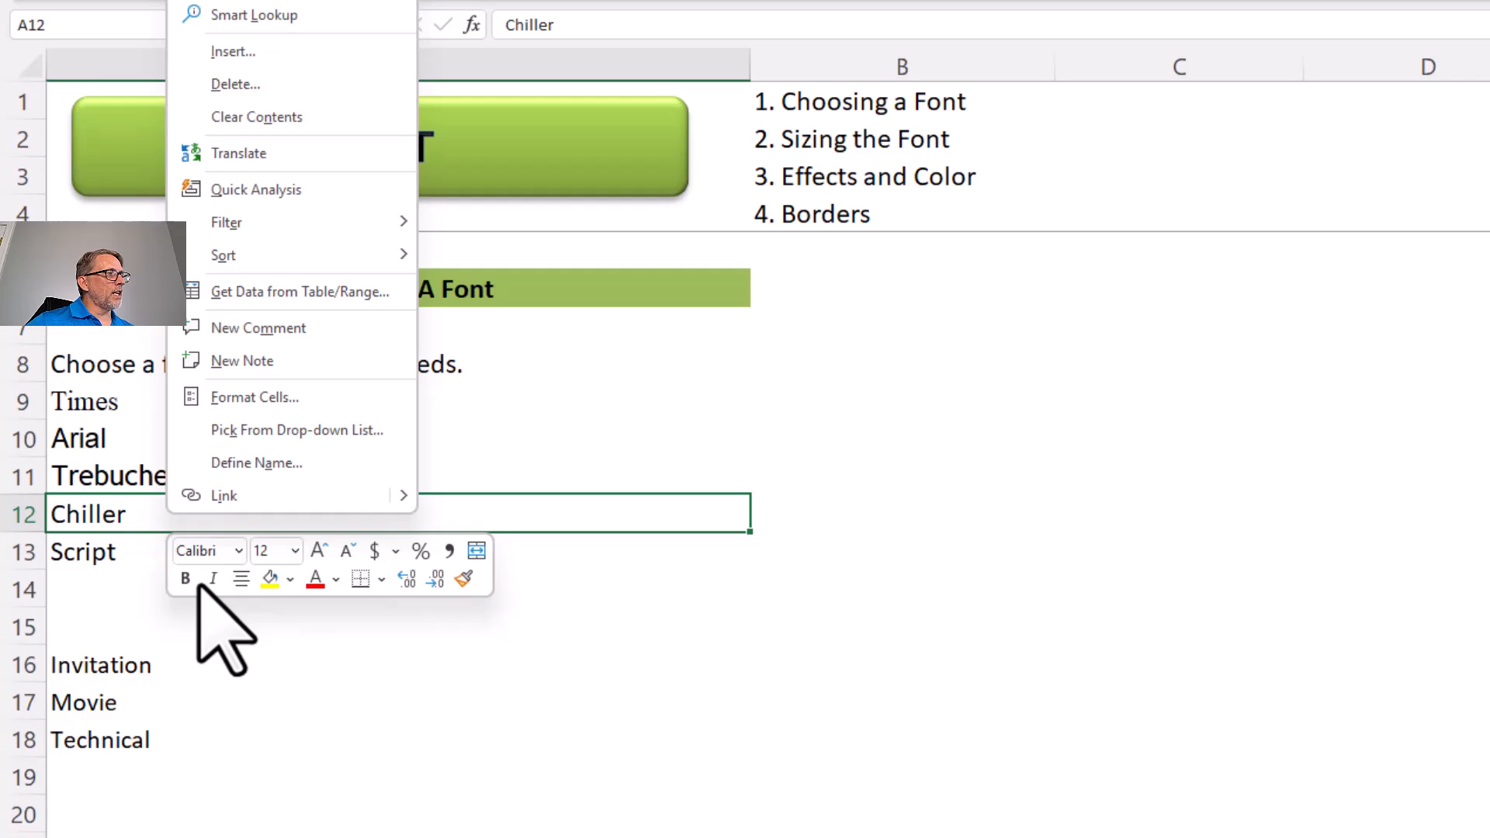
pyautogui.click(237, 554)
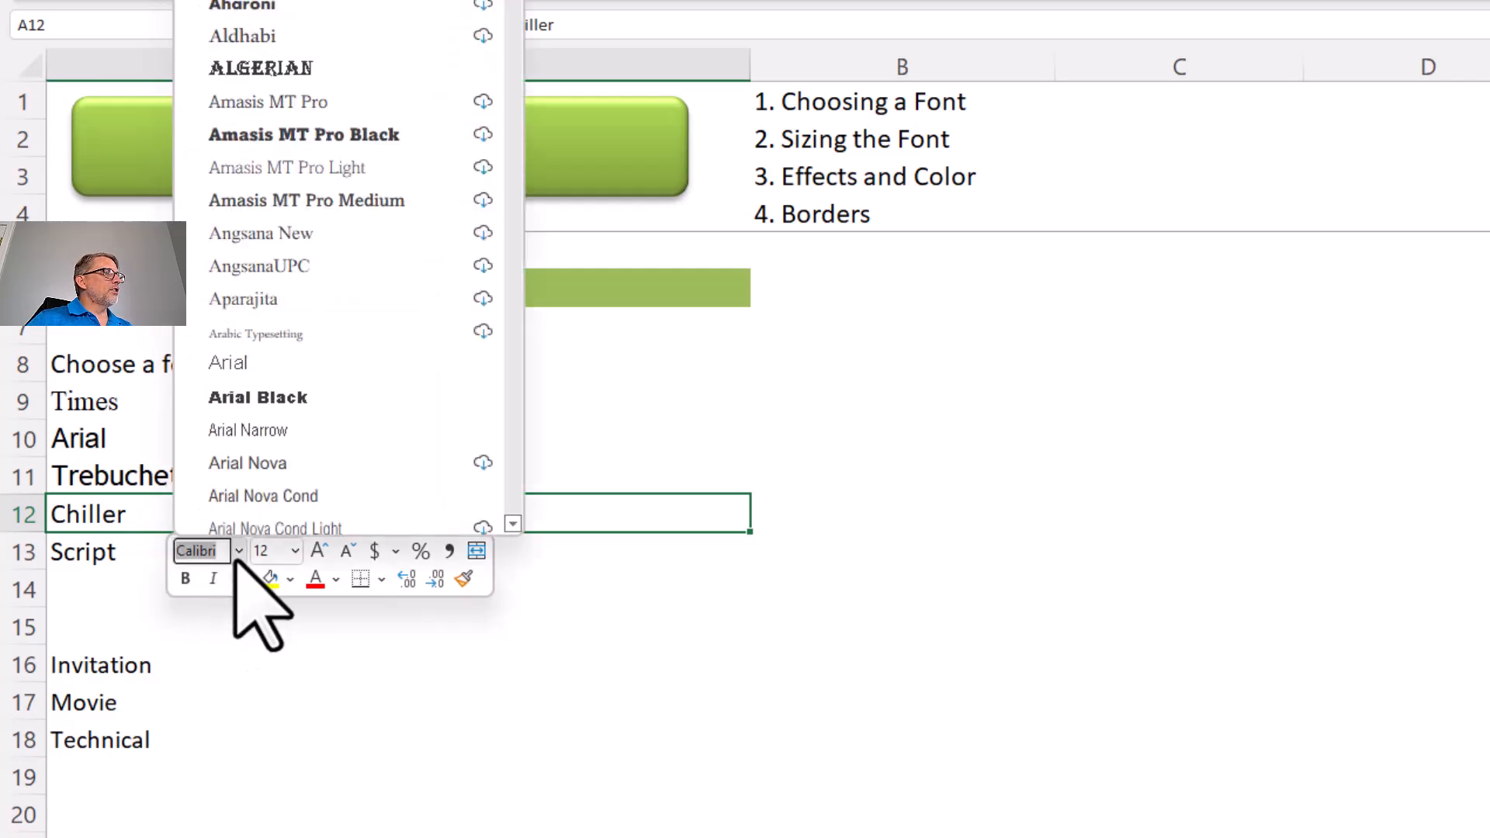
pyautogui.write('Chiller')
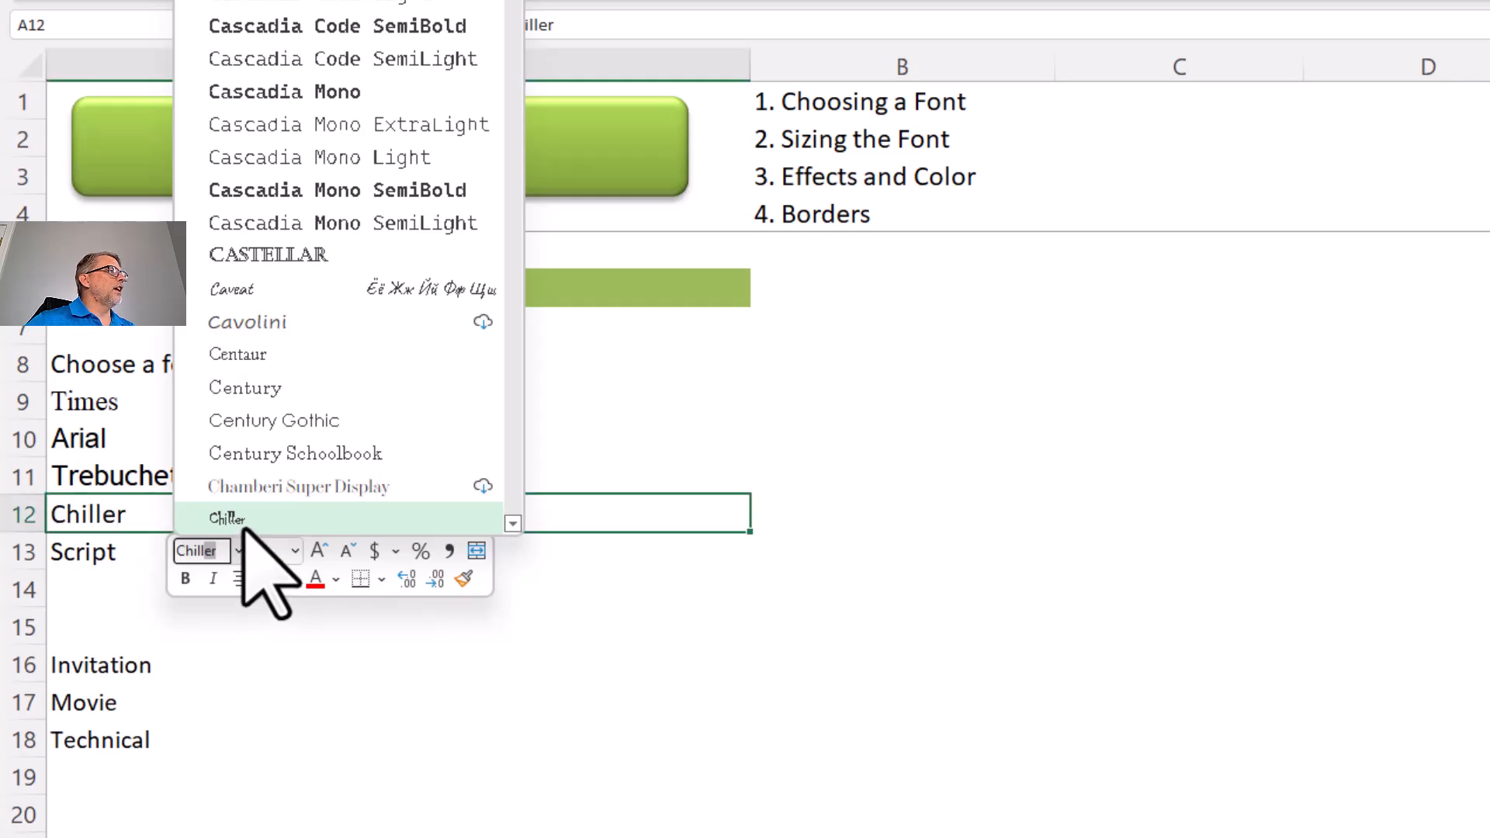
pyautogui.click(236, 519)
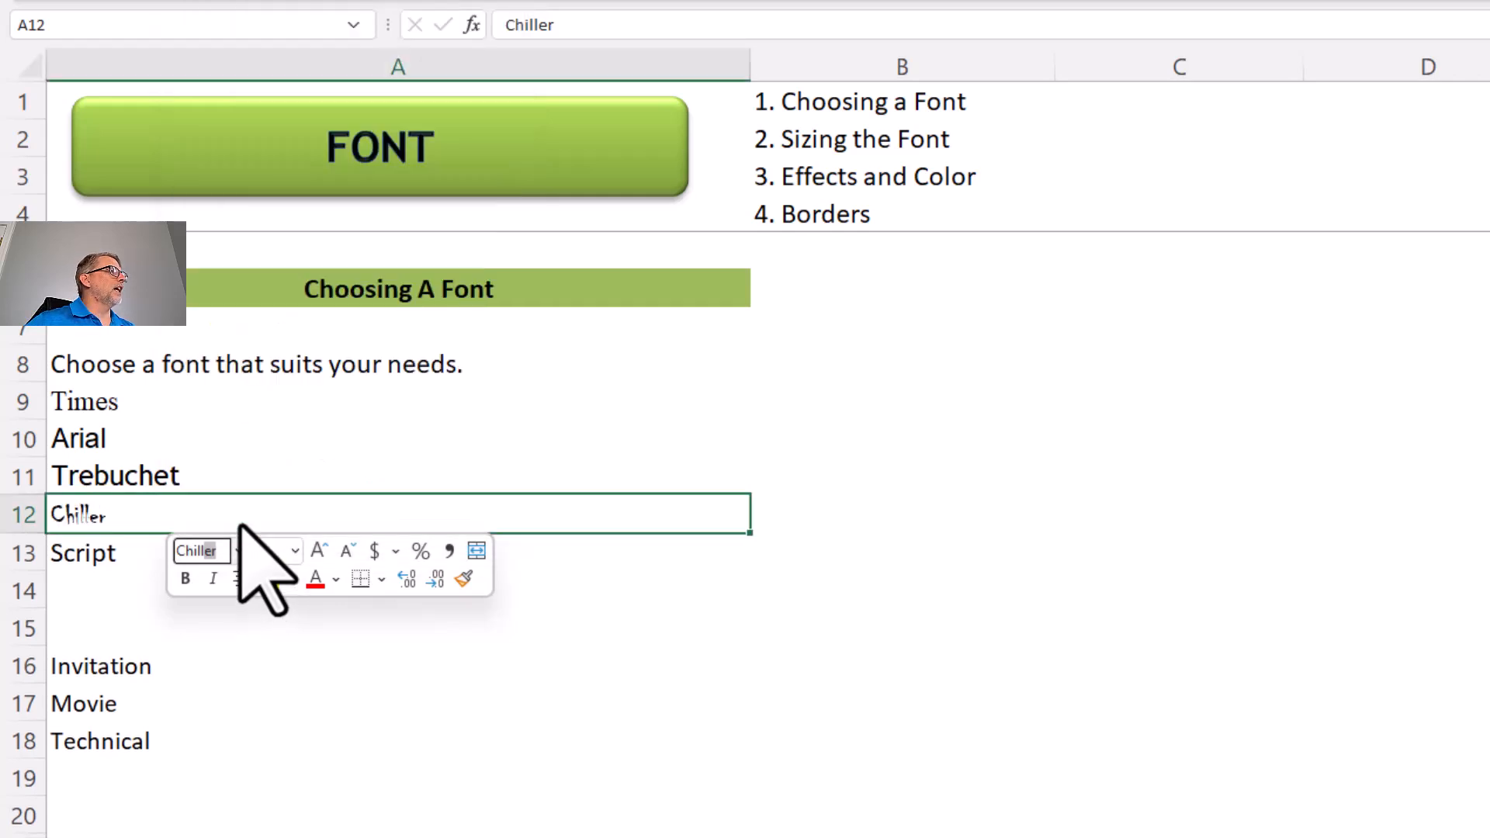
# Change the font of the "Script" cell in A13 to Script MT Bold
pyautogui.click(124, 559)
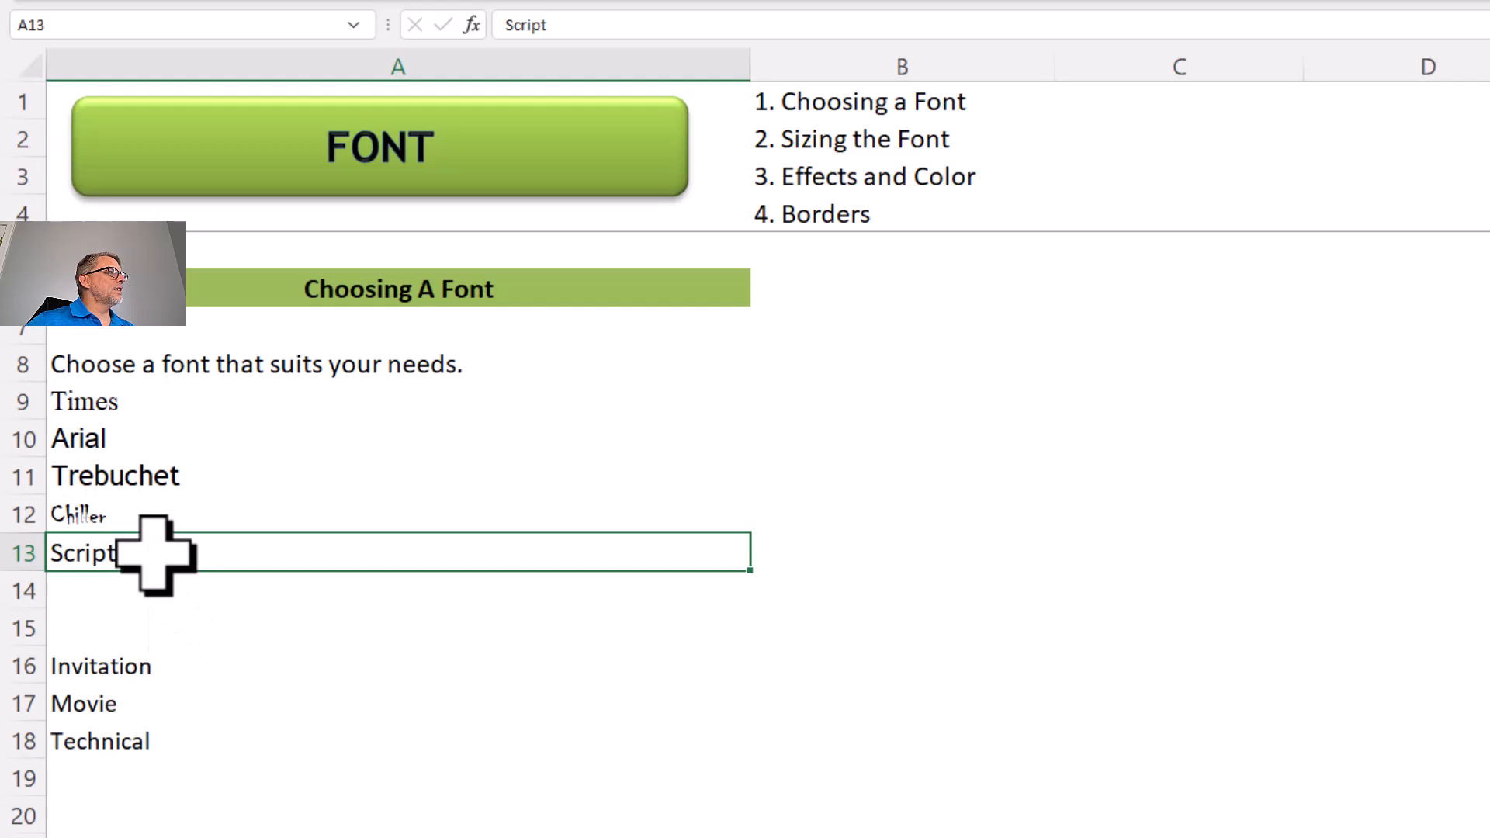
pyautogui.rightClick(155, 555)
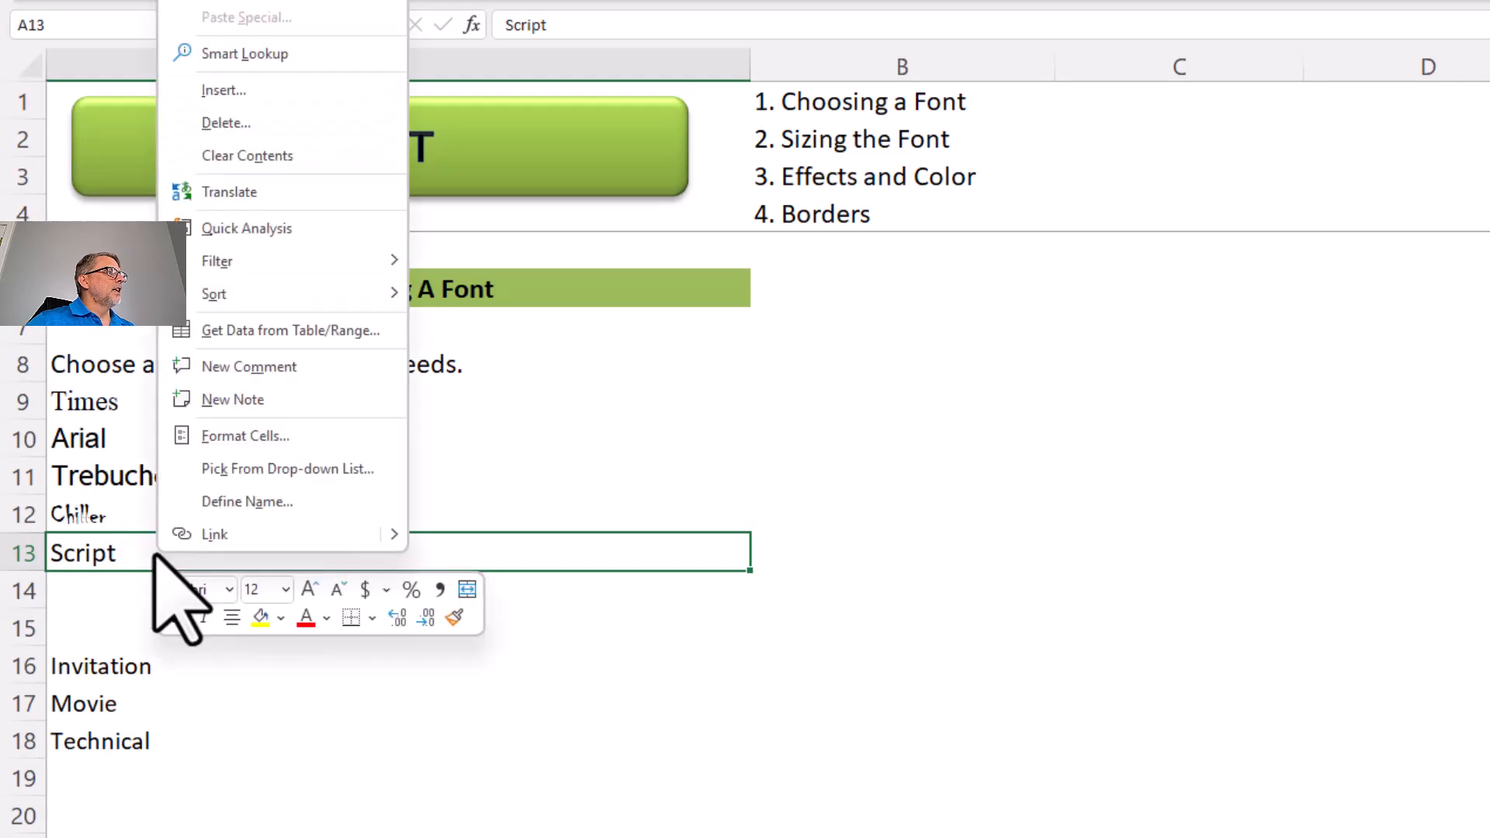
pyautogui.click(228, 589)
pyautogui.click(227, 589)
pyautogui.write('Script M')
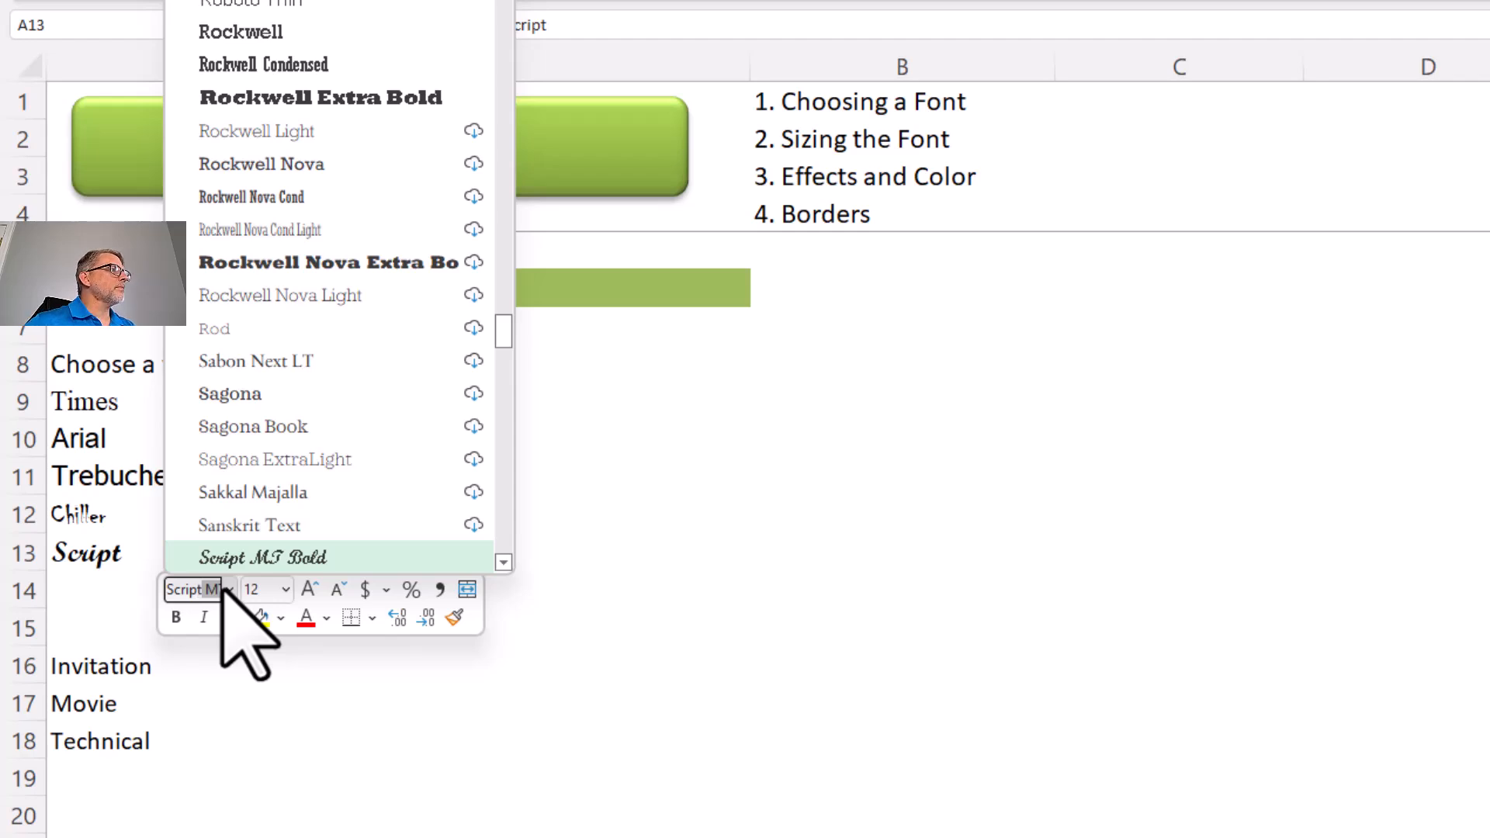
pyautogui.click(339, 557)
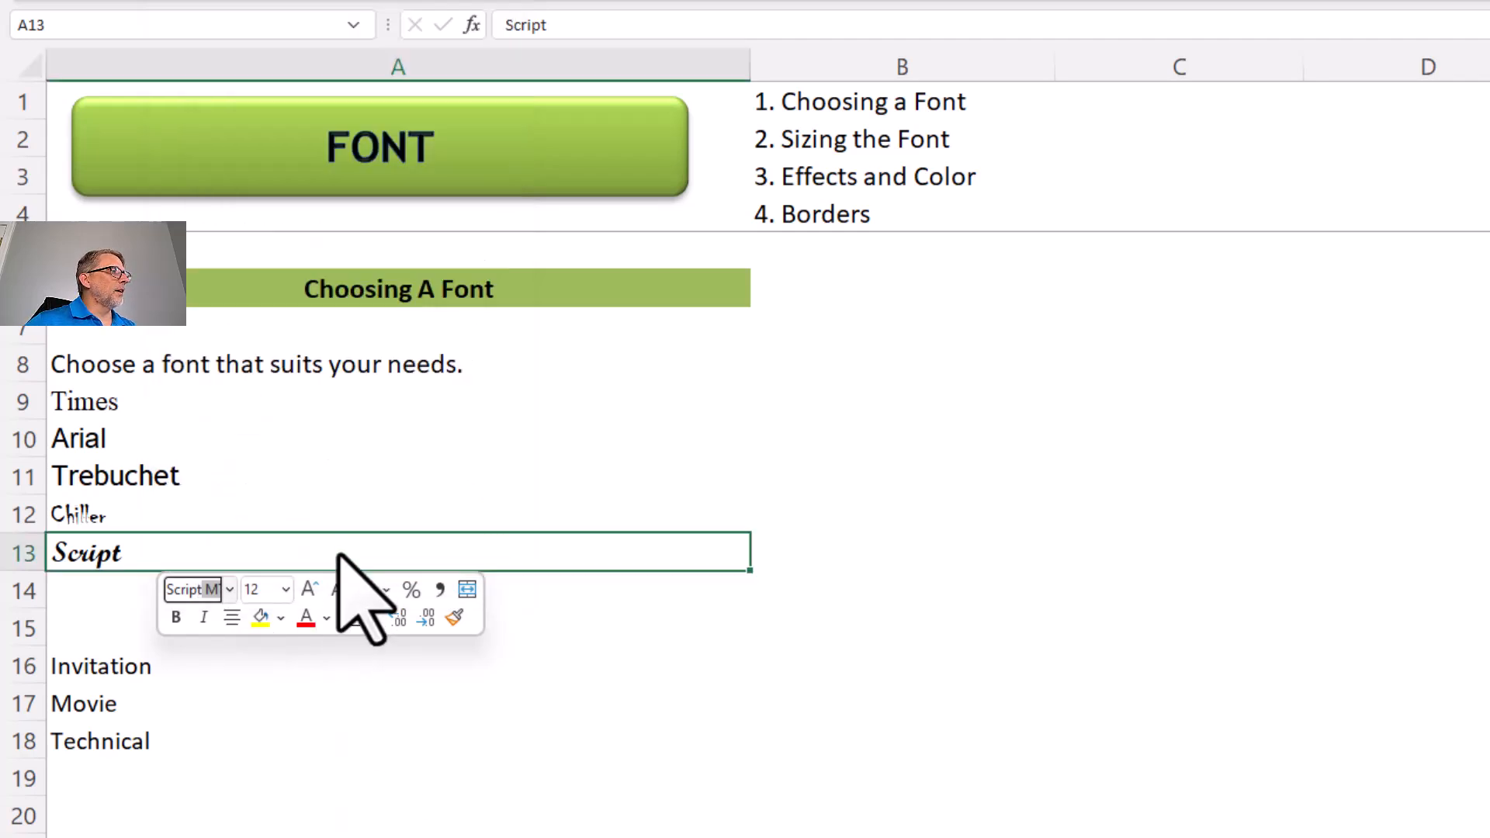
pyautogui.click(381, 509)
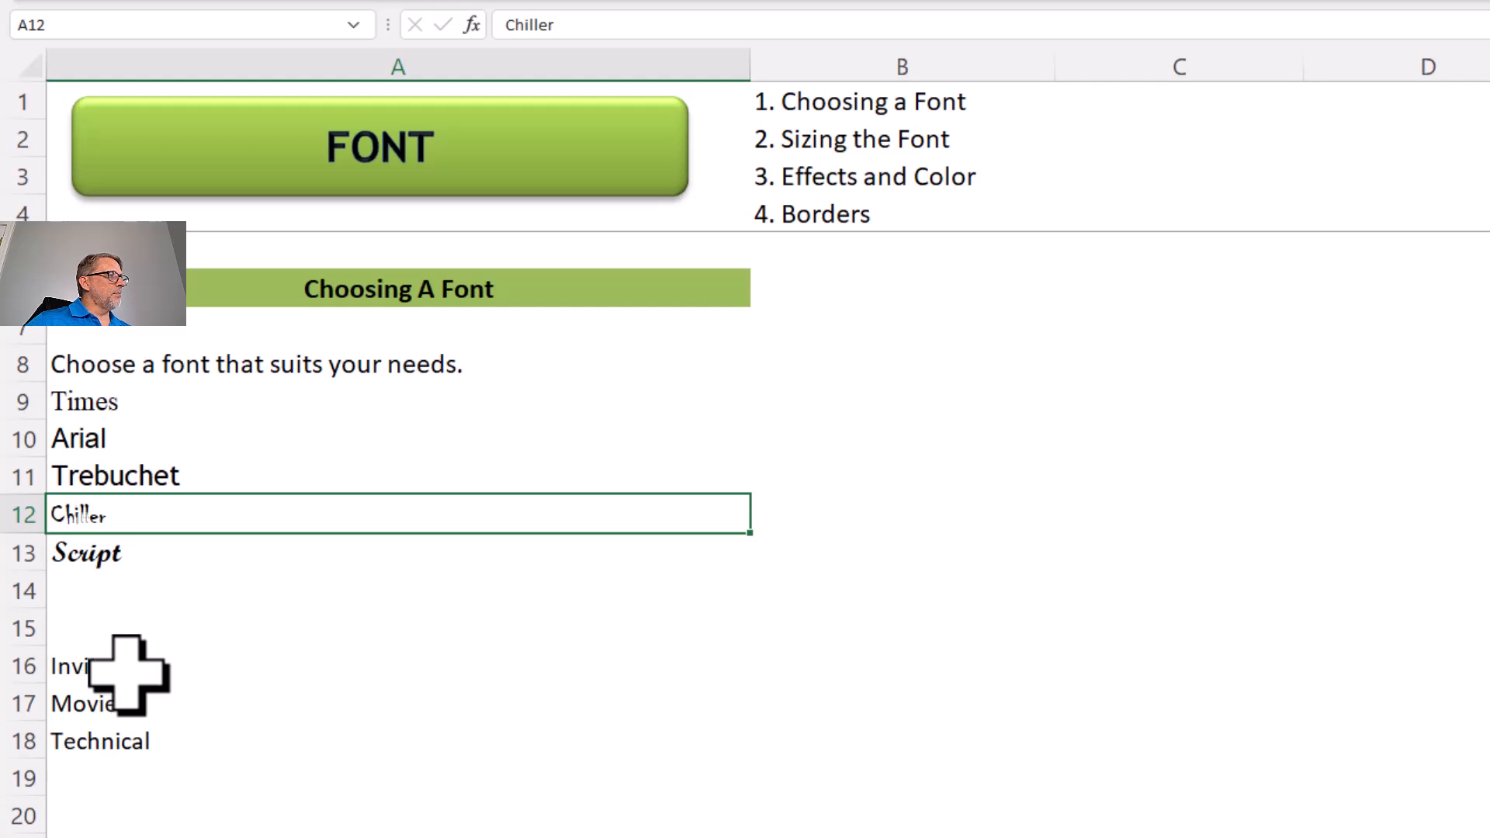
# Change the font of the "Invitation" cell in A16 to Script MT Bold
pyautogui.click(139, 669)
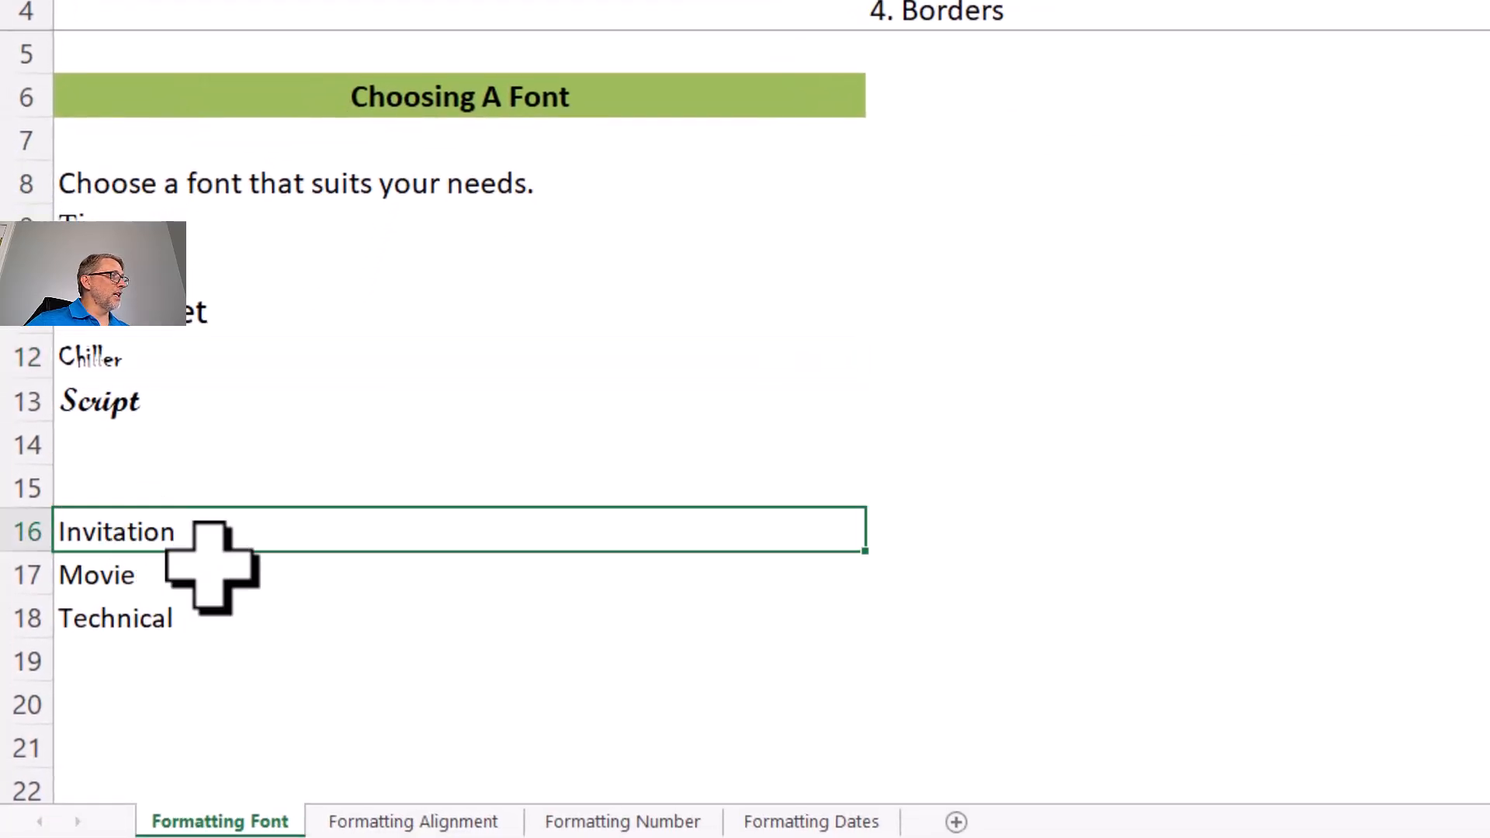
pyautogui.rightClick(133, 526)
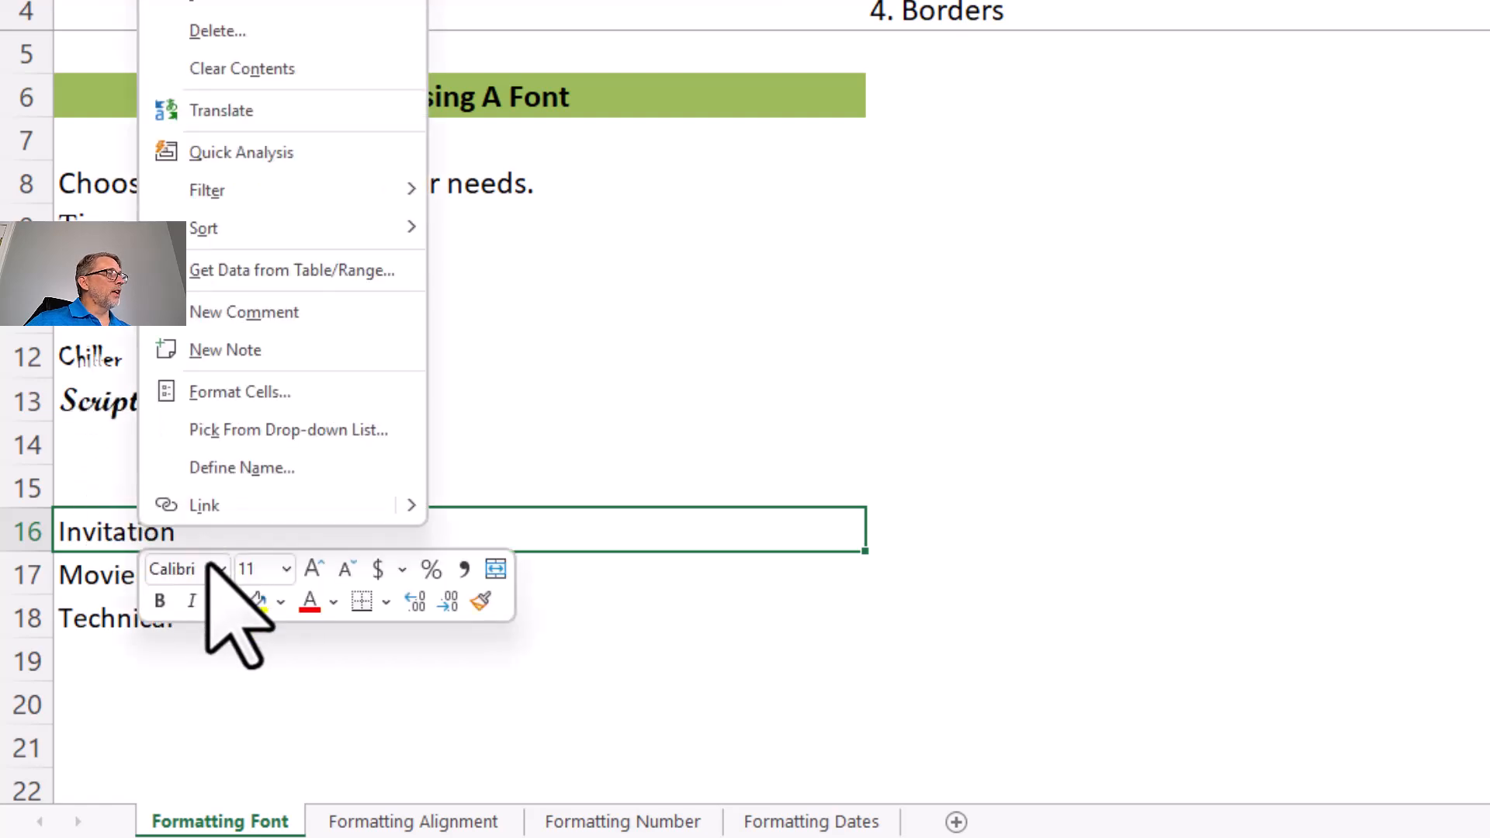
pyautogui.click(220, 571)
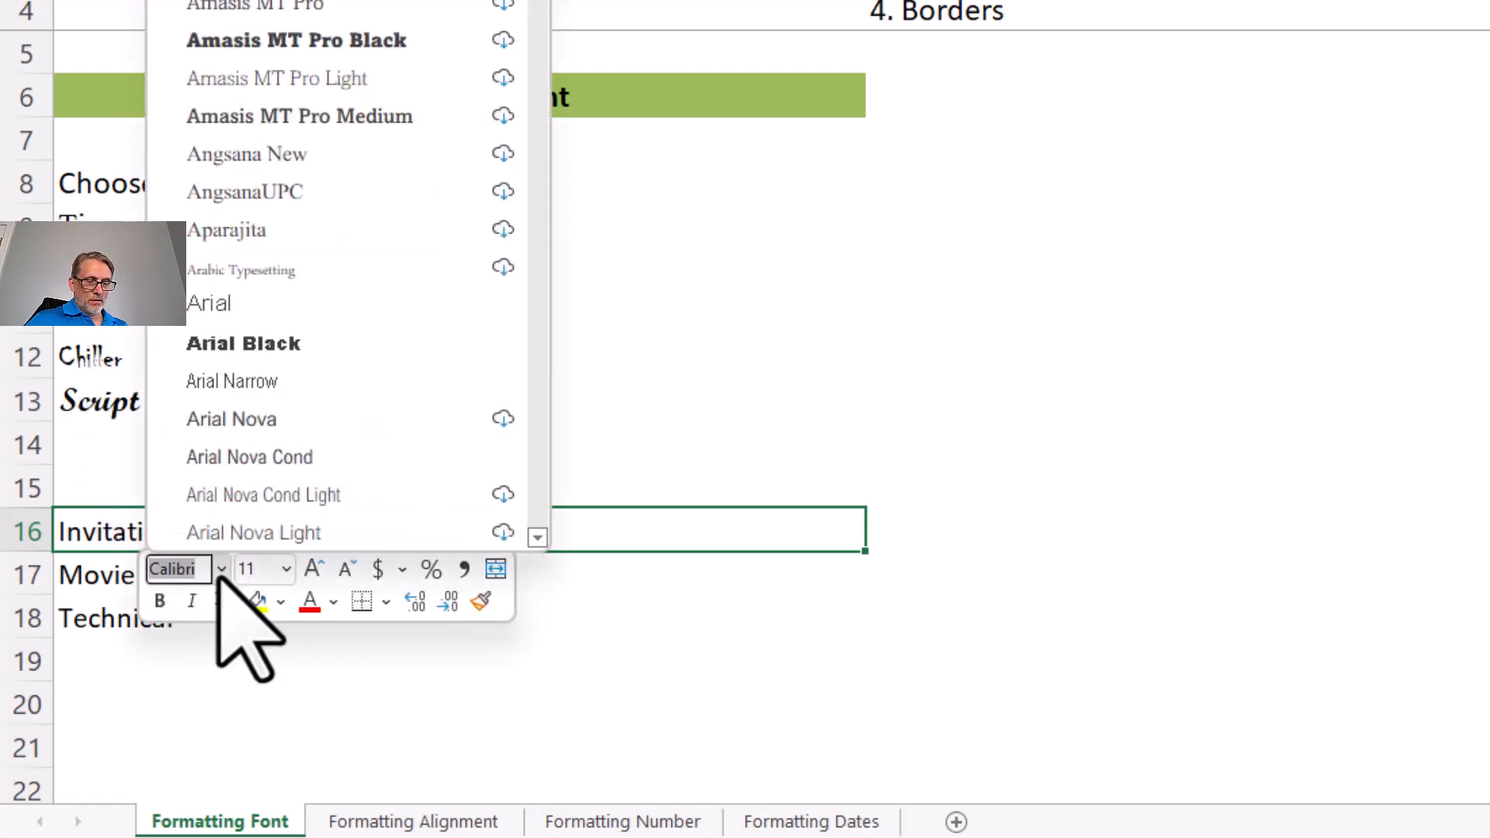
pyautogui.write('Script M')
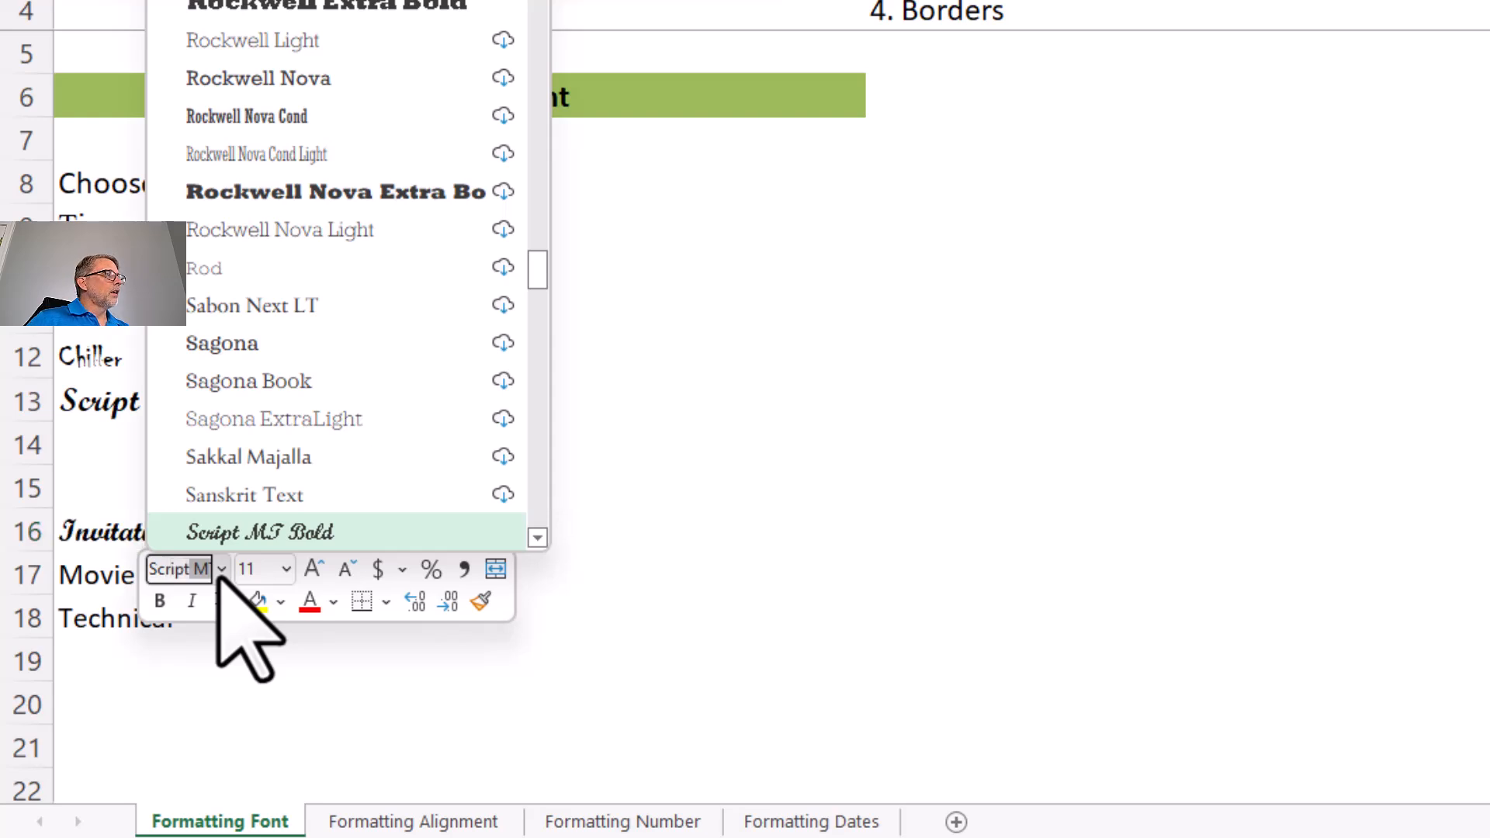
pyautogui.press('Return')
# Change the font of the "Movie" cell in A17 to Chiller
pyautogui.click(66, 571)
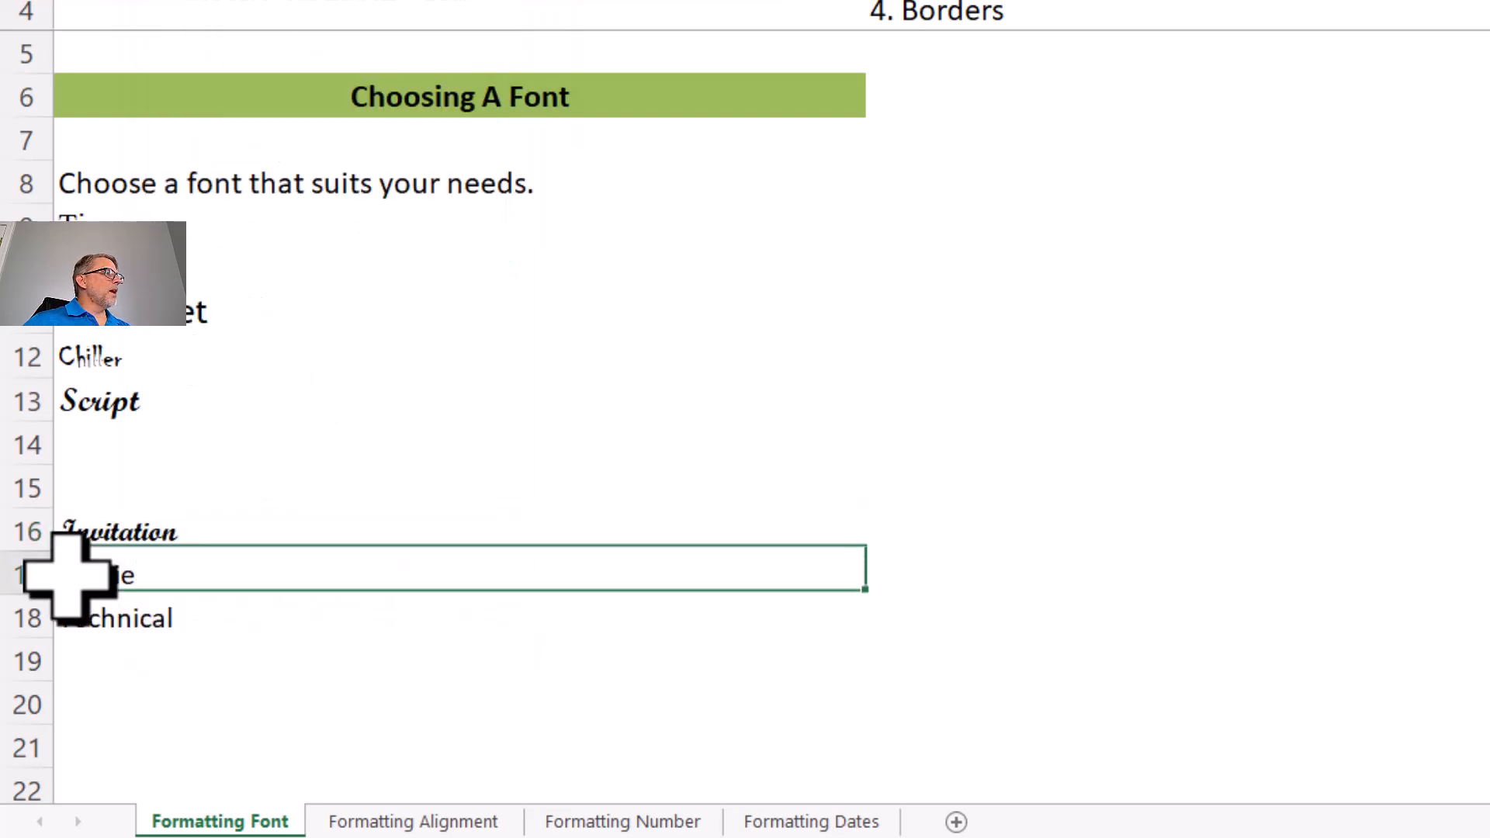
pyautogui.rightClick(180, 578)
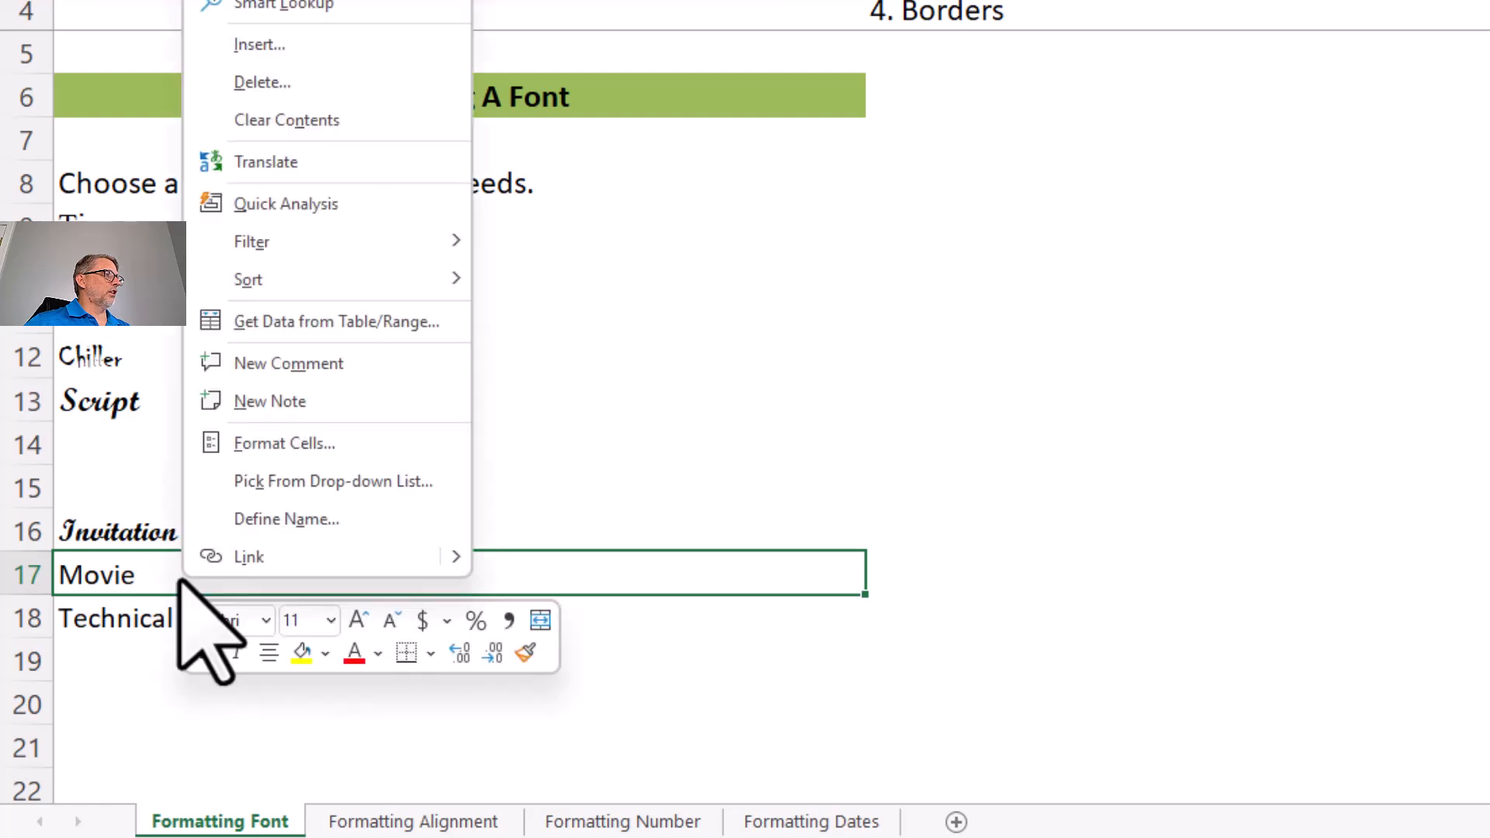
pyautogui.click(264, 621)
pyautogui.write('Chiller')
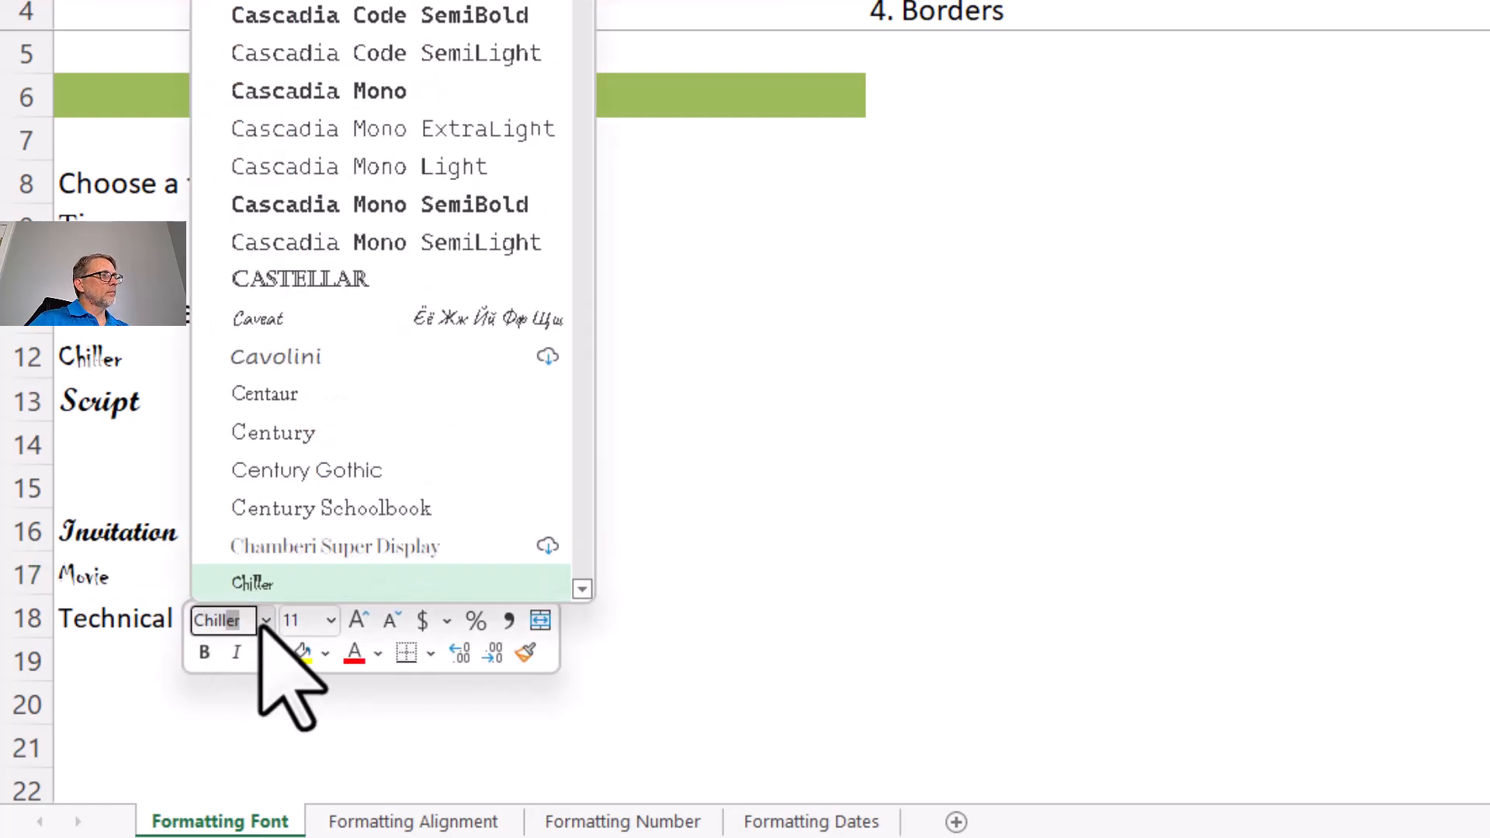
pyautogui.press('Return')
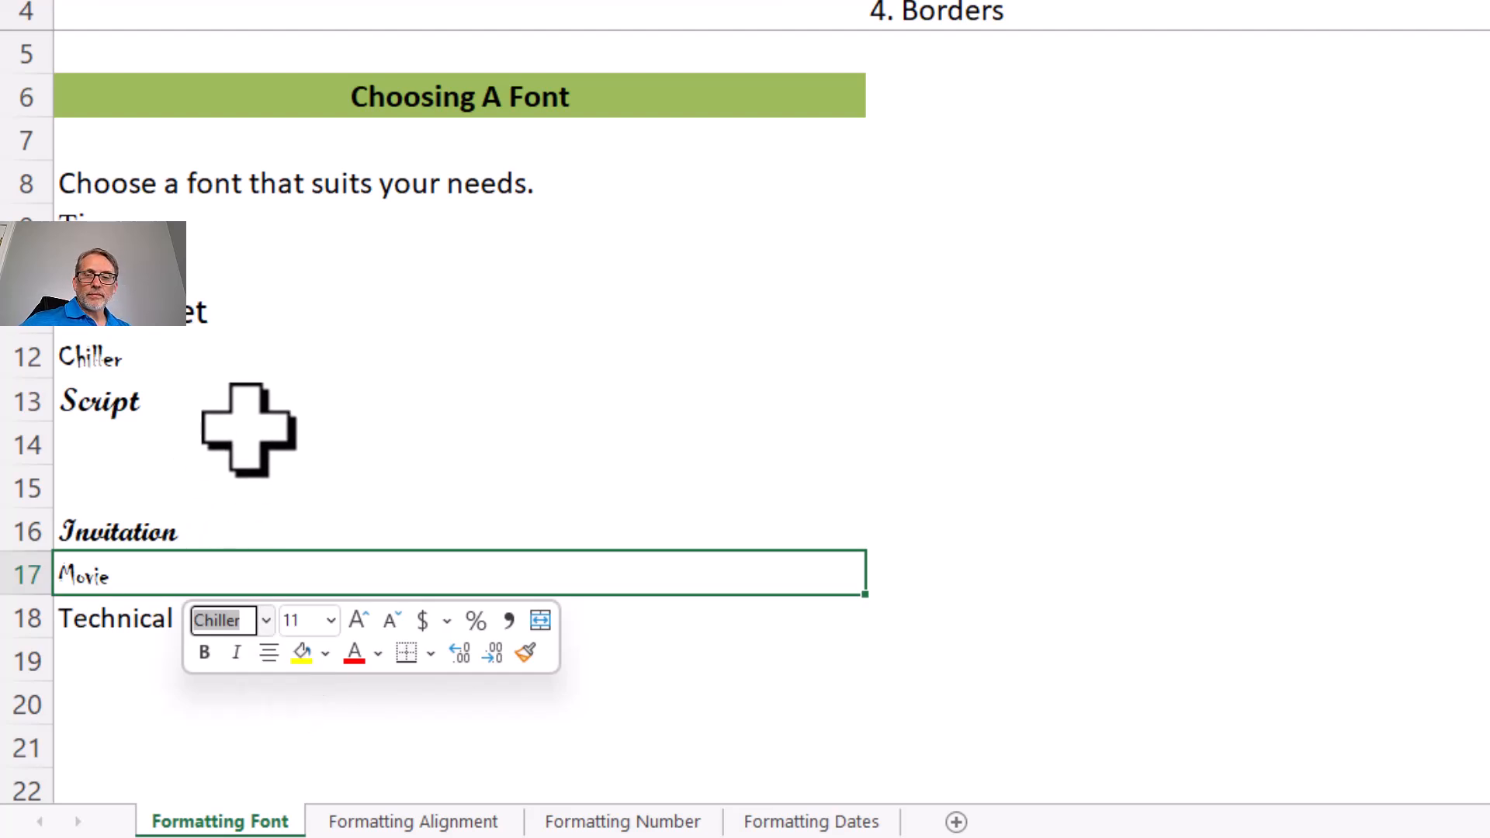
pyautogui.click(332, 399)
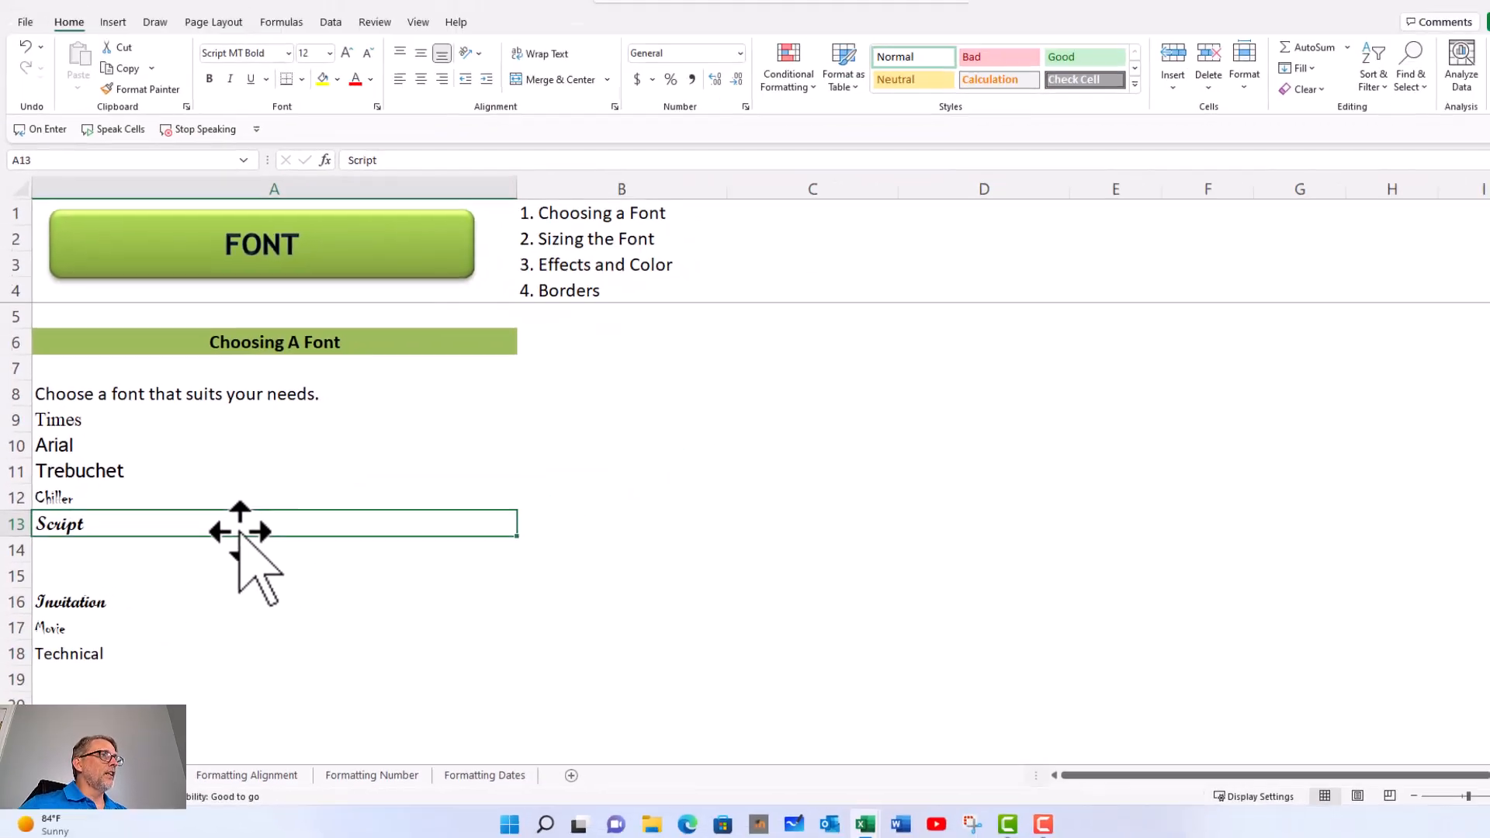
# Set the font size of the "Use the font size combo box to resize" cell in A26 to 36
pyautogui.scroll(-5, 235, 527)
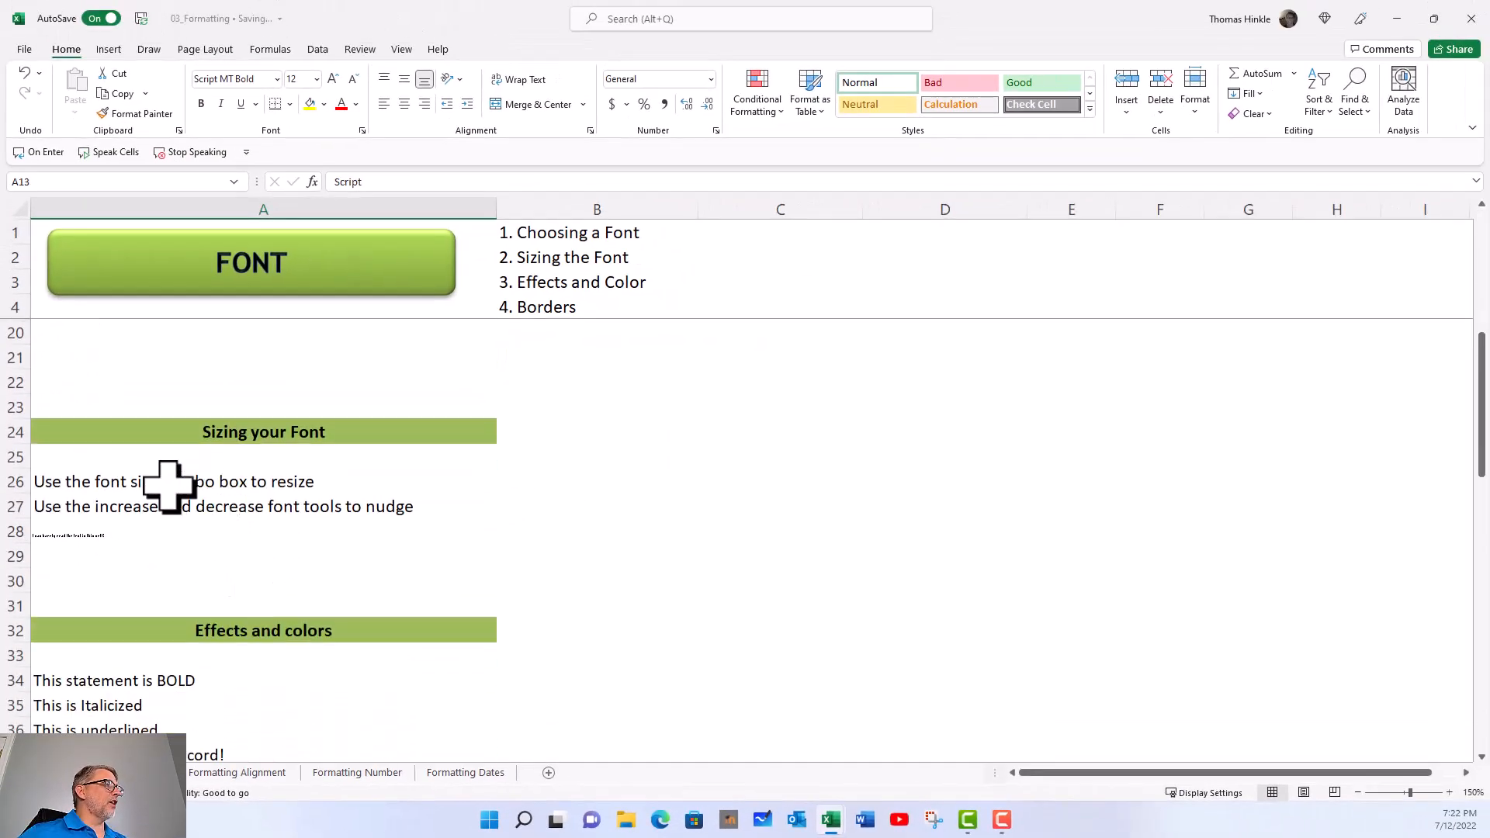
pyautogui.click(169, 482)
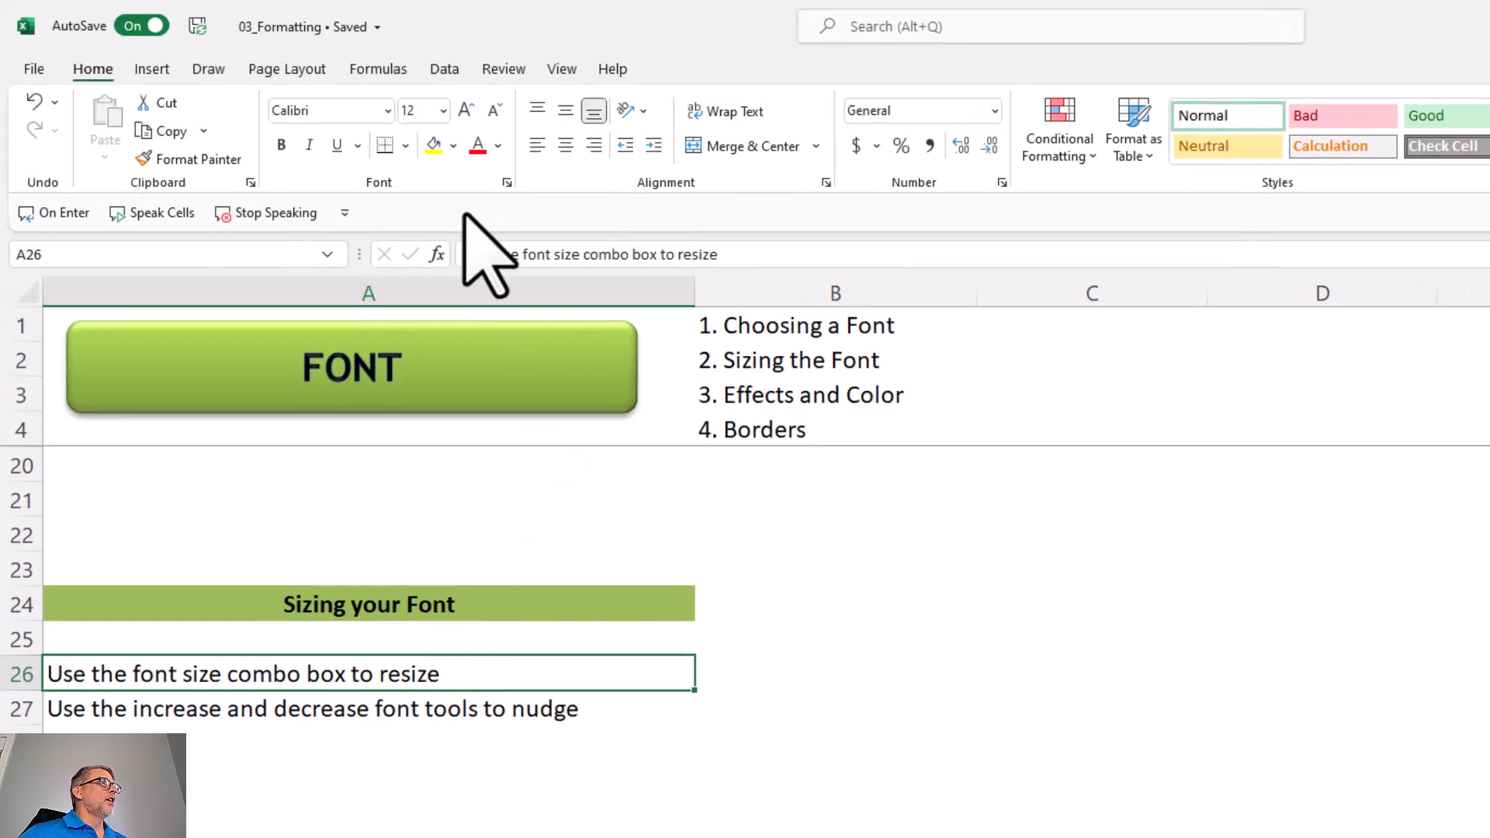
pyautogui.click(443, 111)
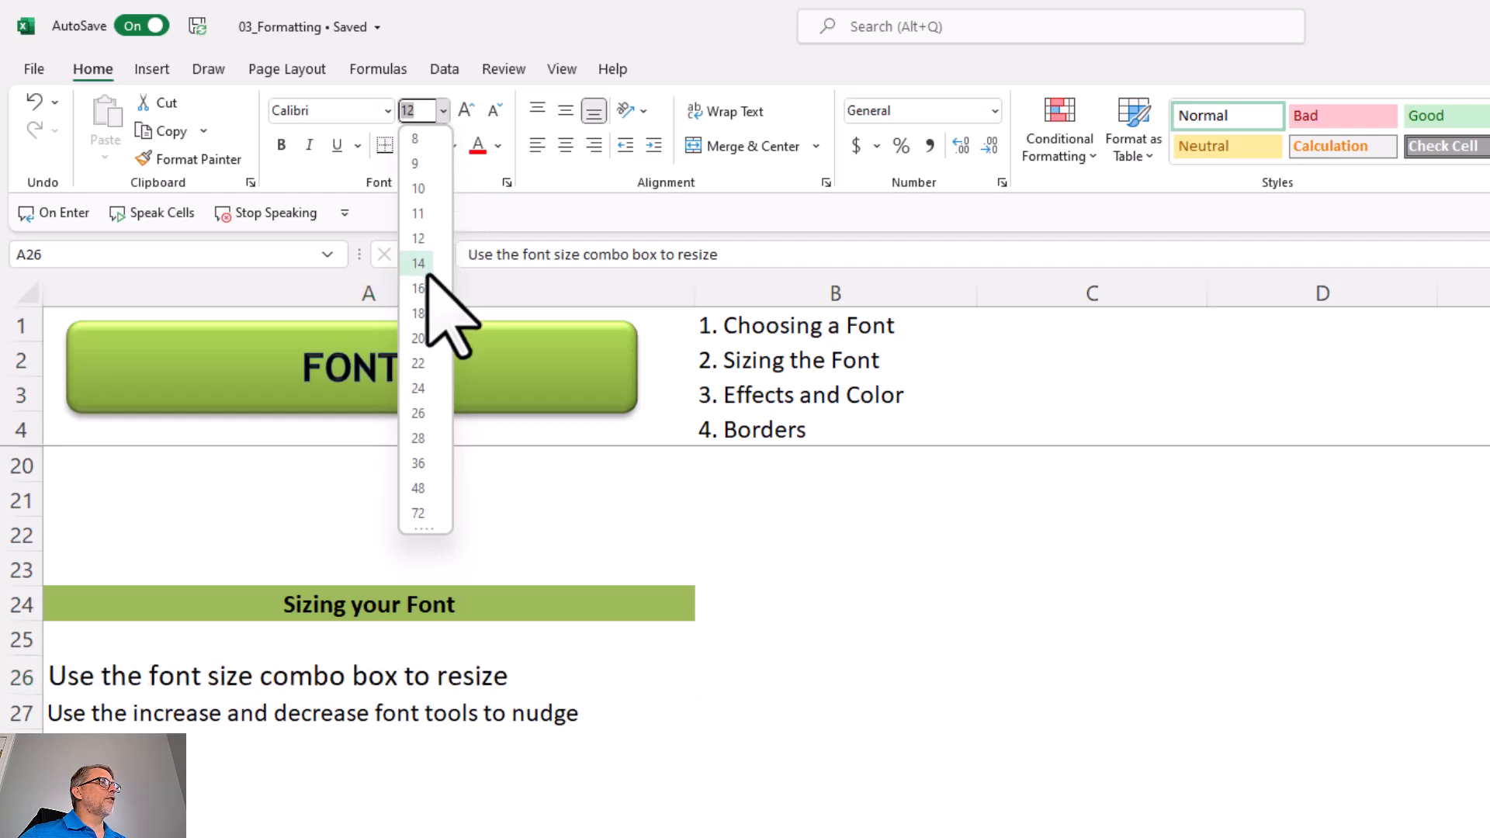
pyautogui.click(419, 464)
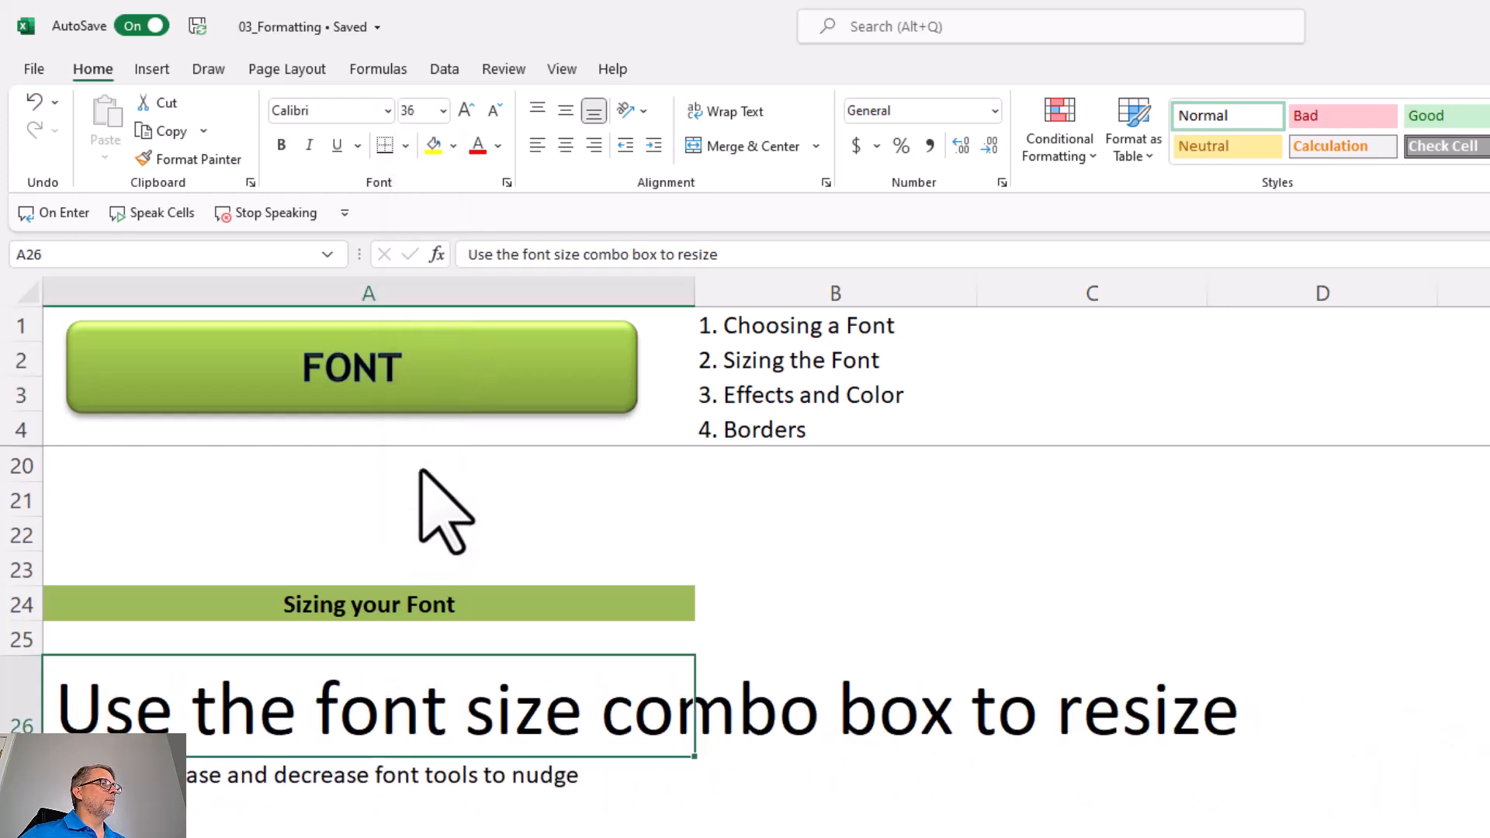
# Enlarge the text in A27 by several increments with Increase Font Size
pyautogui.click(275, 774)
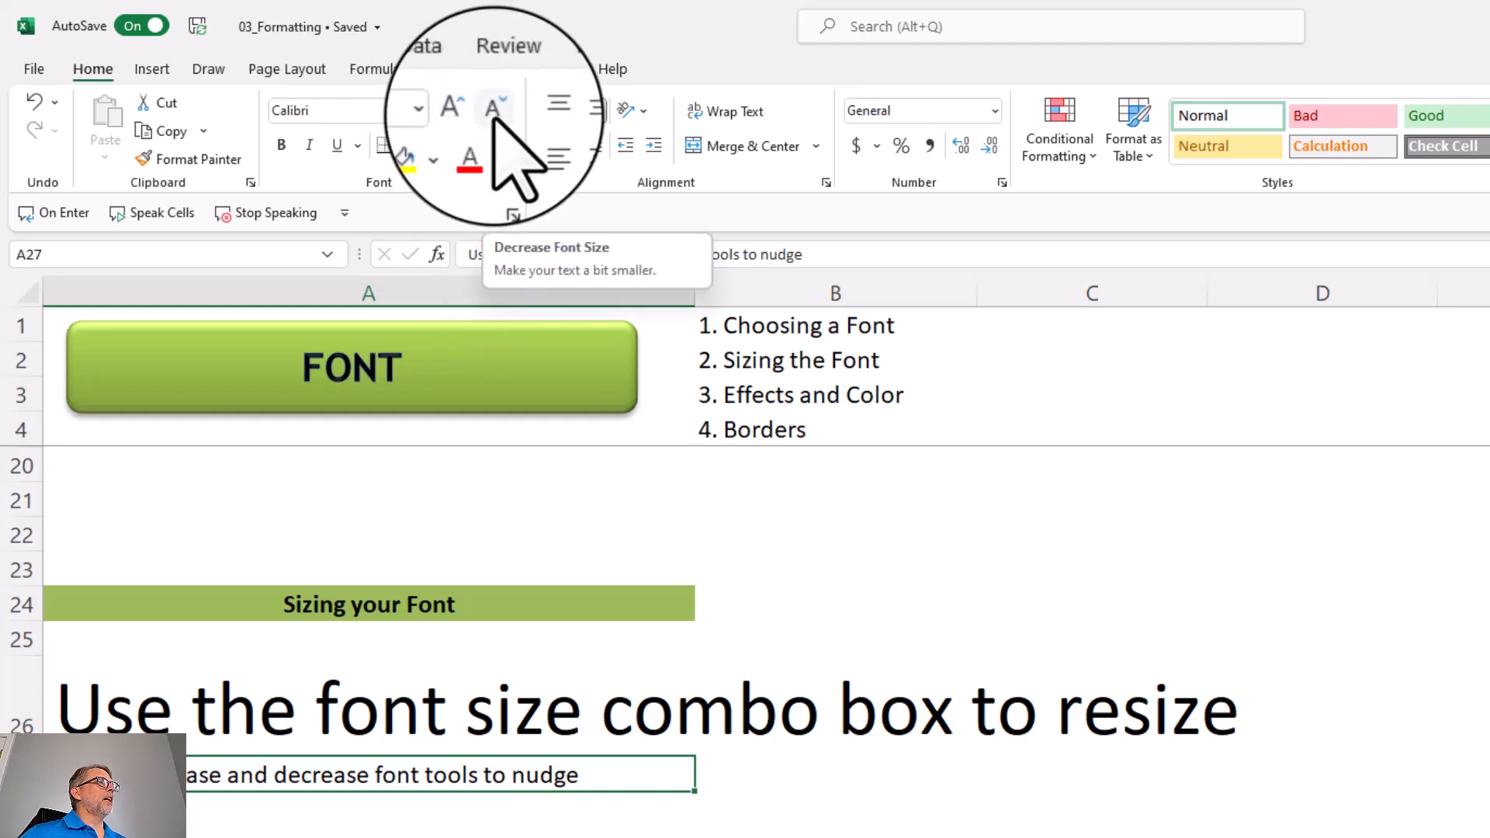
pyautogui.click(468, 109)
pyautogui.click(467, 108)
pyautogui.click(468, 109)
pyautogui.click(468, 108)
pyautogui.click(468, 109)
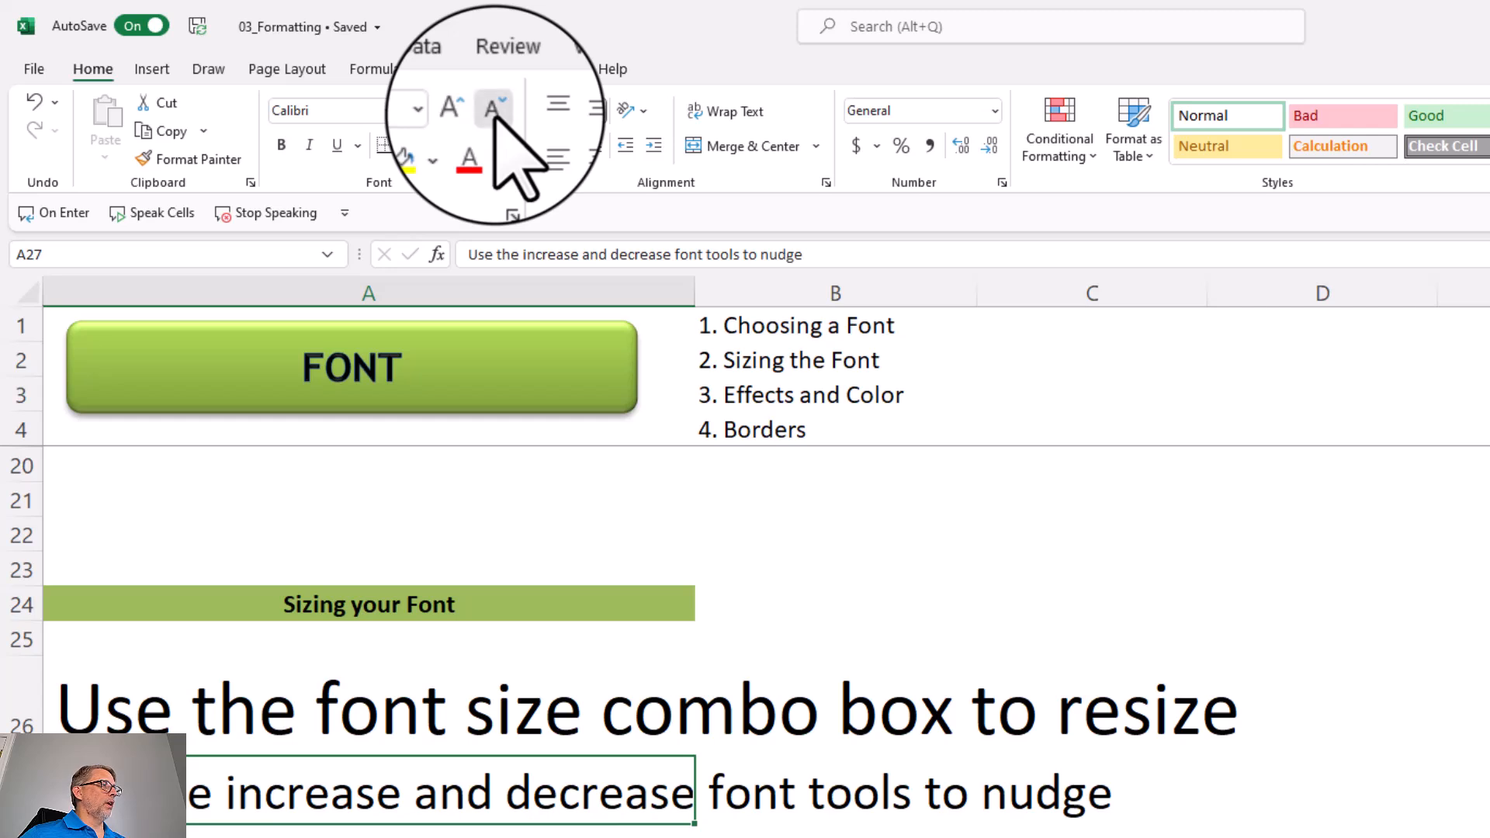
# Nudge the text in A27 back down to size 16 with Decrease Font Size
pyautogui.click(495, 116)
pyautogui.click(494, 114)
pyautogui.click(494, 115)
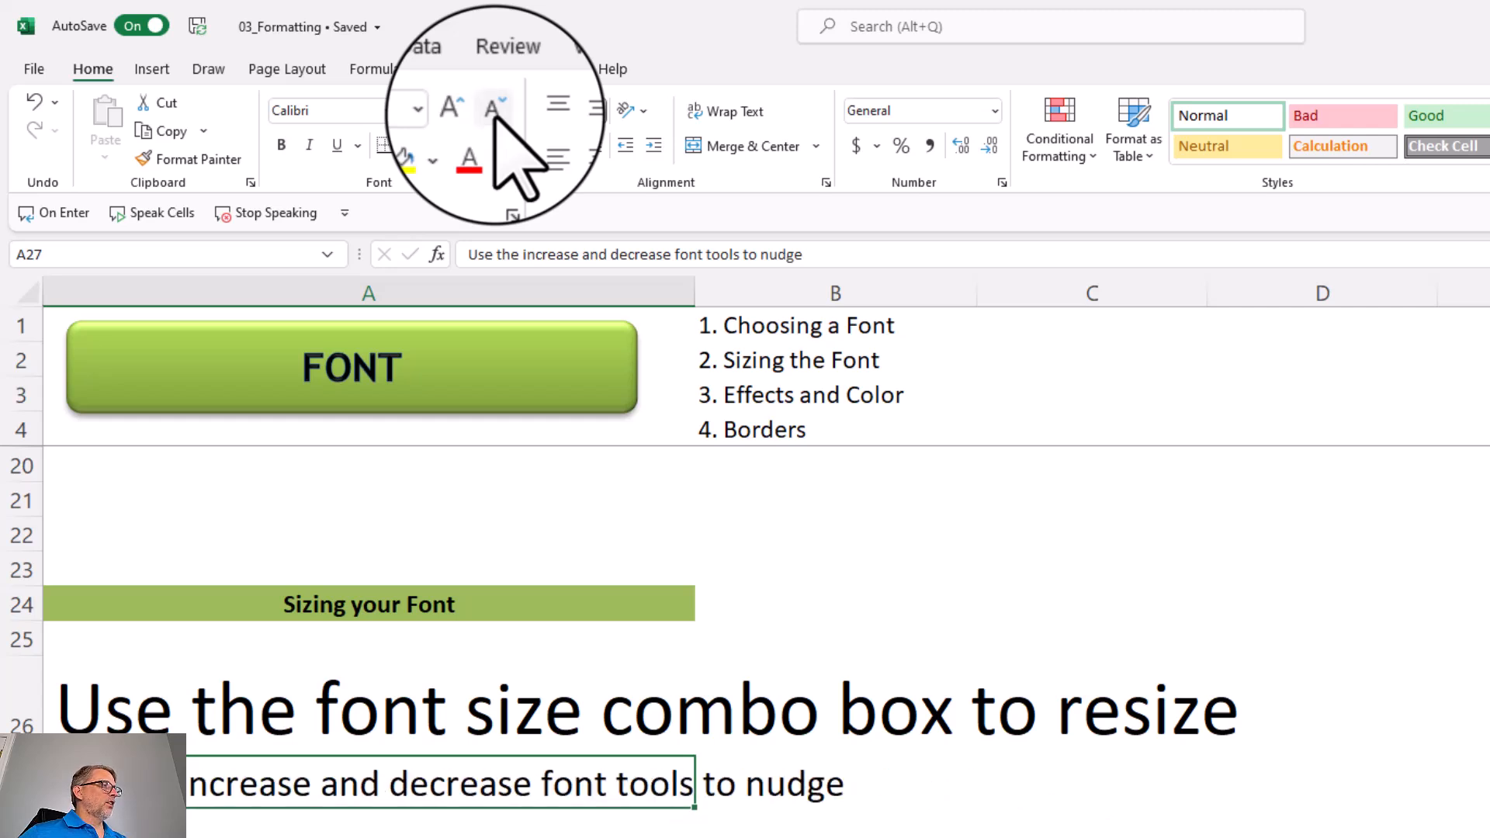
pyautogui.click(494, 114)
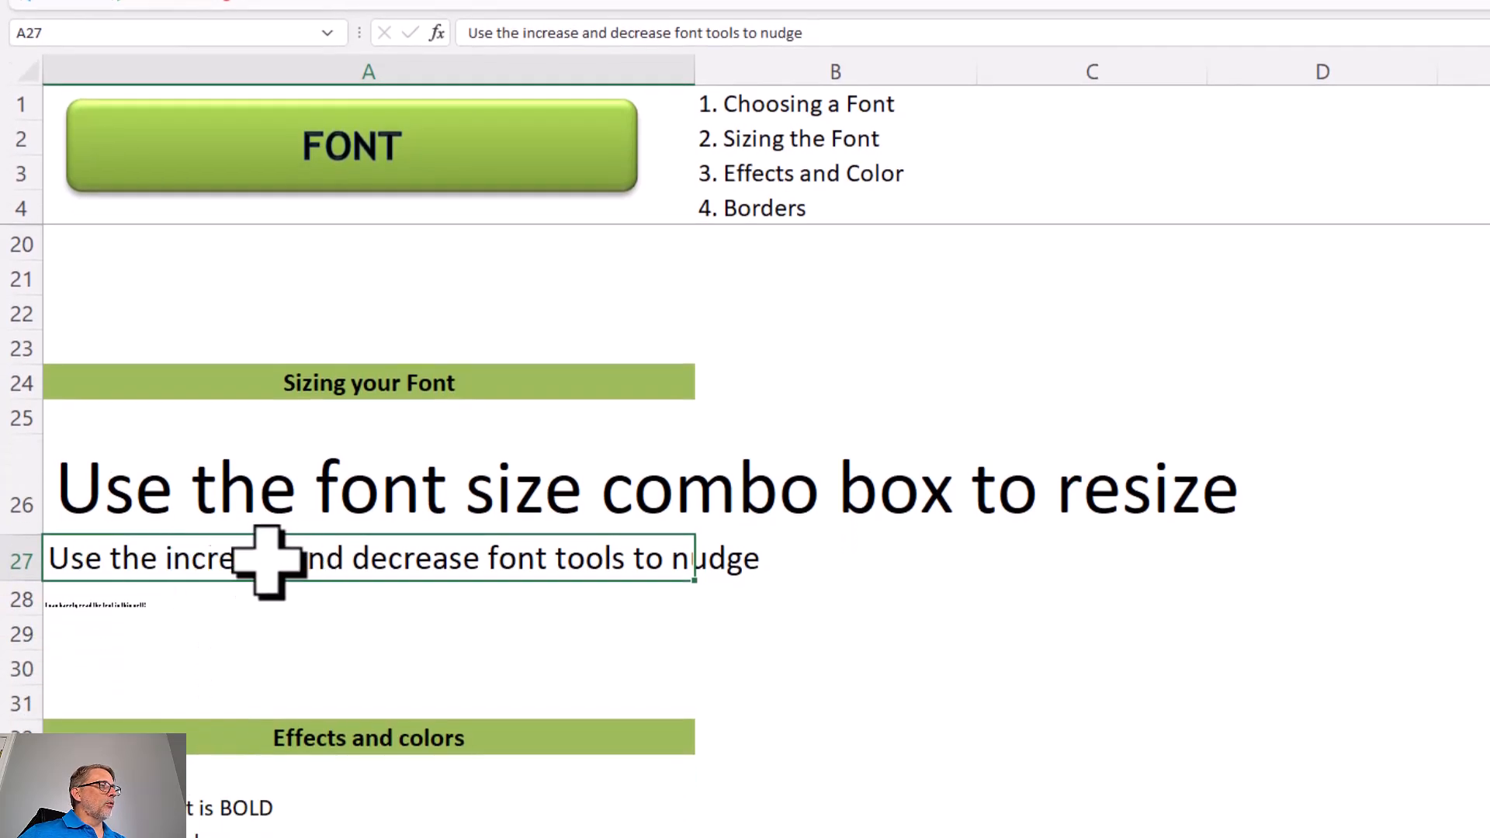
pyautogui.rightClick(372, 561)
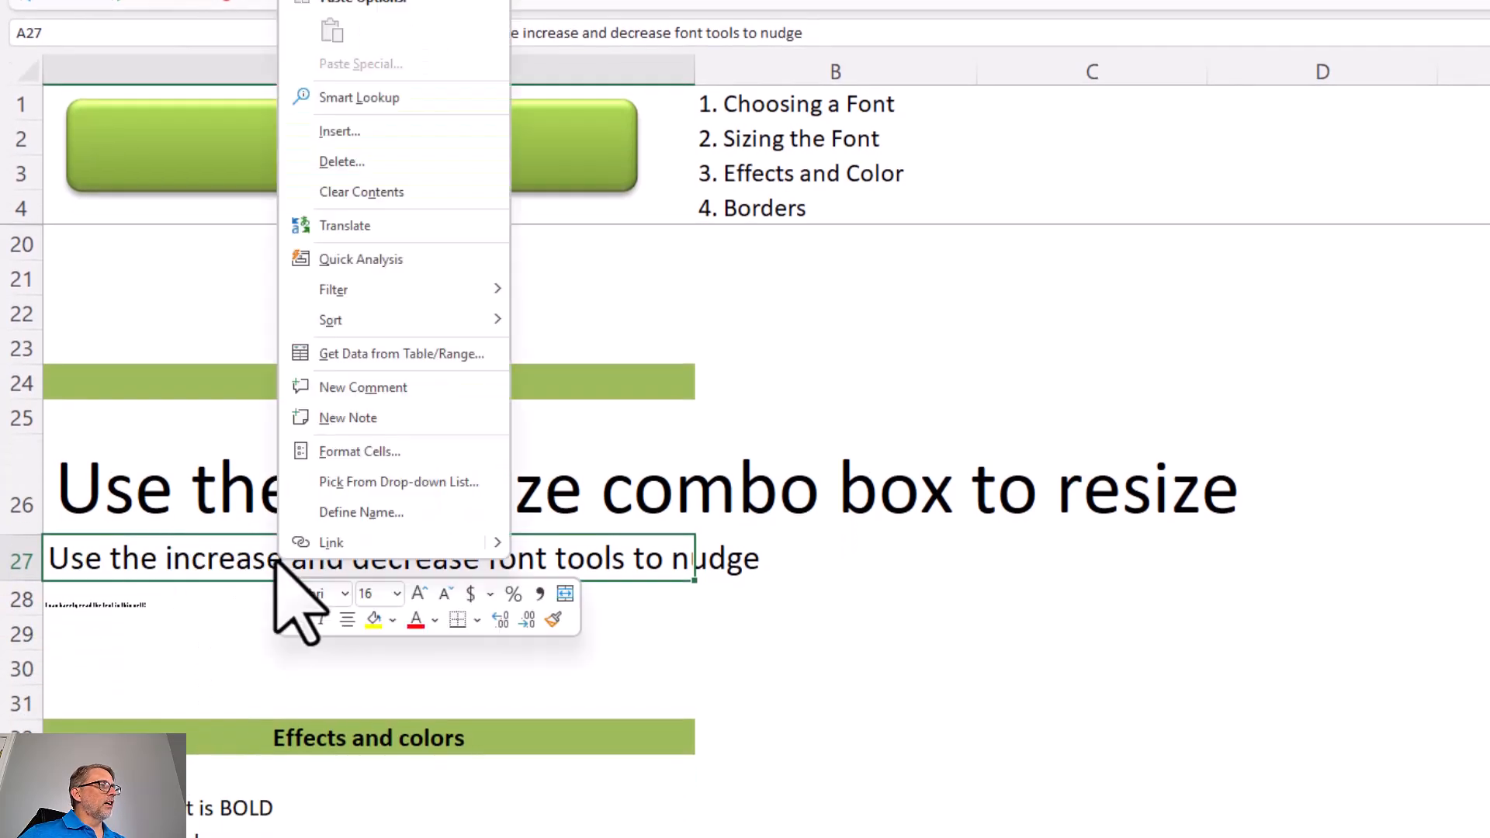
pyautogui.click(397, 594)
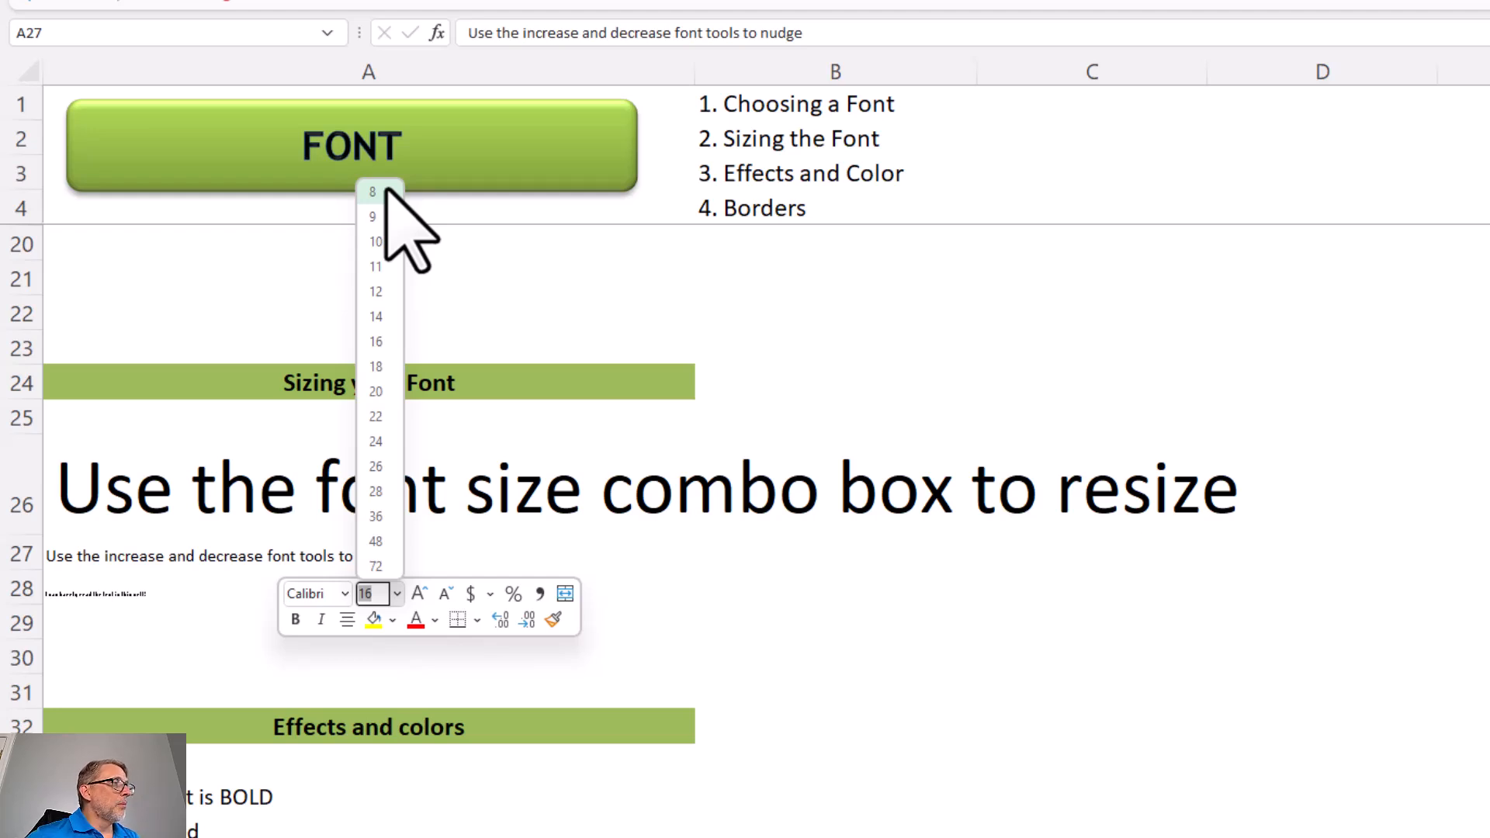
pyautogui.click(473, 277)
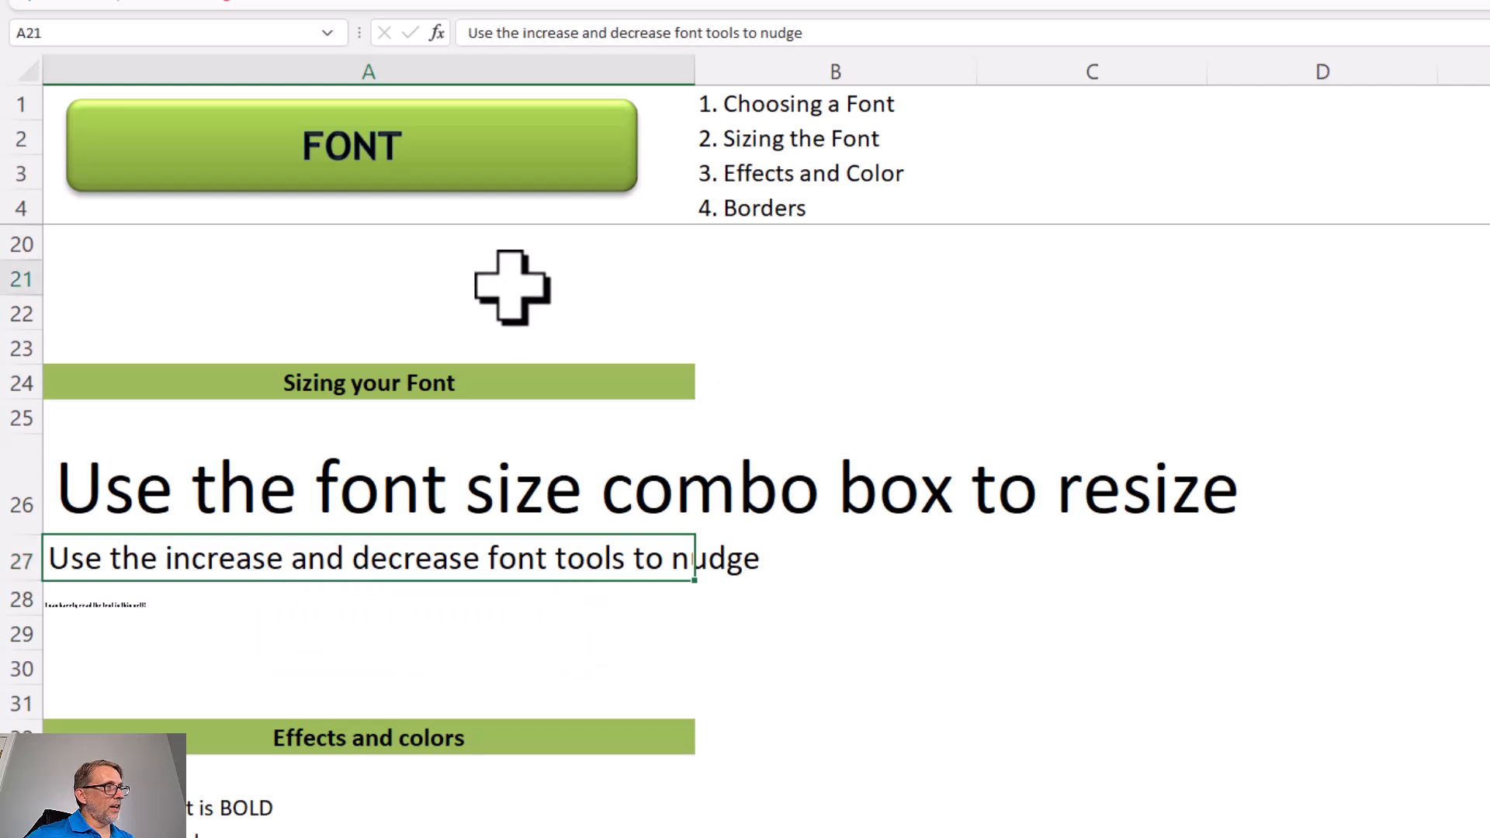
pyautogui.click(508, 283)
pyautogui.click(156, 608)
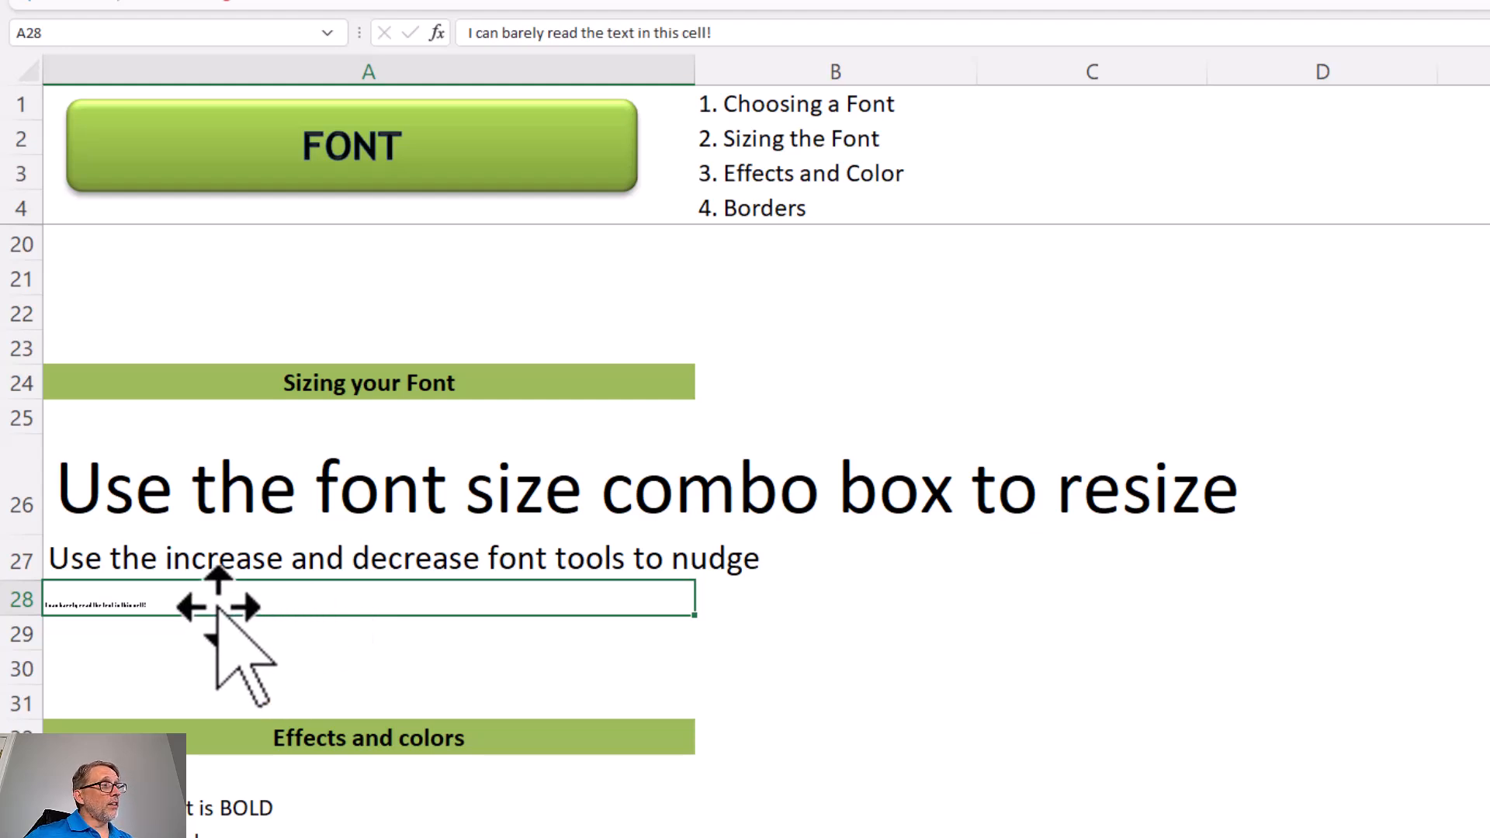
pyautogui.rightClick(218, 604)
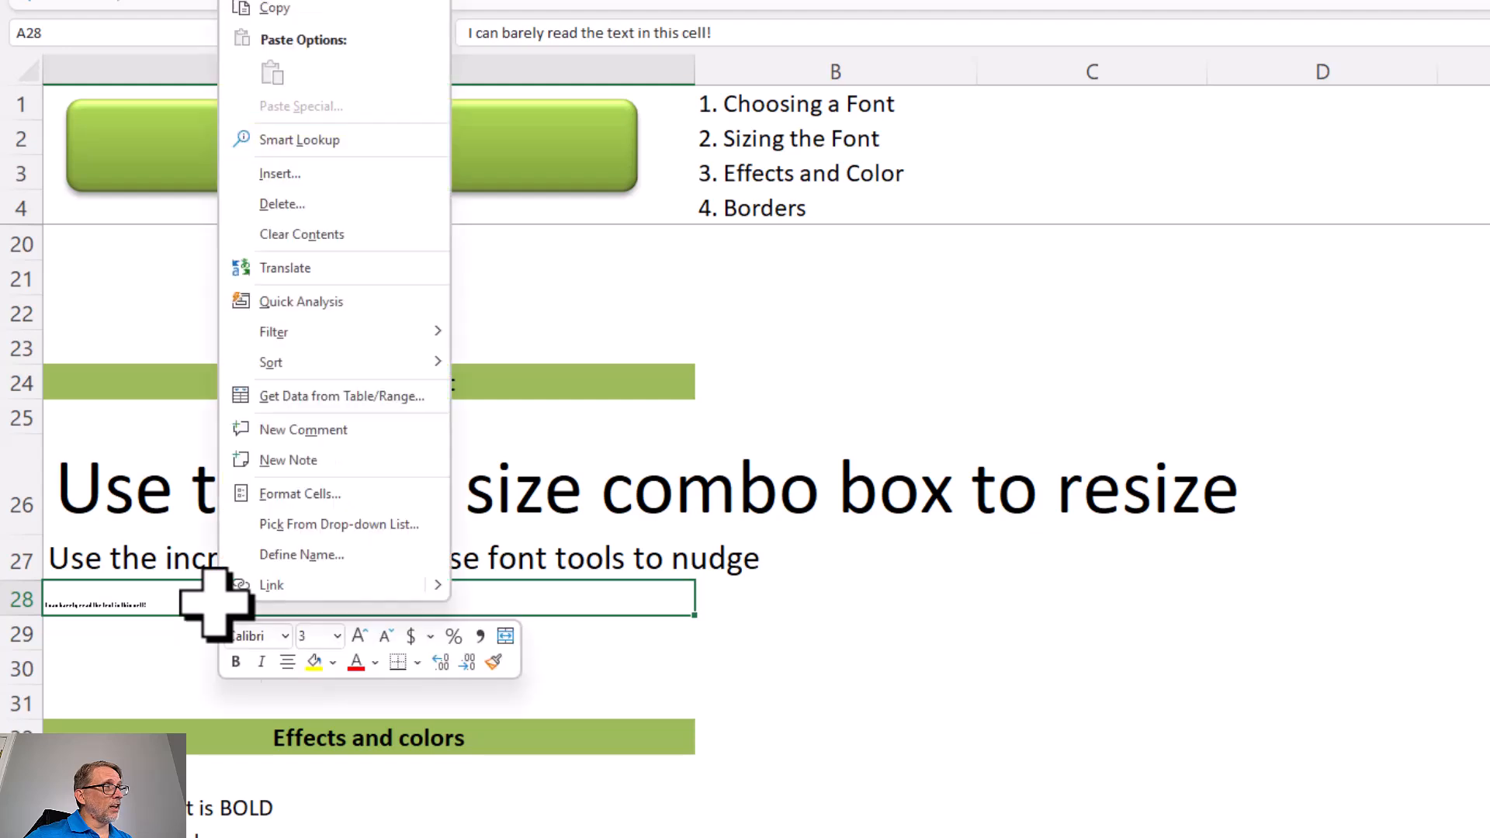
pyautogui.click(337, 636)
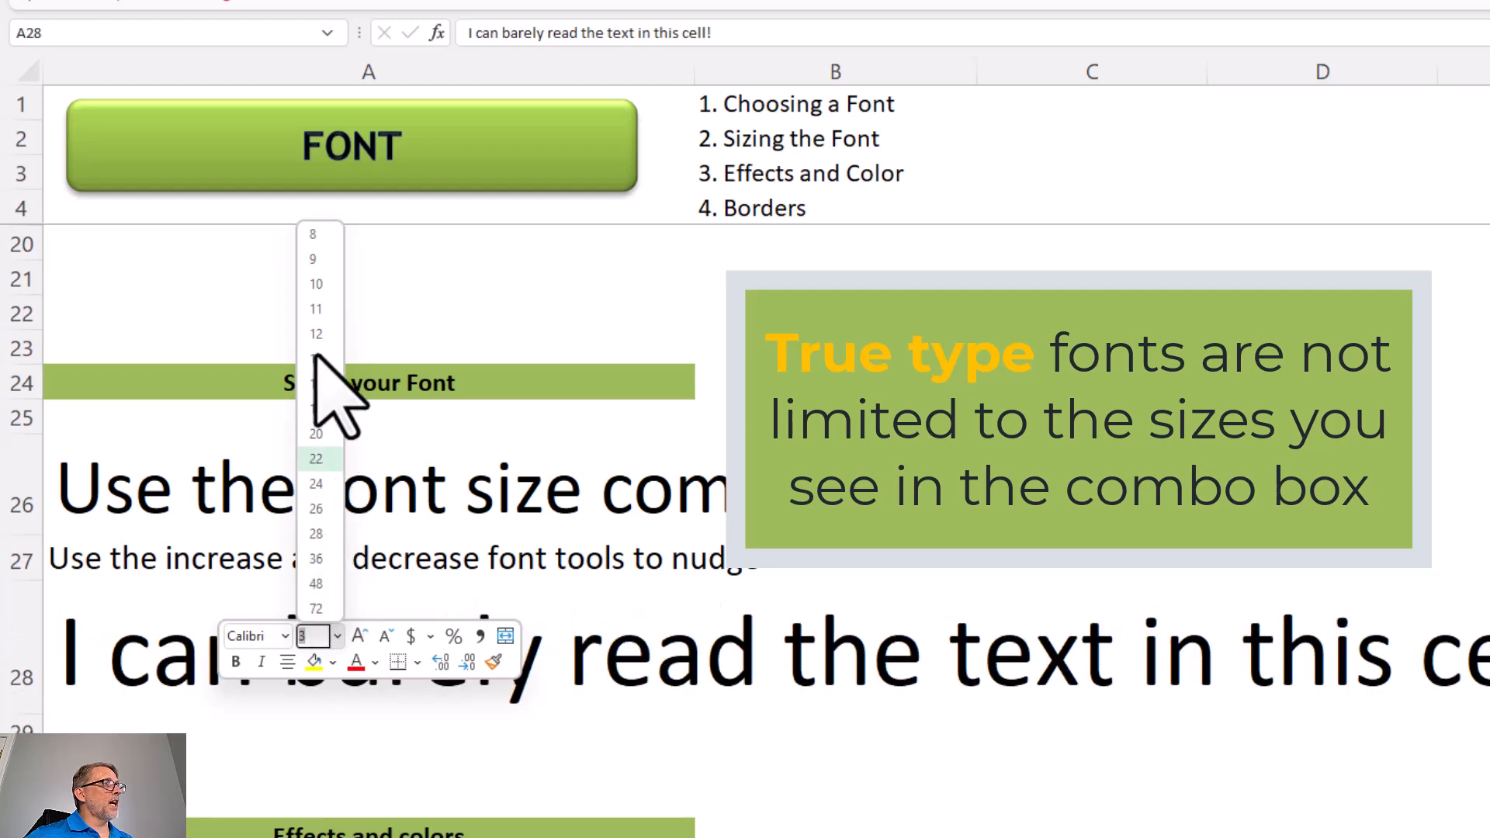
pyautogui.click(337, 637)
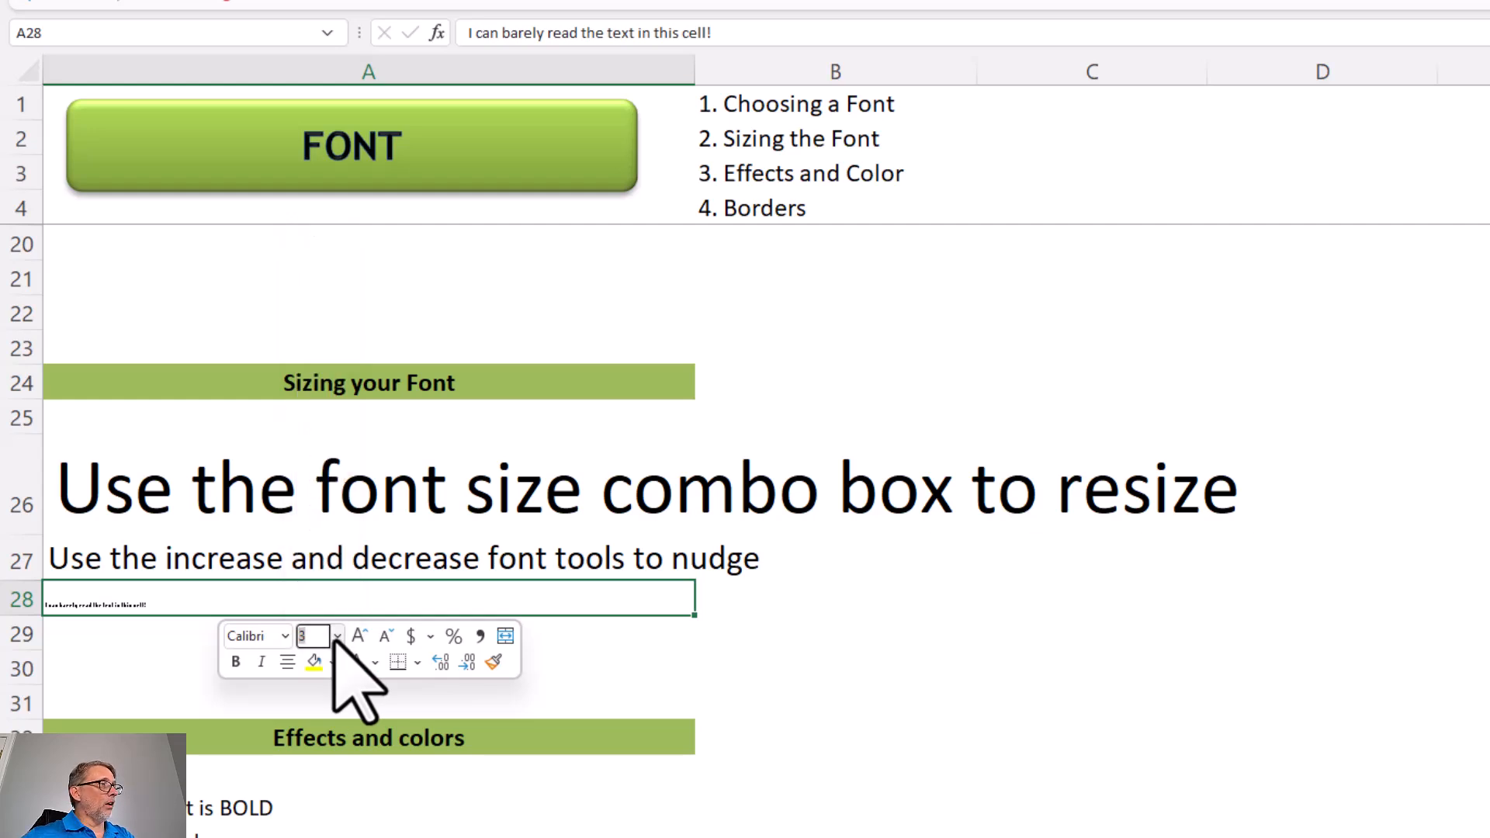
pyautogui.click(184, 664)
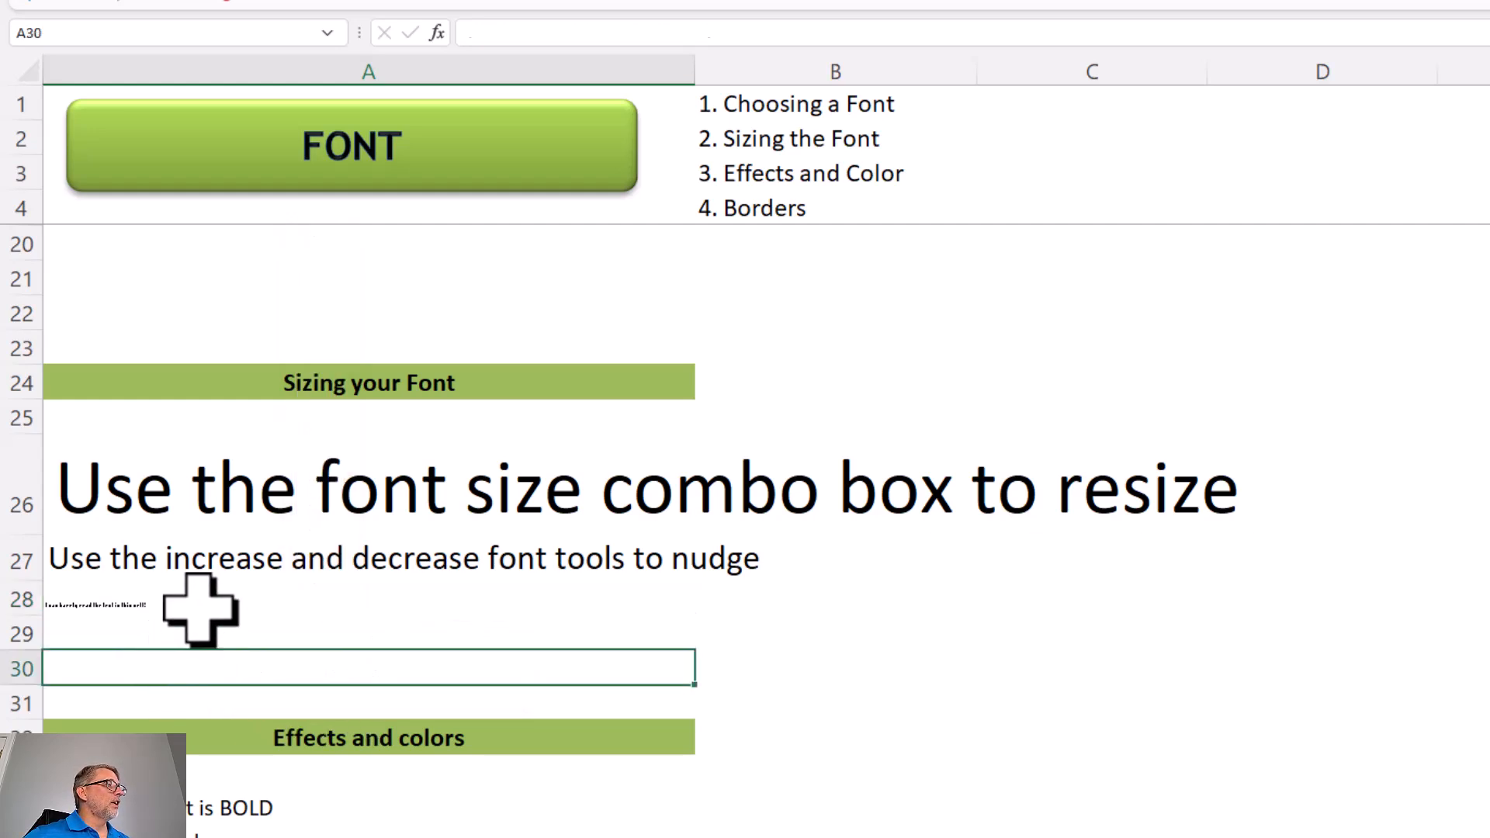
# Set the font size of the tiny text in A28 to 48
pyautogui.click(232, 607)
pyautogui.rightClick(256, 609)
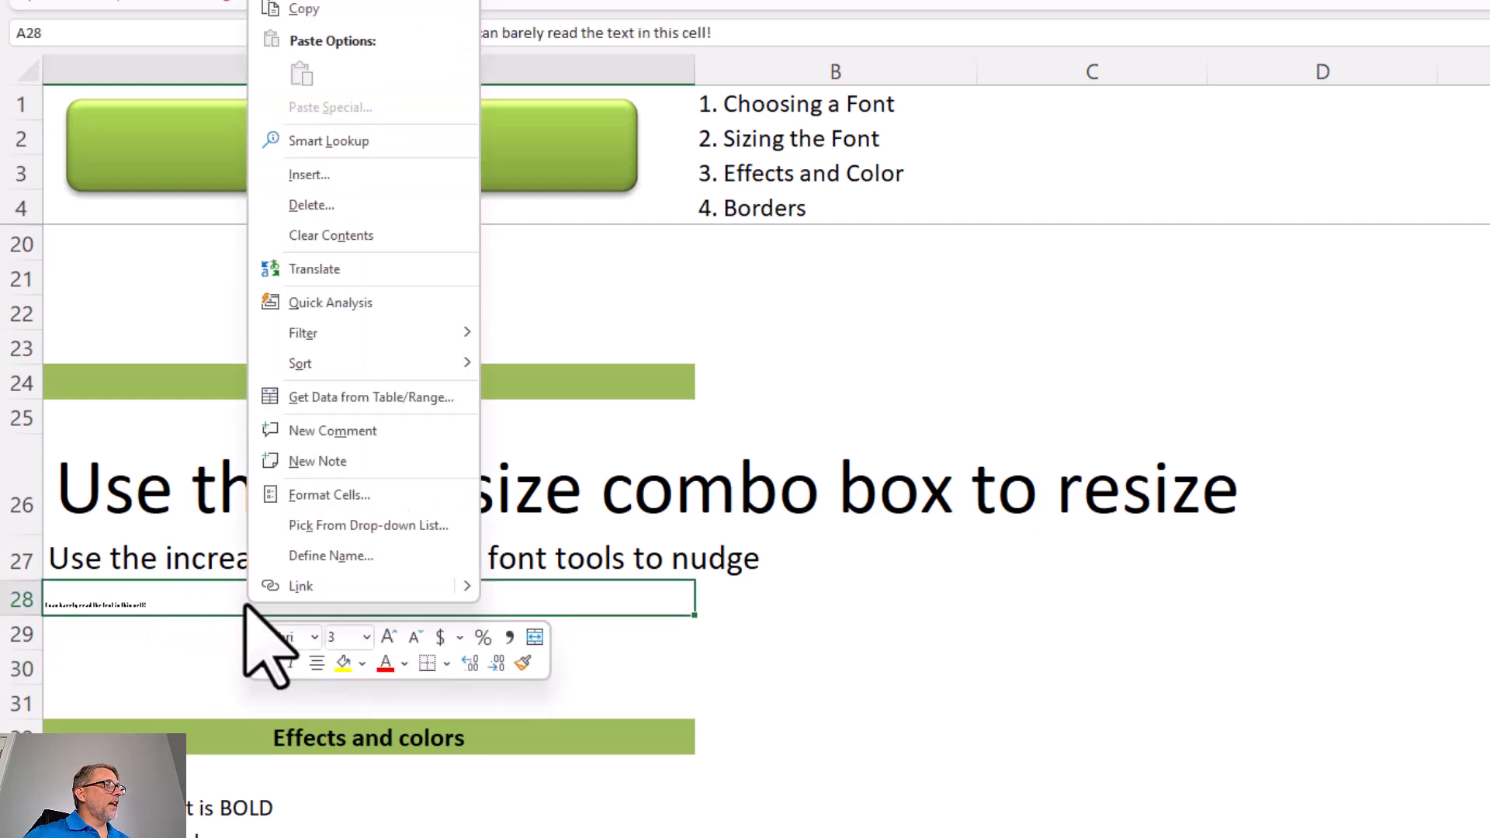
pyautogui.click(366, 636)
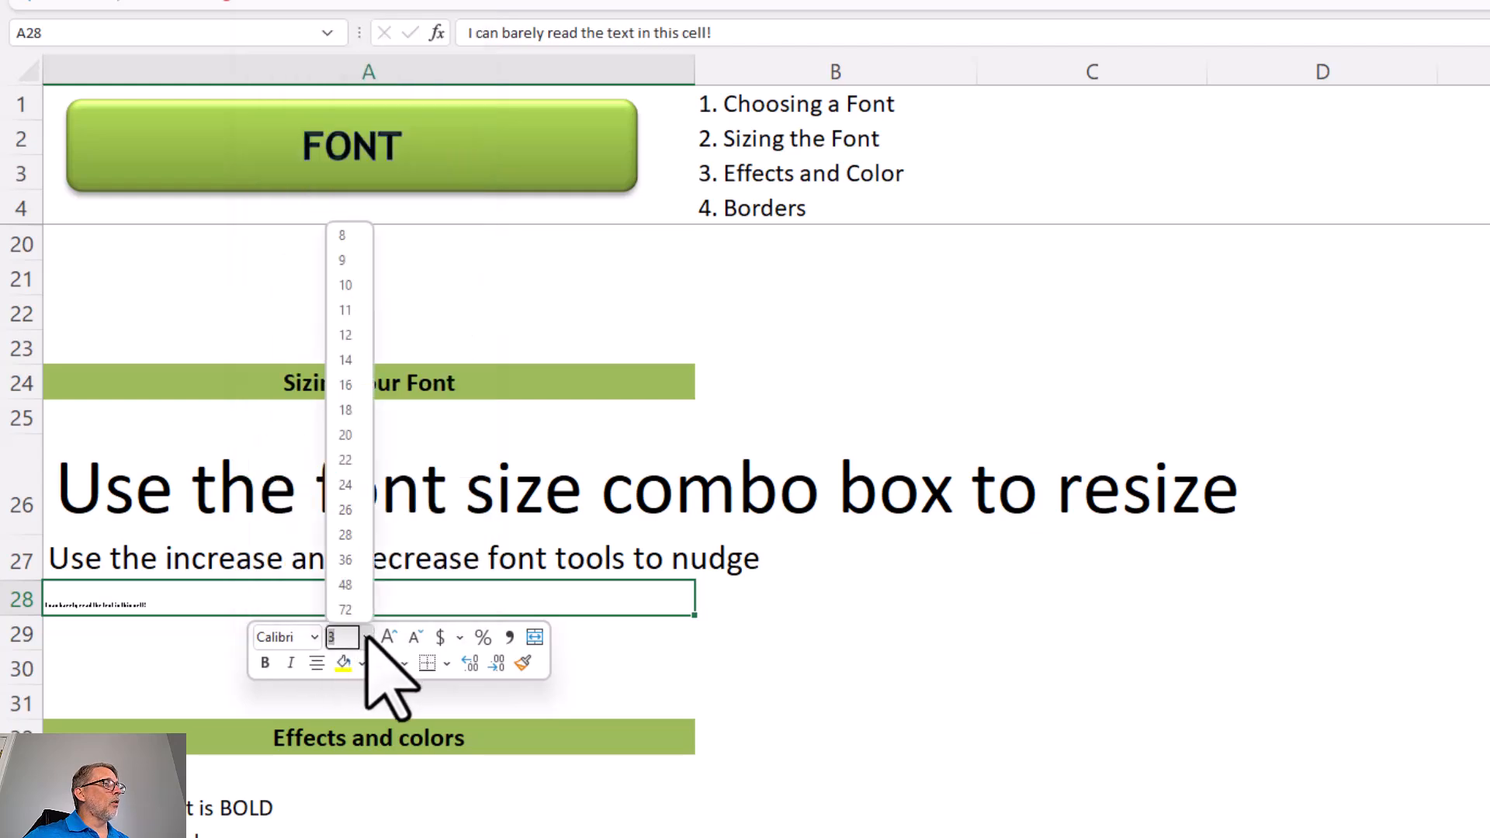
pyautogui.click(345, 584)
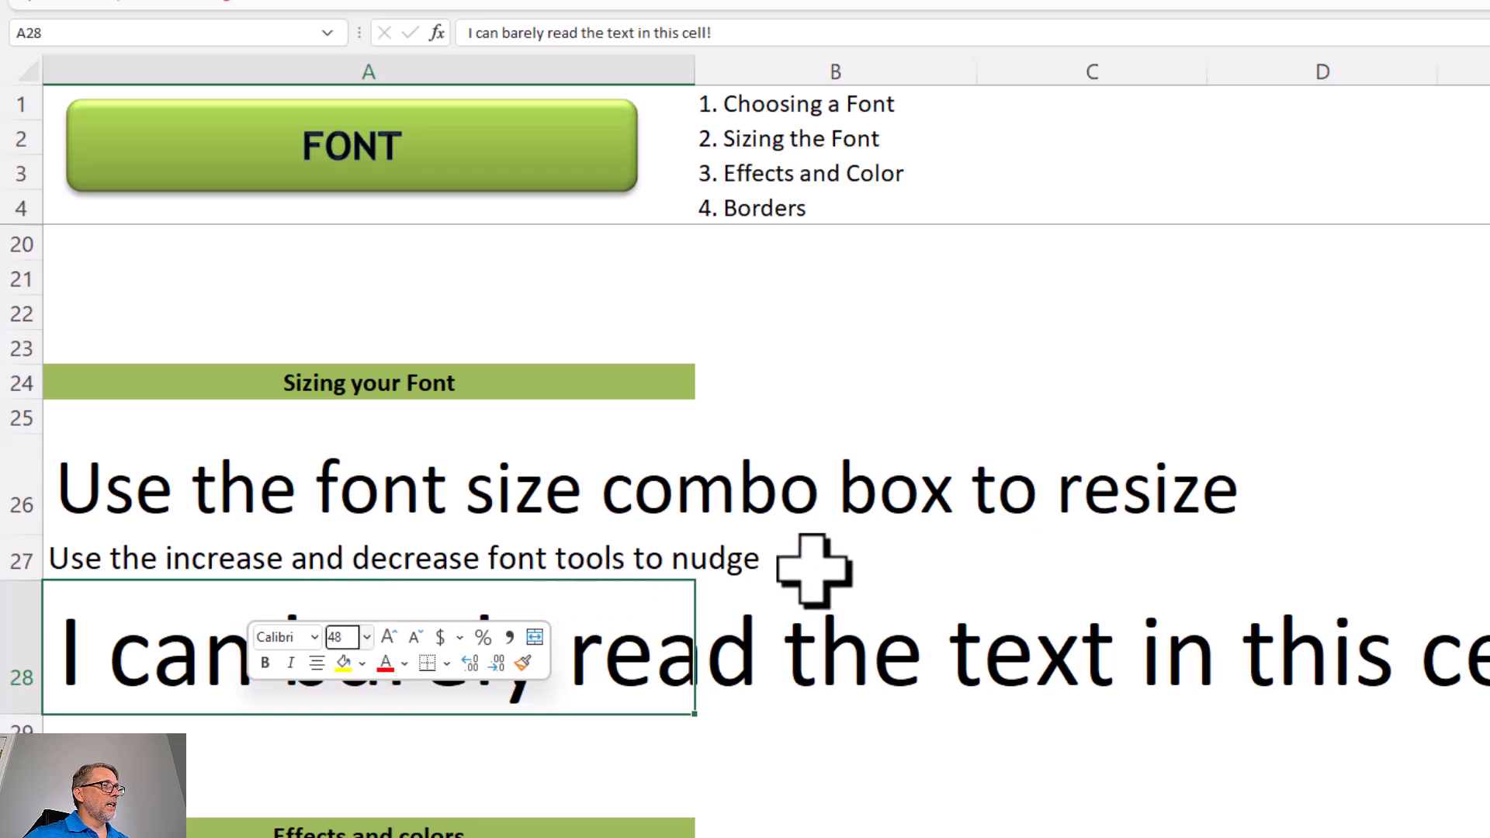
pyautogui.click(808, 572)
# Set the font size of the text in A28 to 72
pyautogui.click(237, 668)
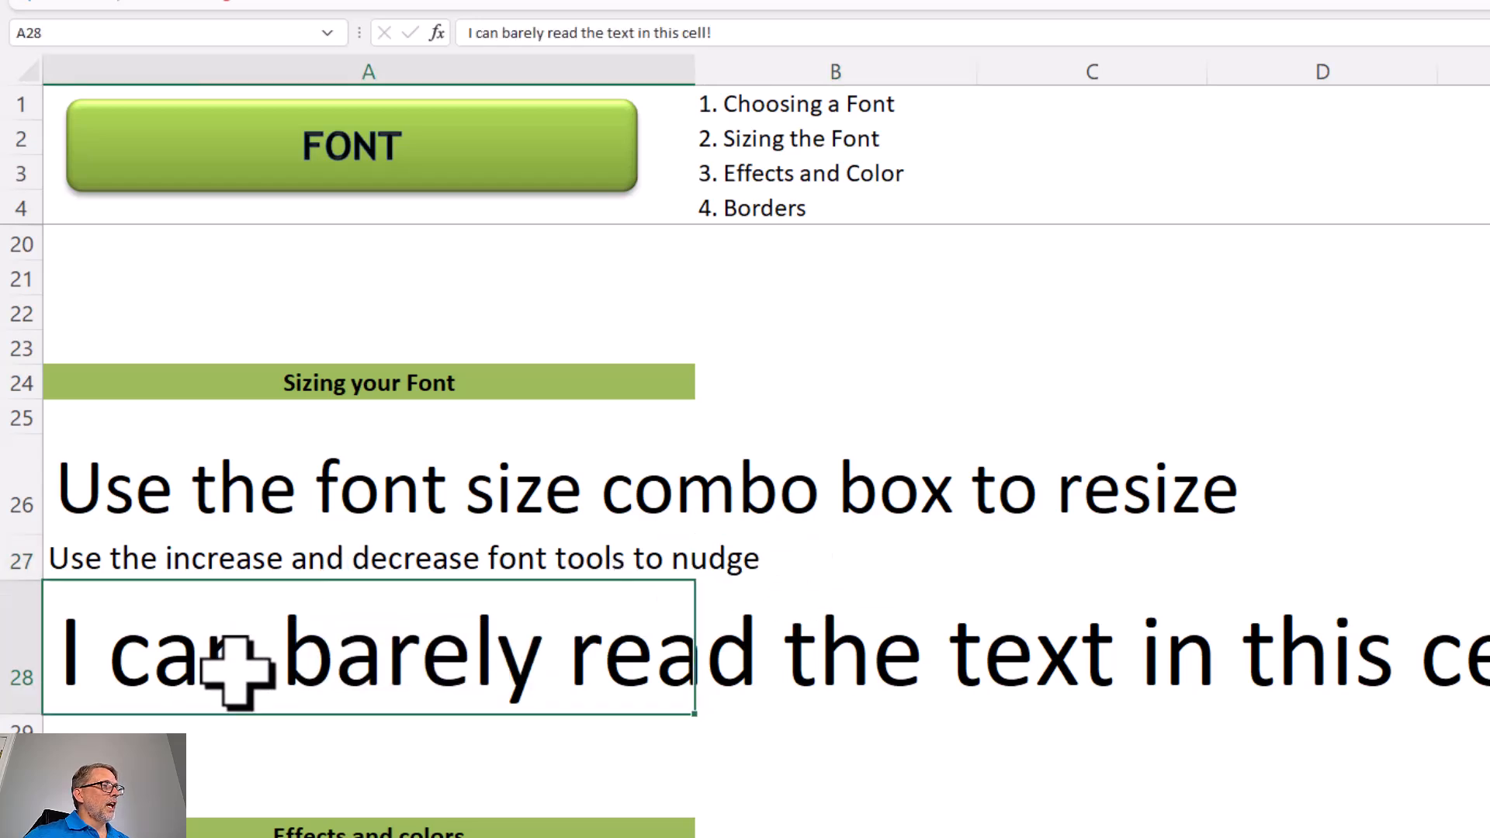
pyautogui.rightClick(237, 669)
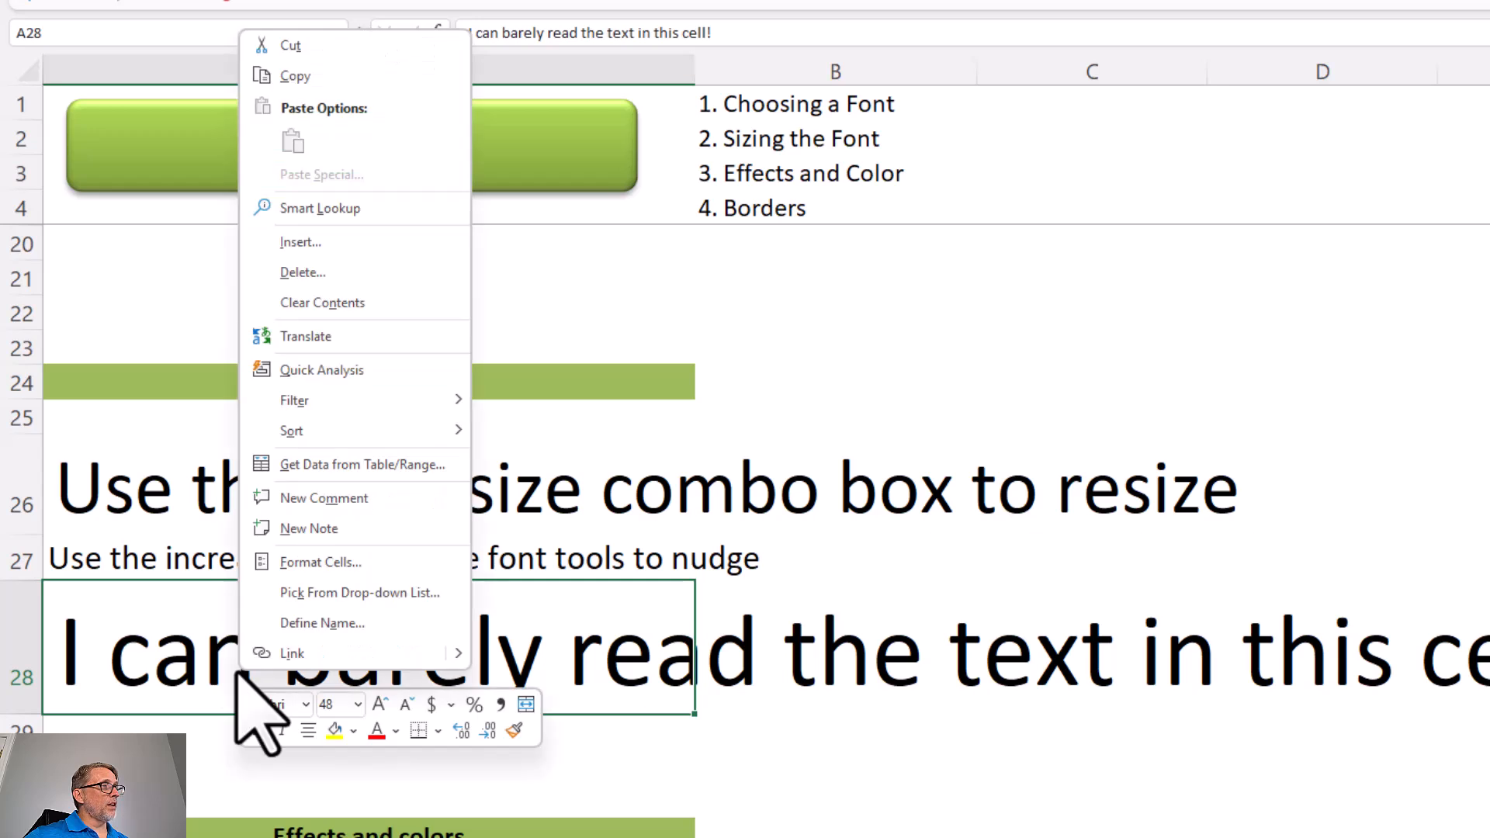
pyautogui.click(358, 703)
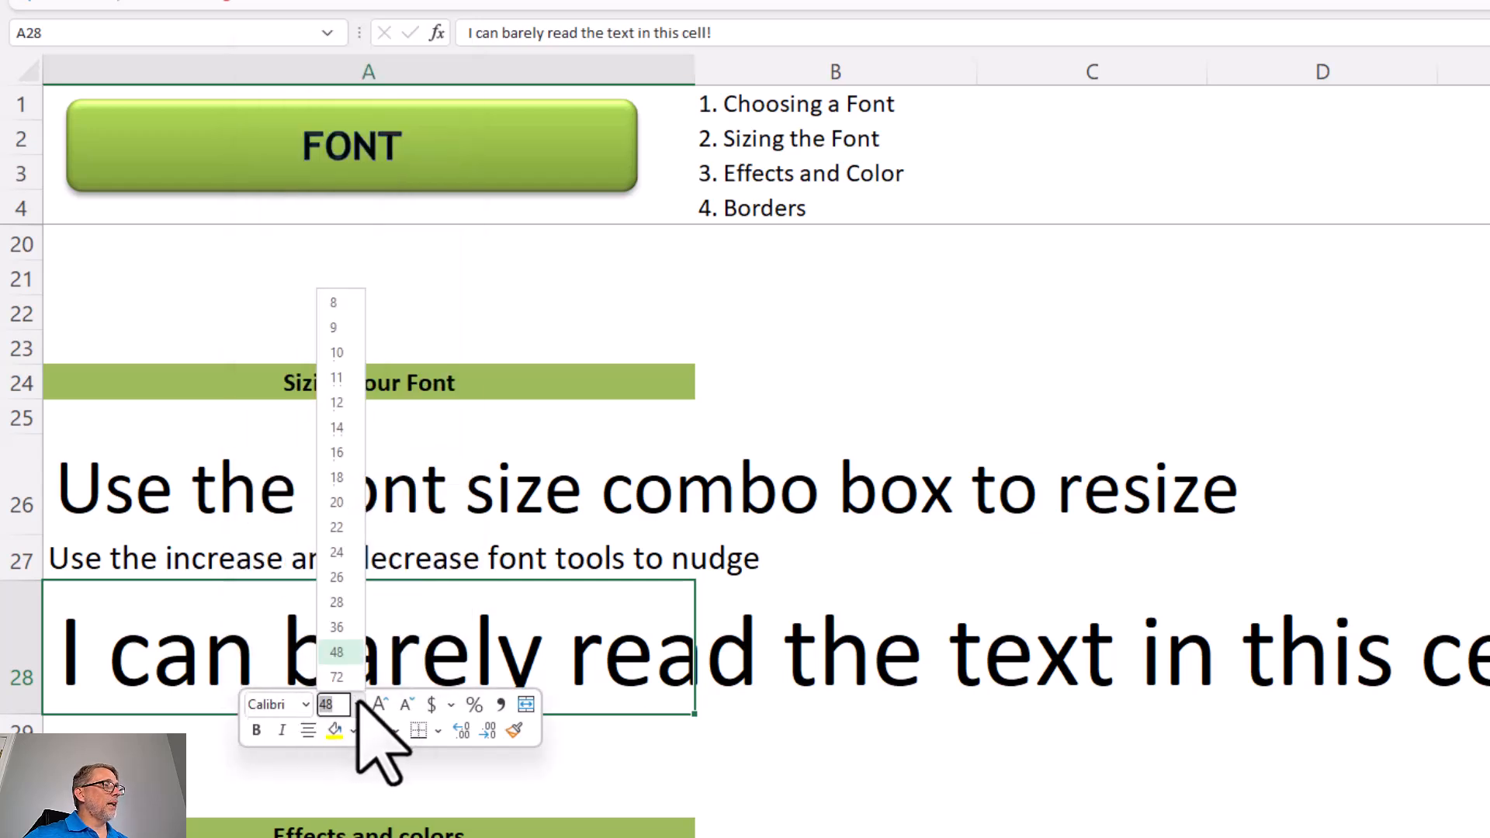
pyautogui.click(345, 680)
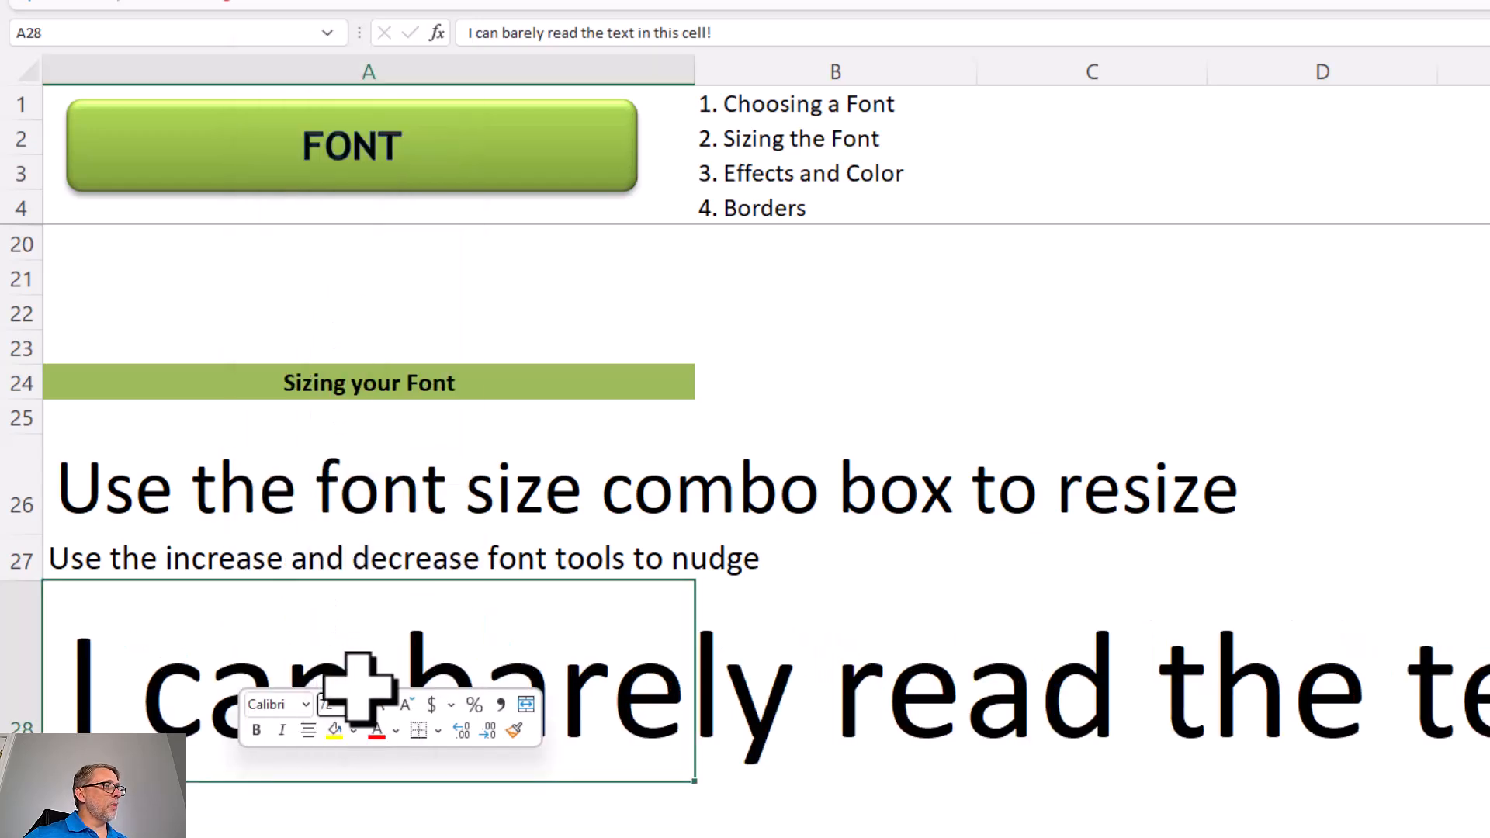
# Reduce the text in A28 to size 48, and then give it the custom font size 60
pyautogui.click(356, 705)
pyautogui.click(339, 653)
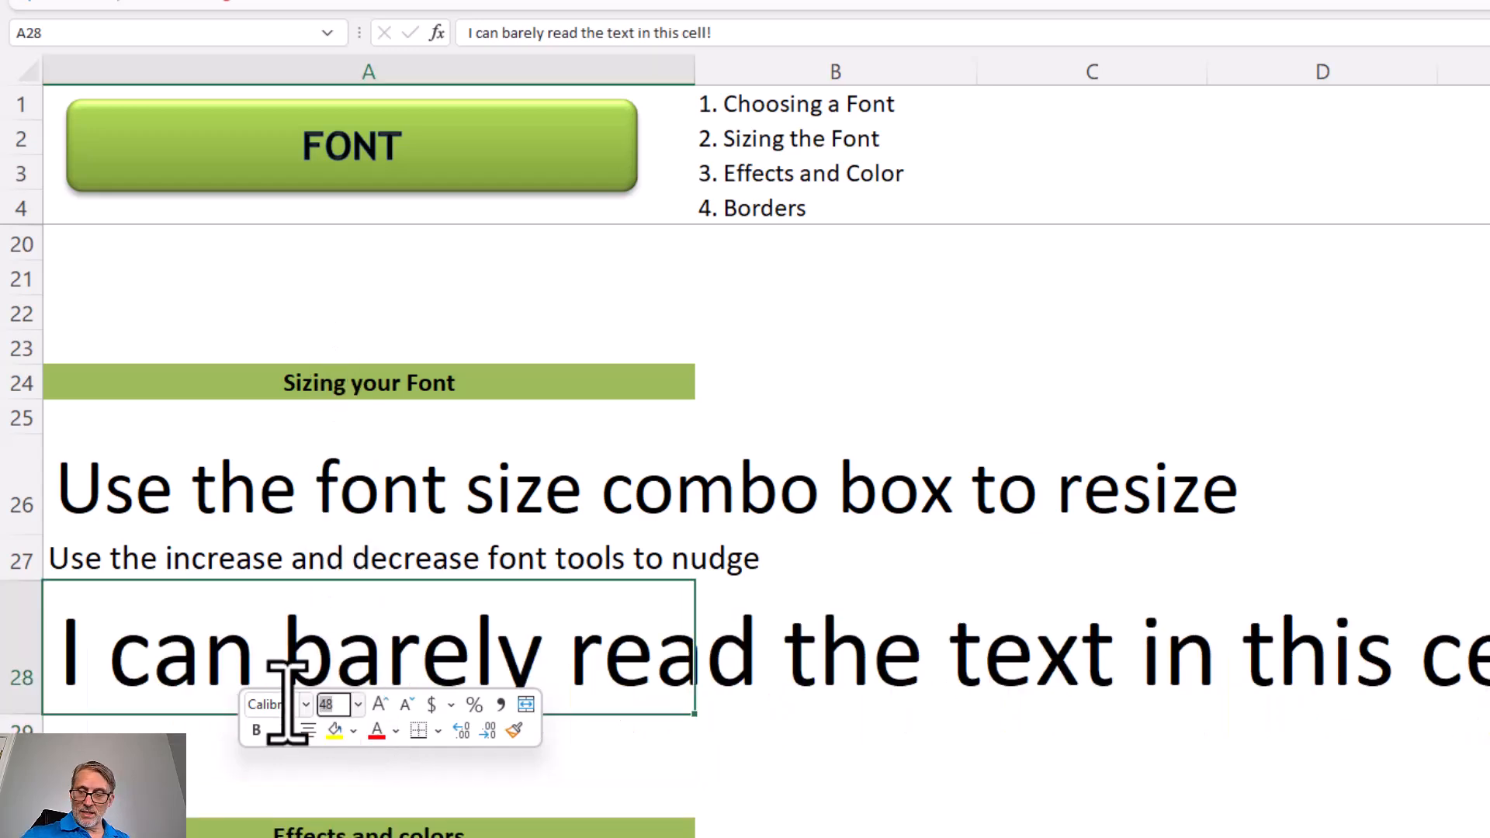
pyautogui.press('Return')
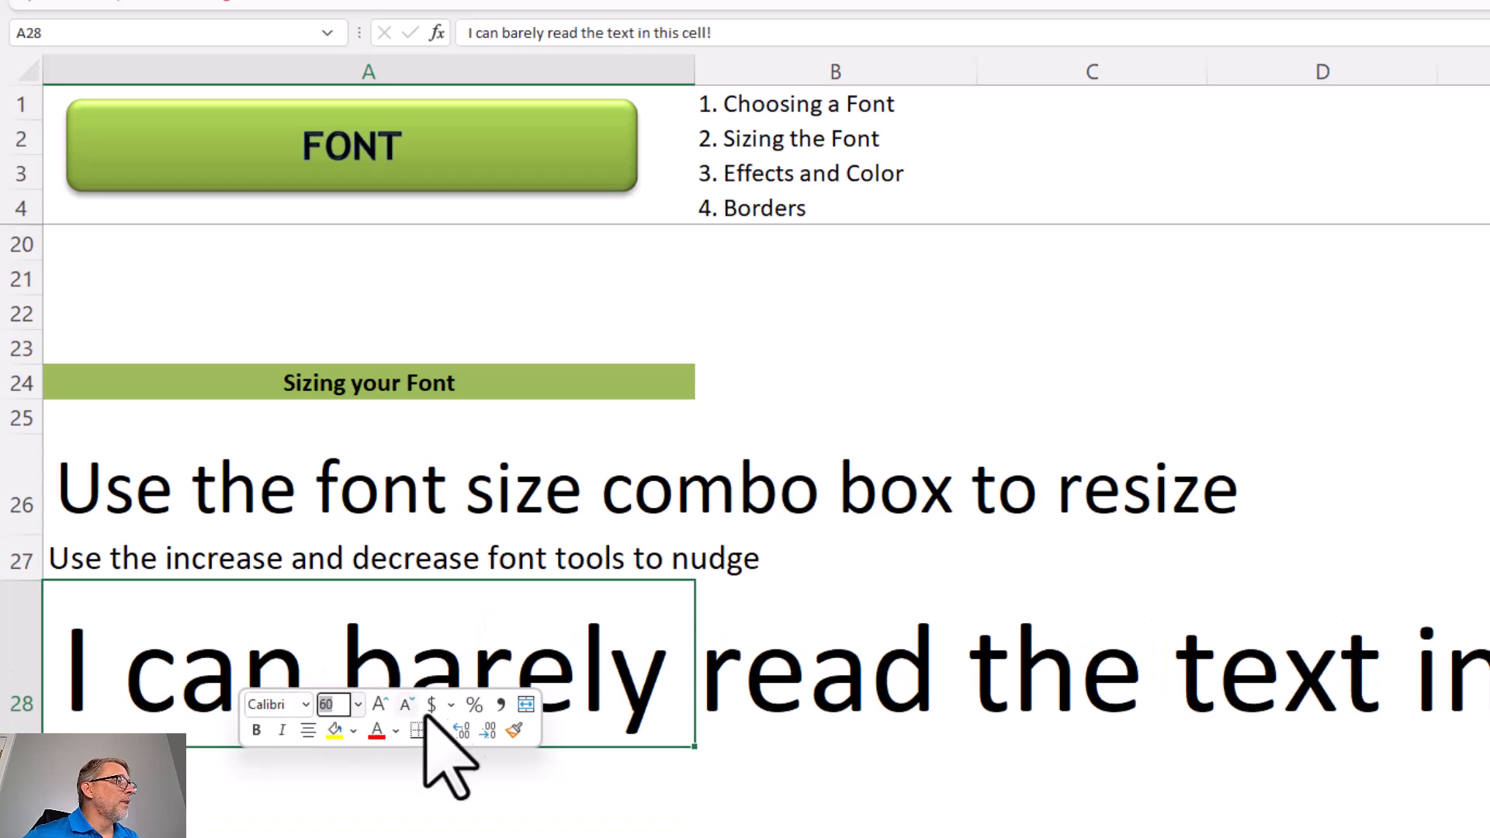
pyautogui.click(357, 705)
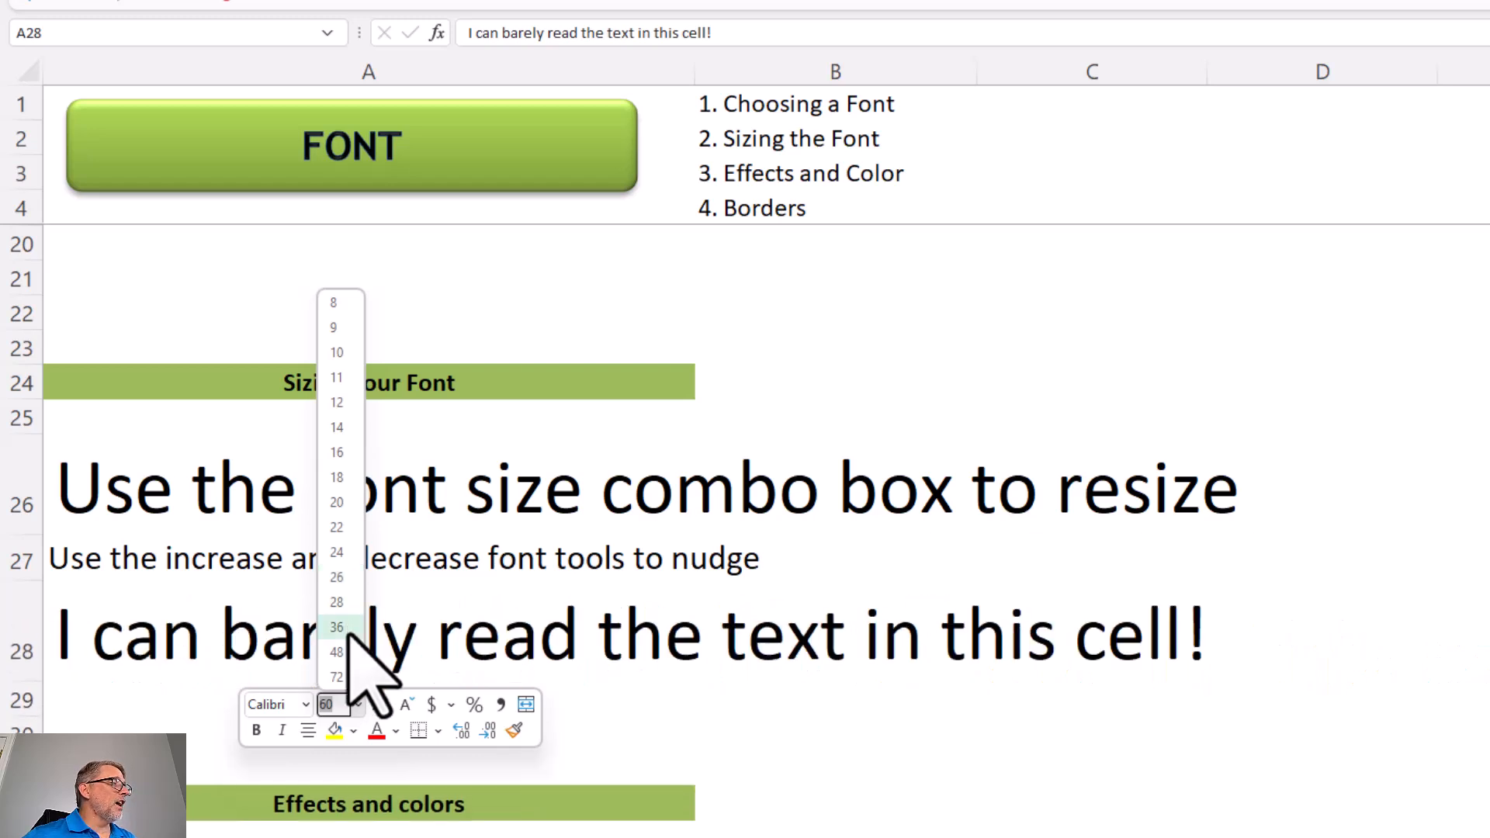
pyautogui.click(780, 561)
# Go through the sample cells A34 to A39 in the Effects and colors section, one by one
pyautogui.scroll(-3, 344, 598)
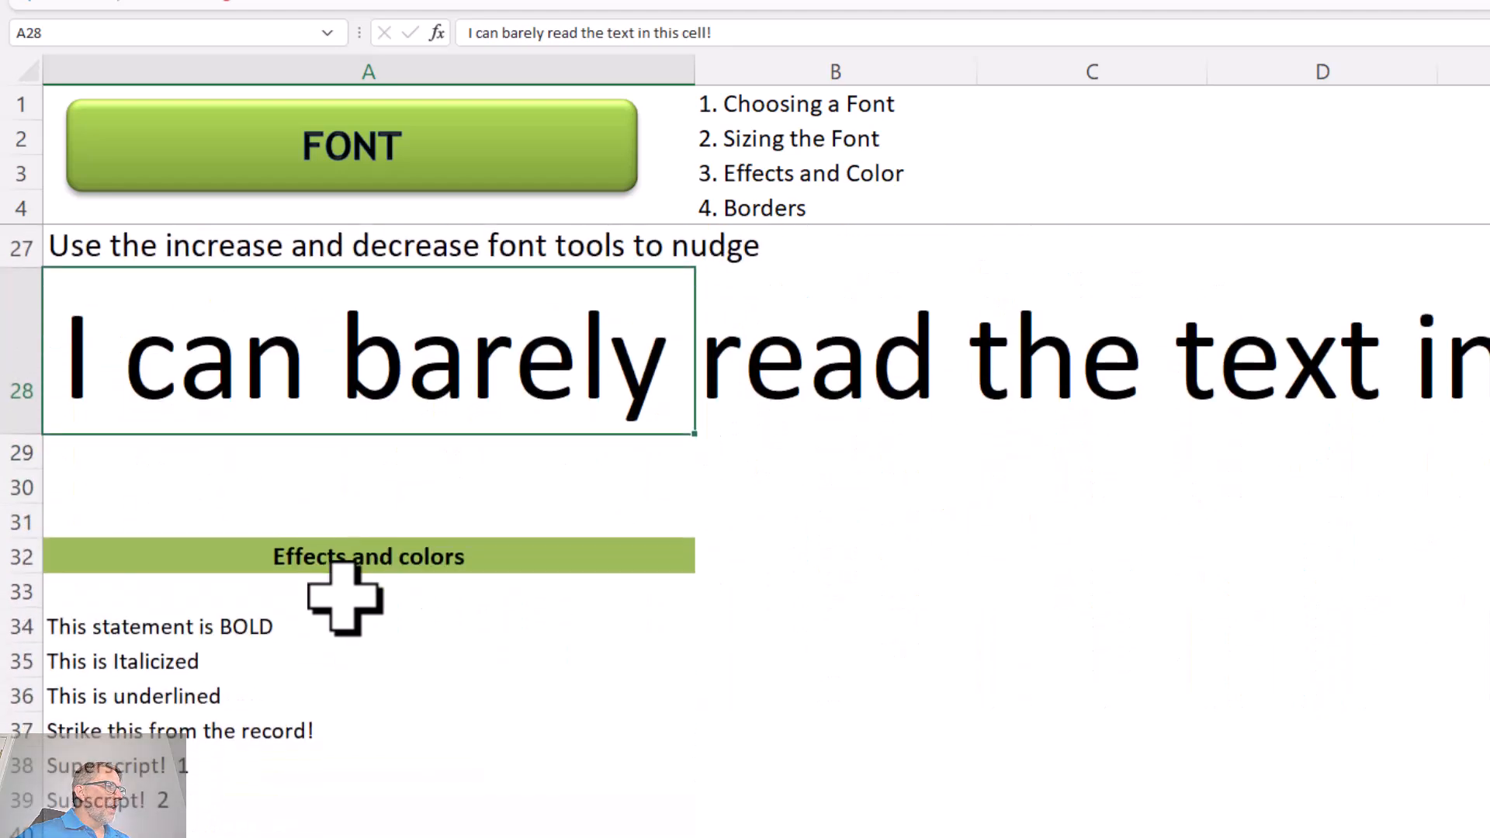
pyautogui.scroll(-1, 343, 597)
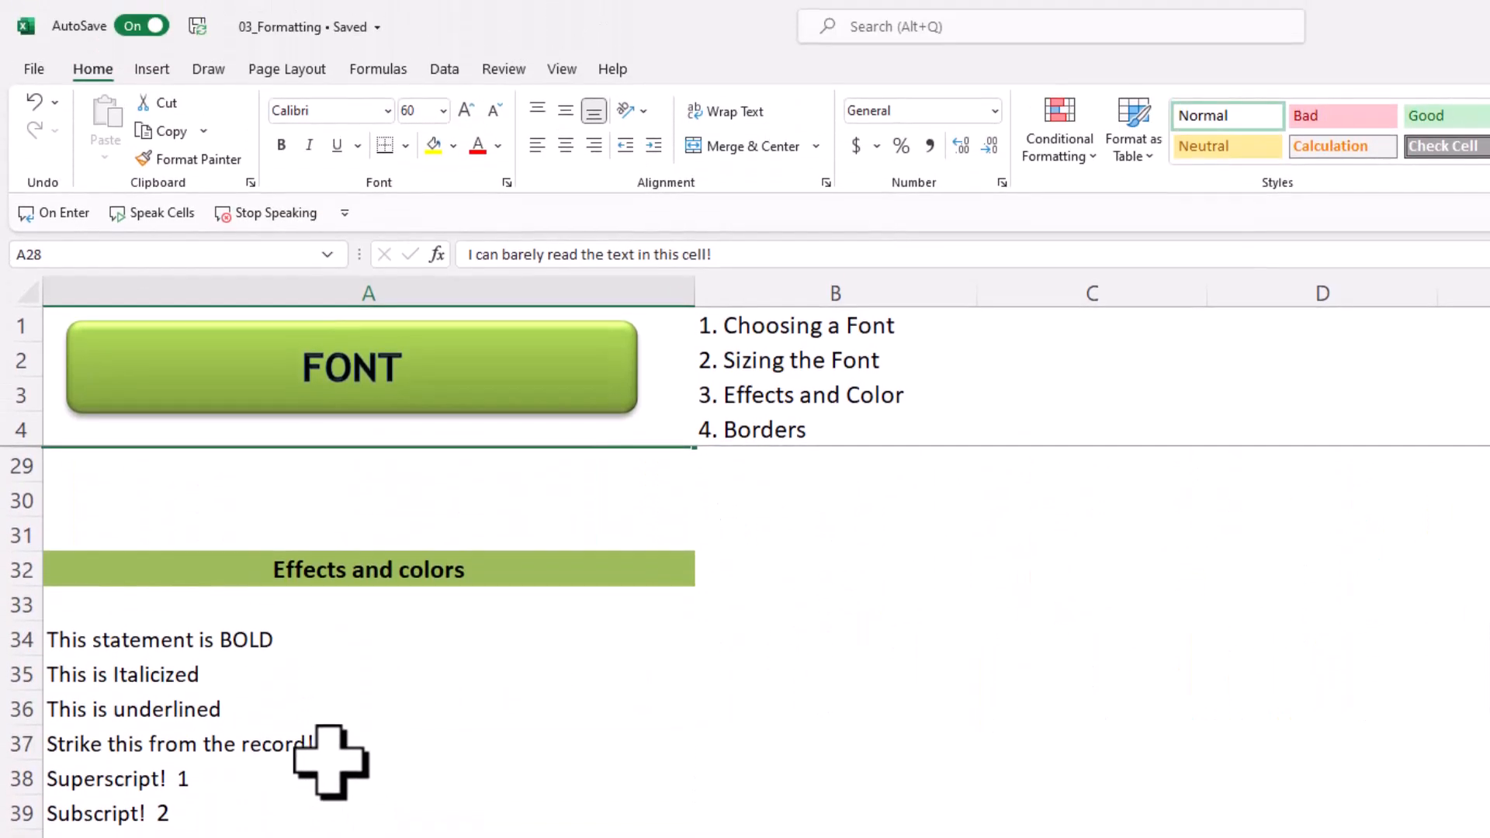
pyautogui.click(172, 640)
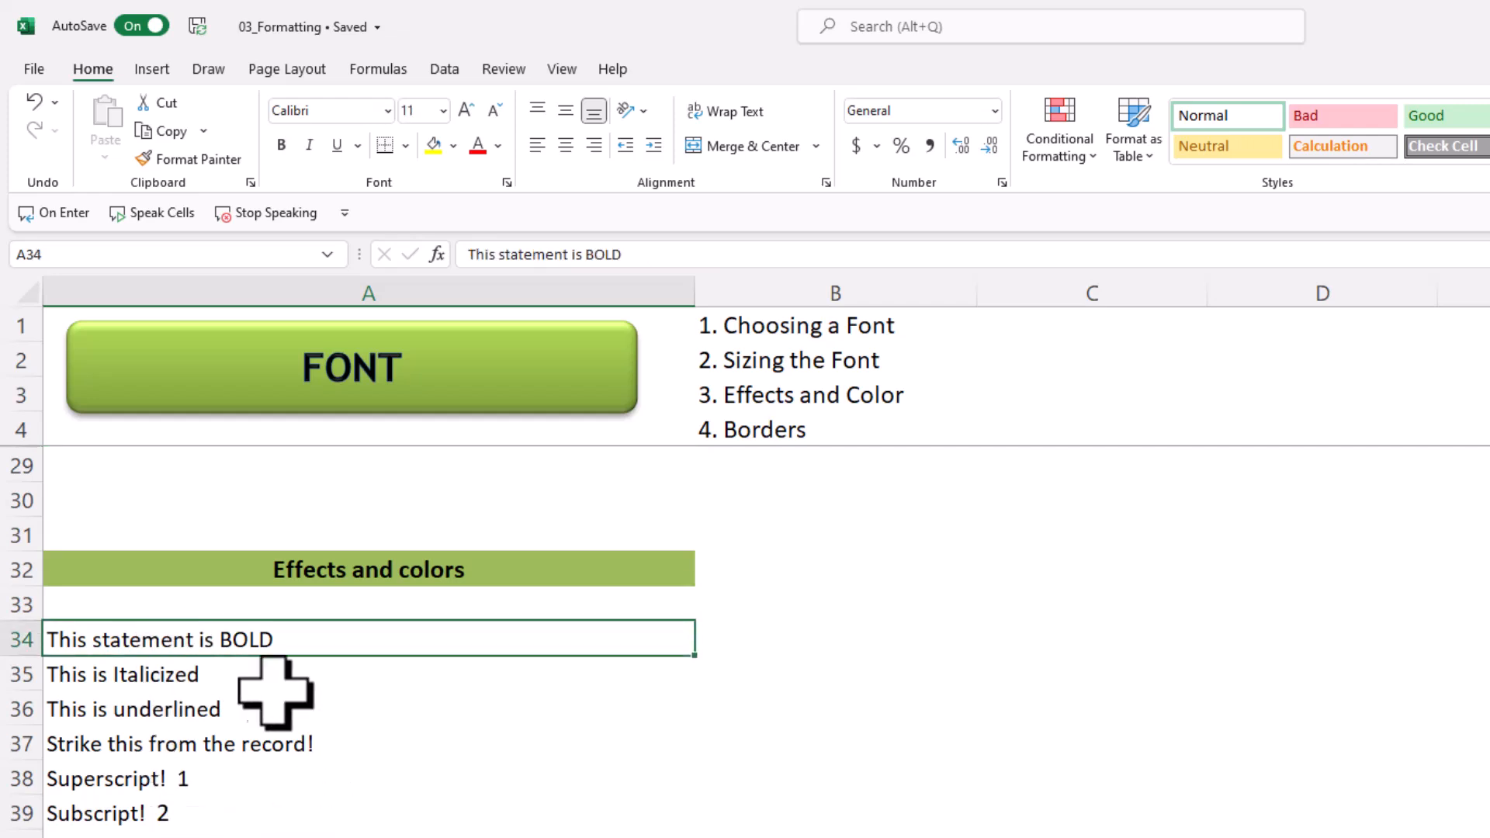
pyautogui.click(127, 674)
pyautogui.click(236, 707)
pyautogui.click(279, 744)
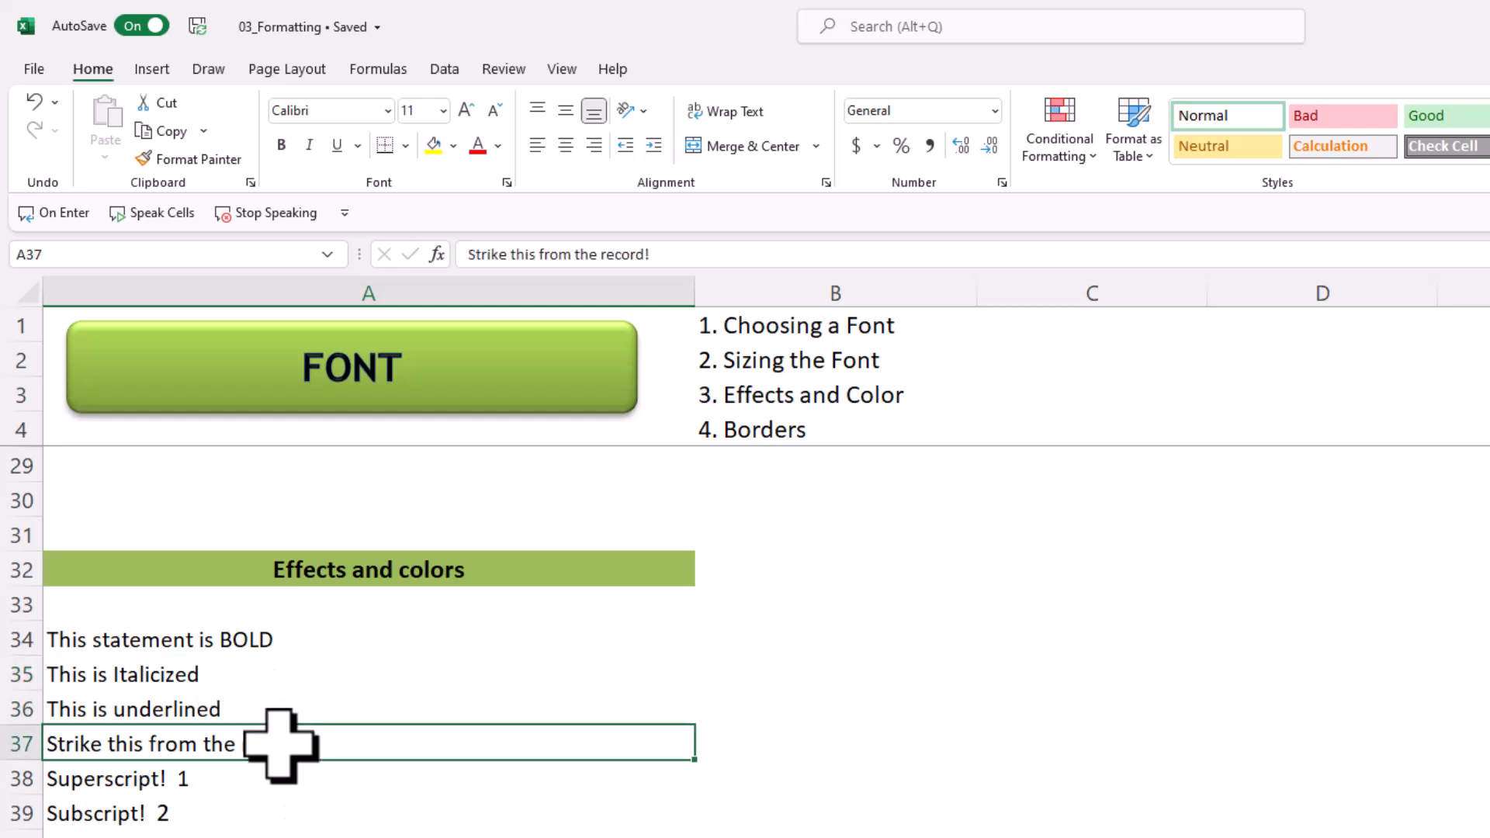
pyautogui.click(190, 785)
pyautogui.click(176, 810)
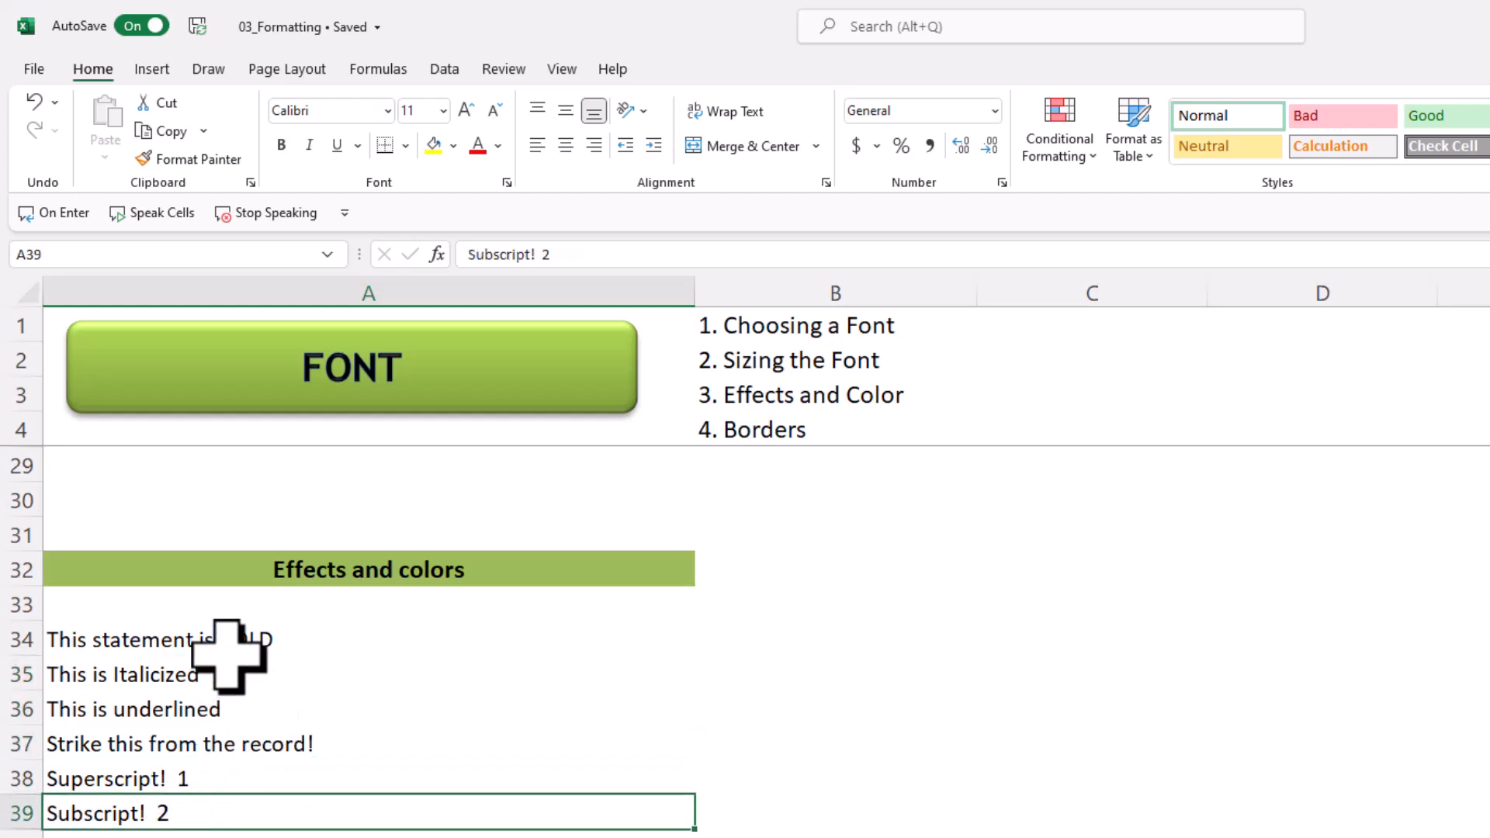
# Make the text "This statement is BOLD" in cell A34 bold
pyautogui.click(231, 645)
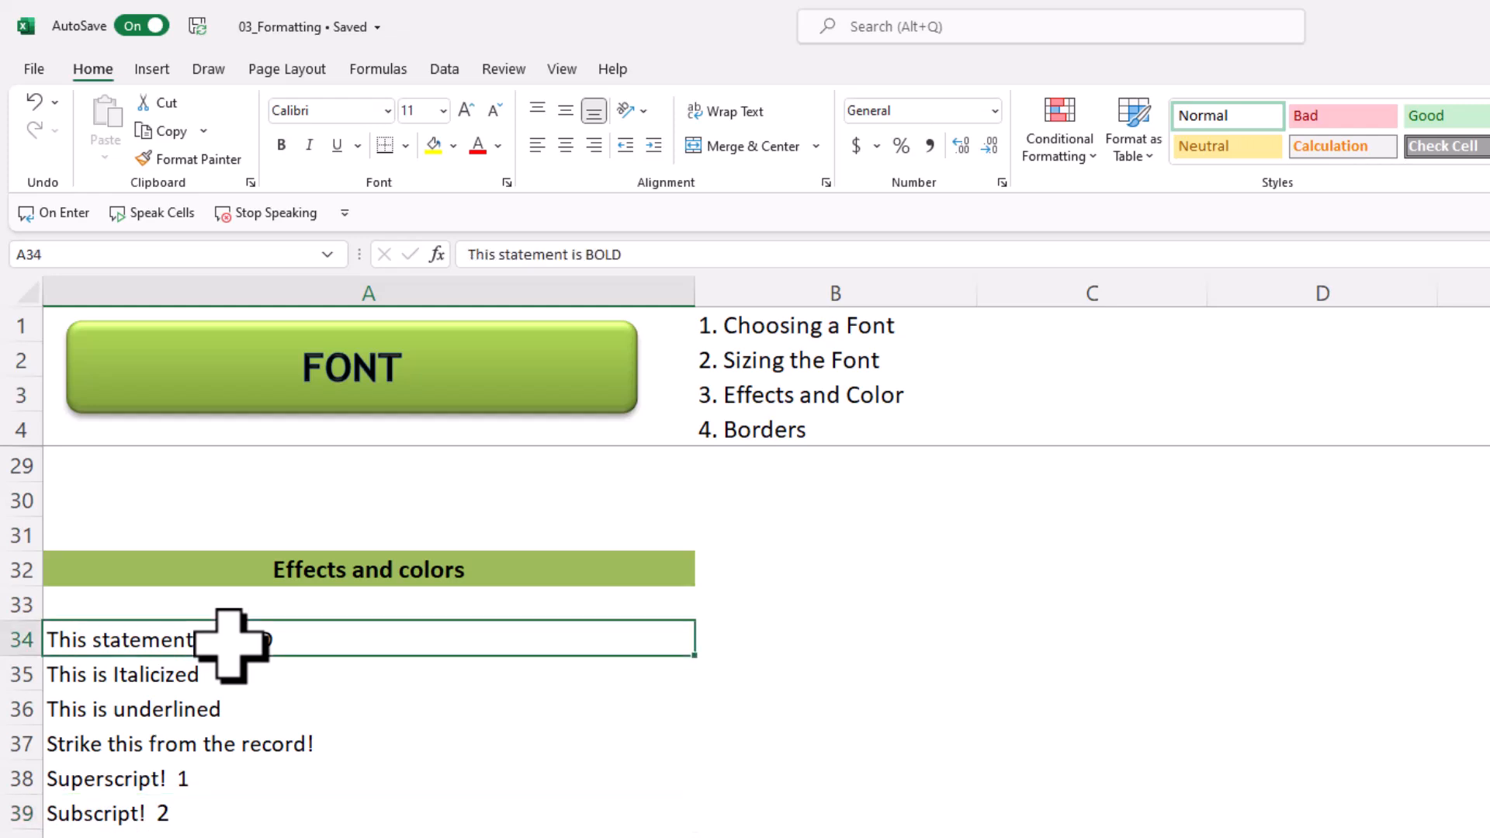
pyautogui.click(281, 144)
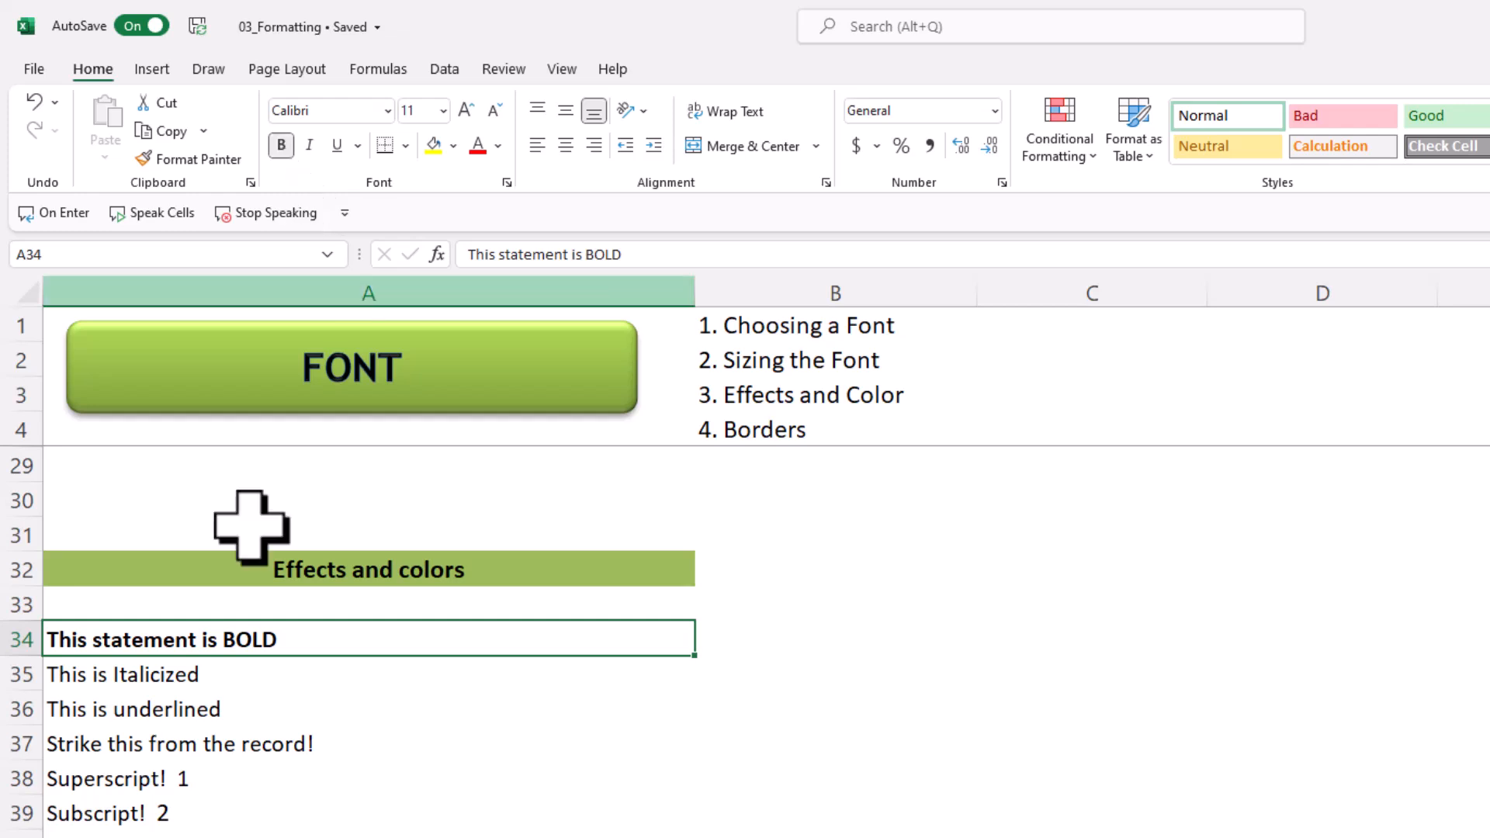
# Italicize the text in A35 and underline the text in A36
pyautogui.click(171, 672)
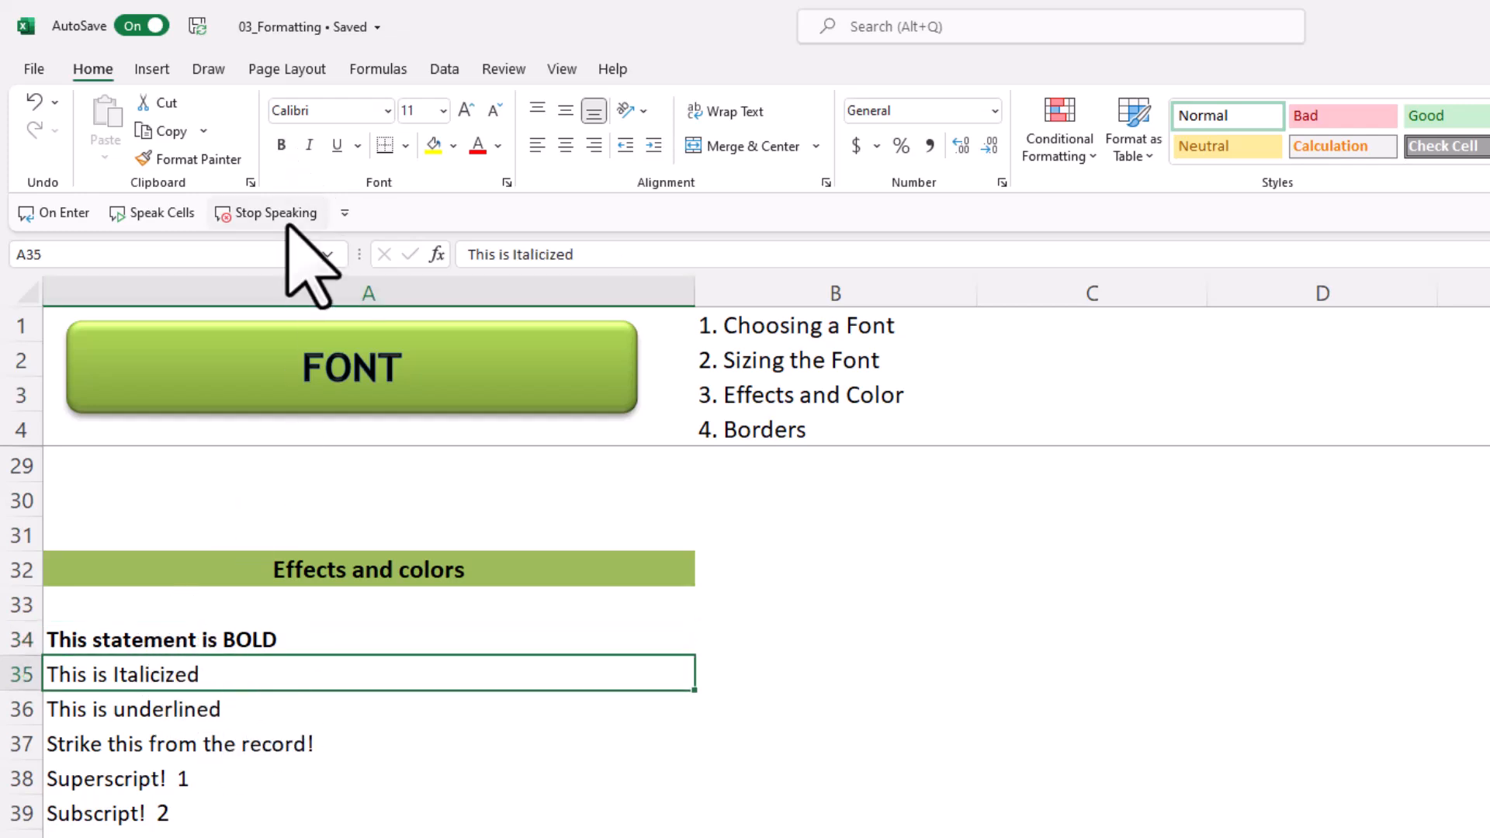
pyautogui.click(309, 144)
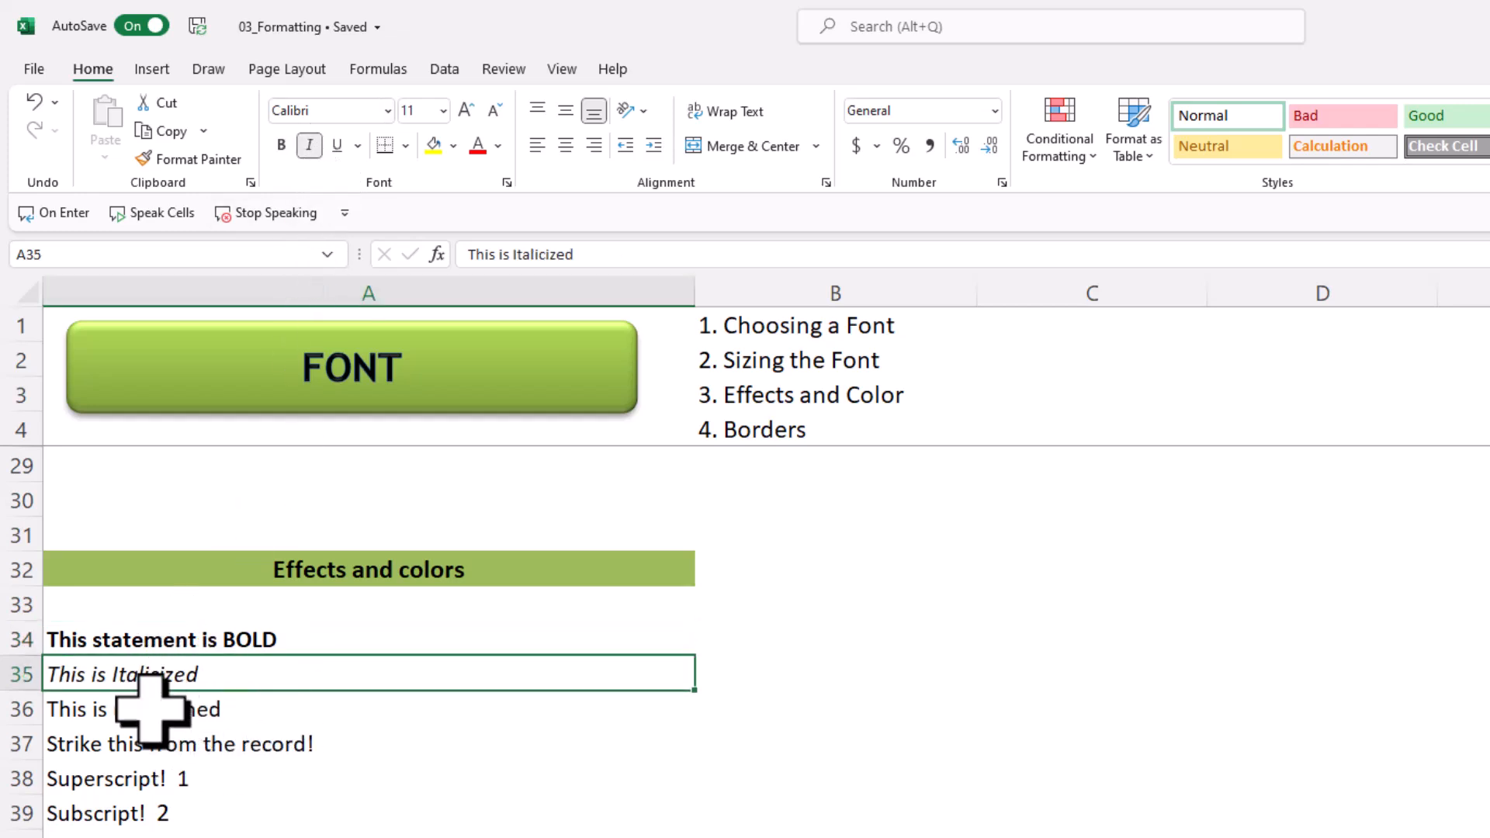
pyautogui.click(154, 713)
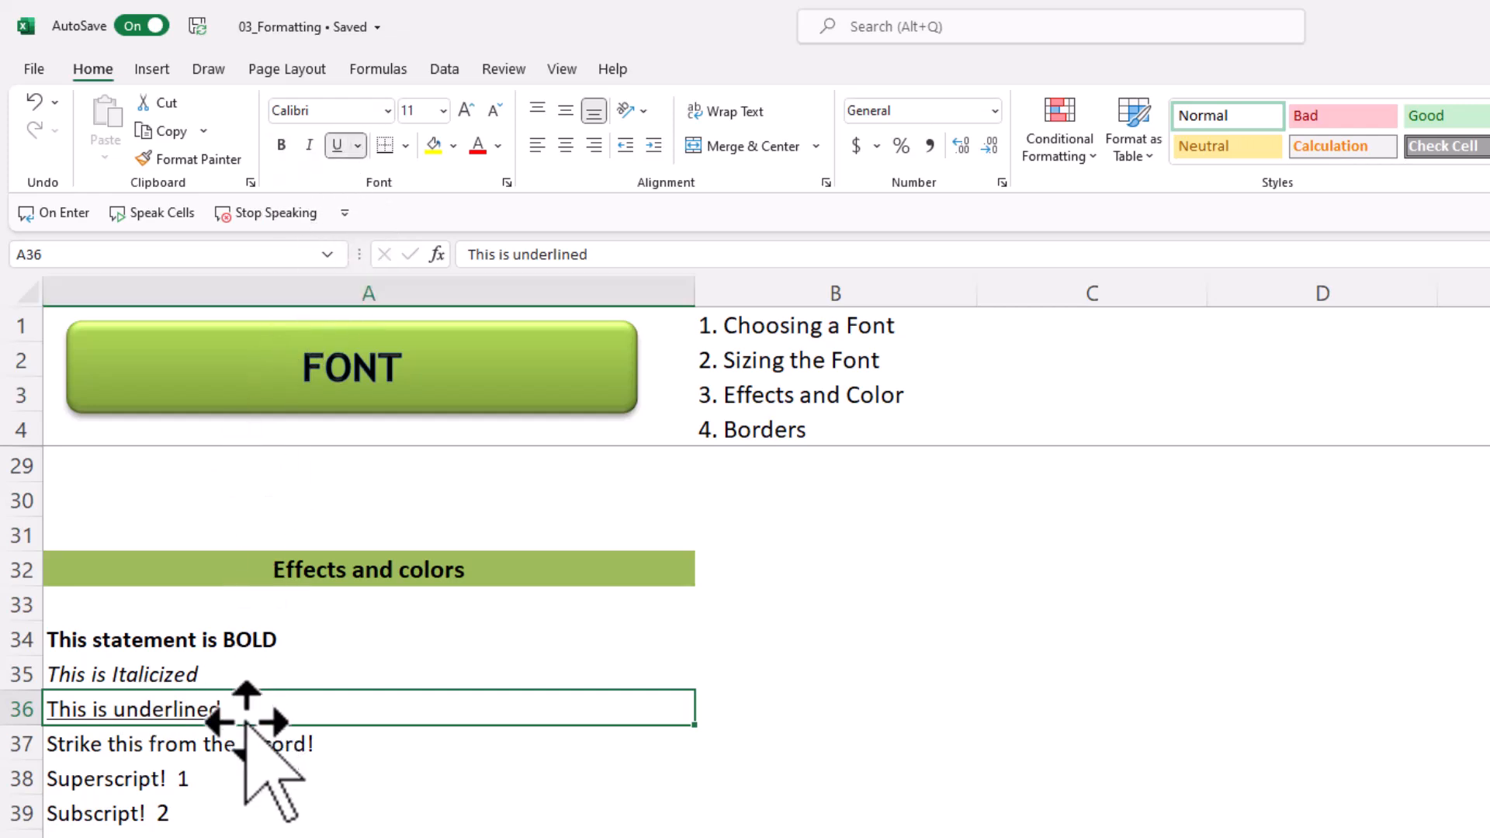
# Try bold and underline together on the block of cells from A37 downward, and undo both changes
pyautogui.moveTo(243, 751); pyautogui.dragTo(236, 837)
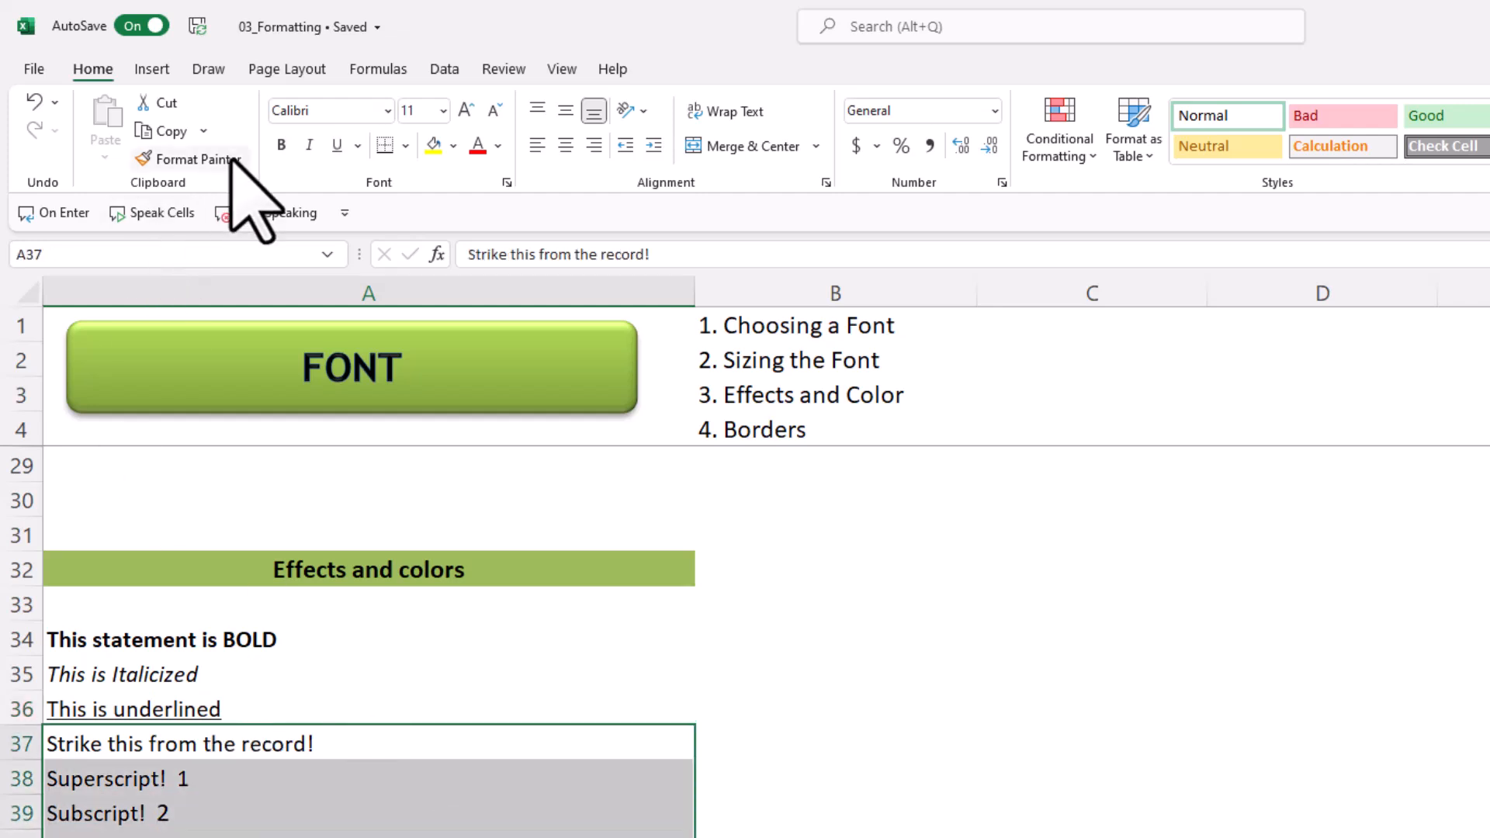
pyautogui.click(281, 141)
pyautogui.click(335, 146)
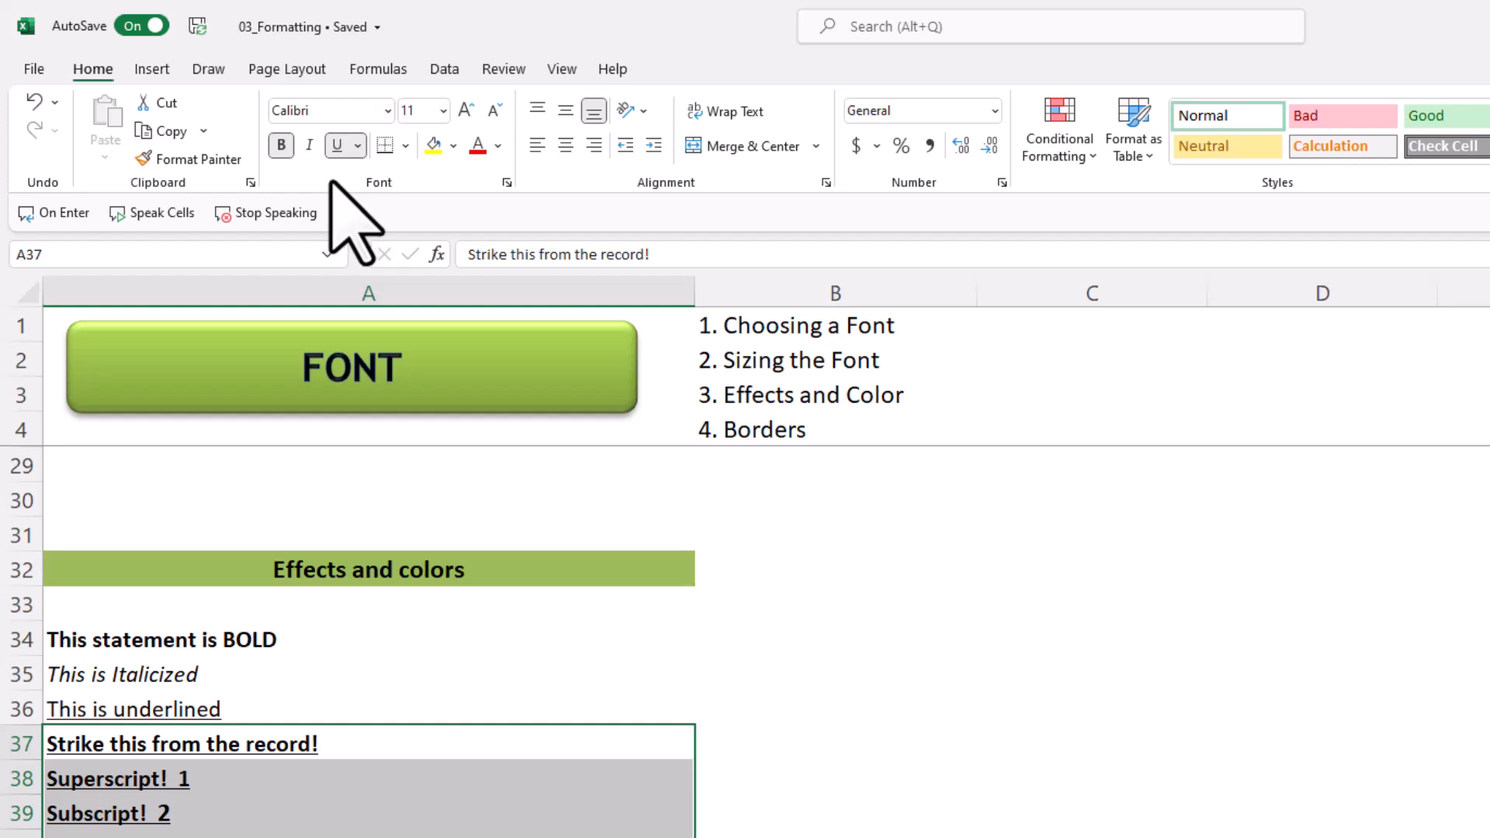
pyautogui.hotkey('ctrl', 'z')
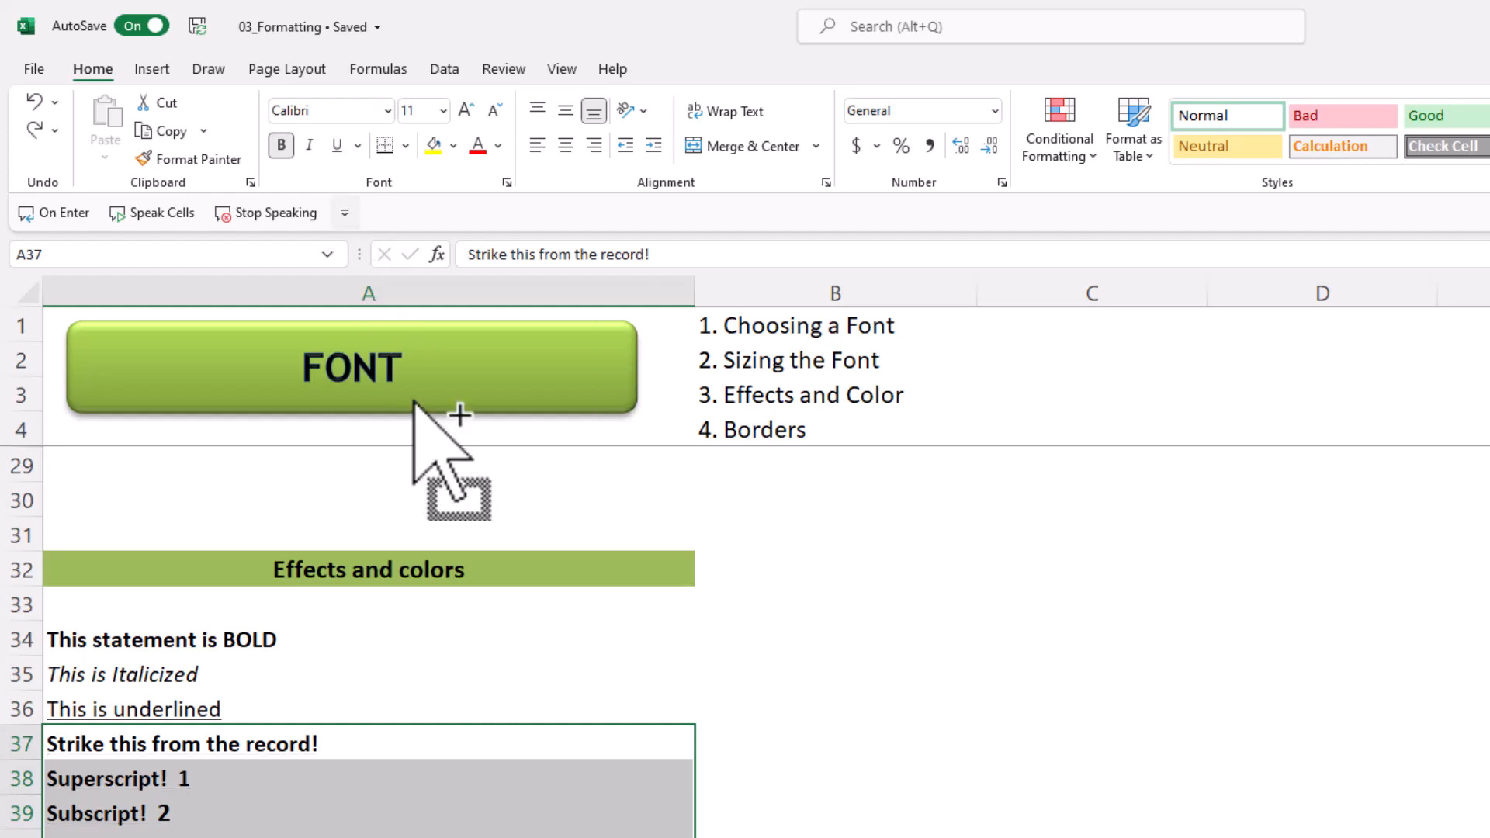
pyautogui.hotkey('ctrl', 'z')
pyautogui.click(233, 710)
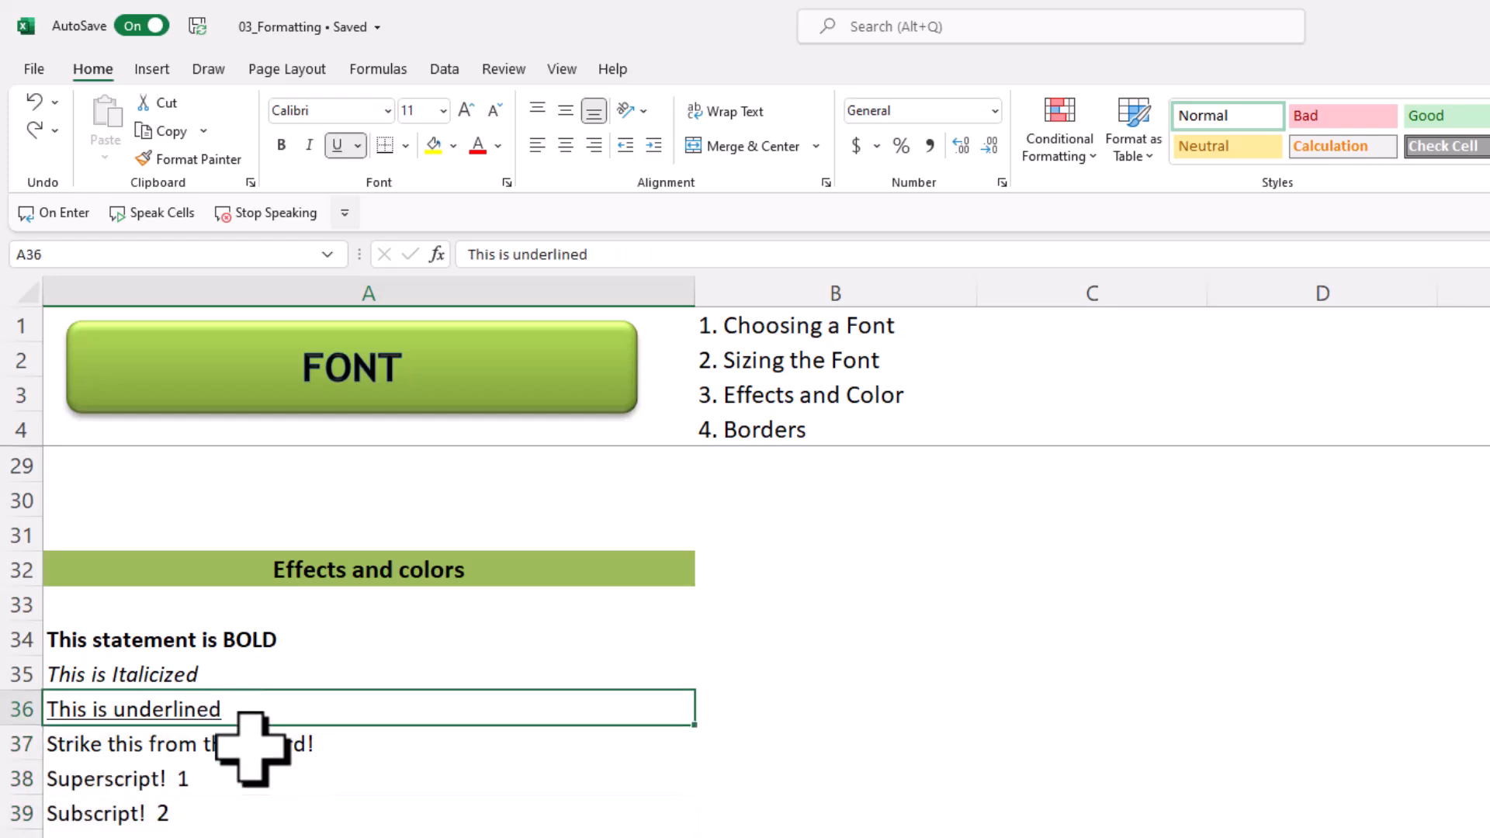
# Apply the Strikethrough effect to the text "Strike this from the record!" in cell A37
pyautogui.click(249, 745)
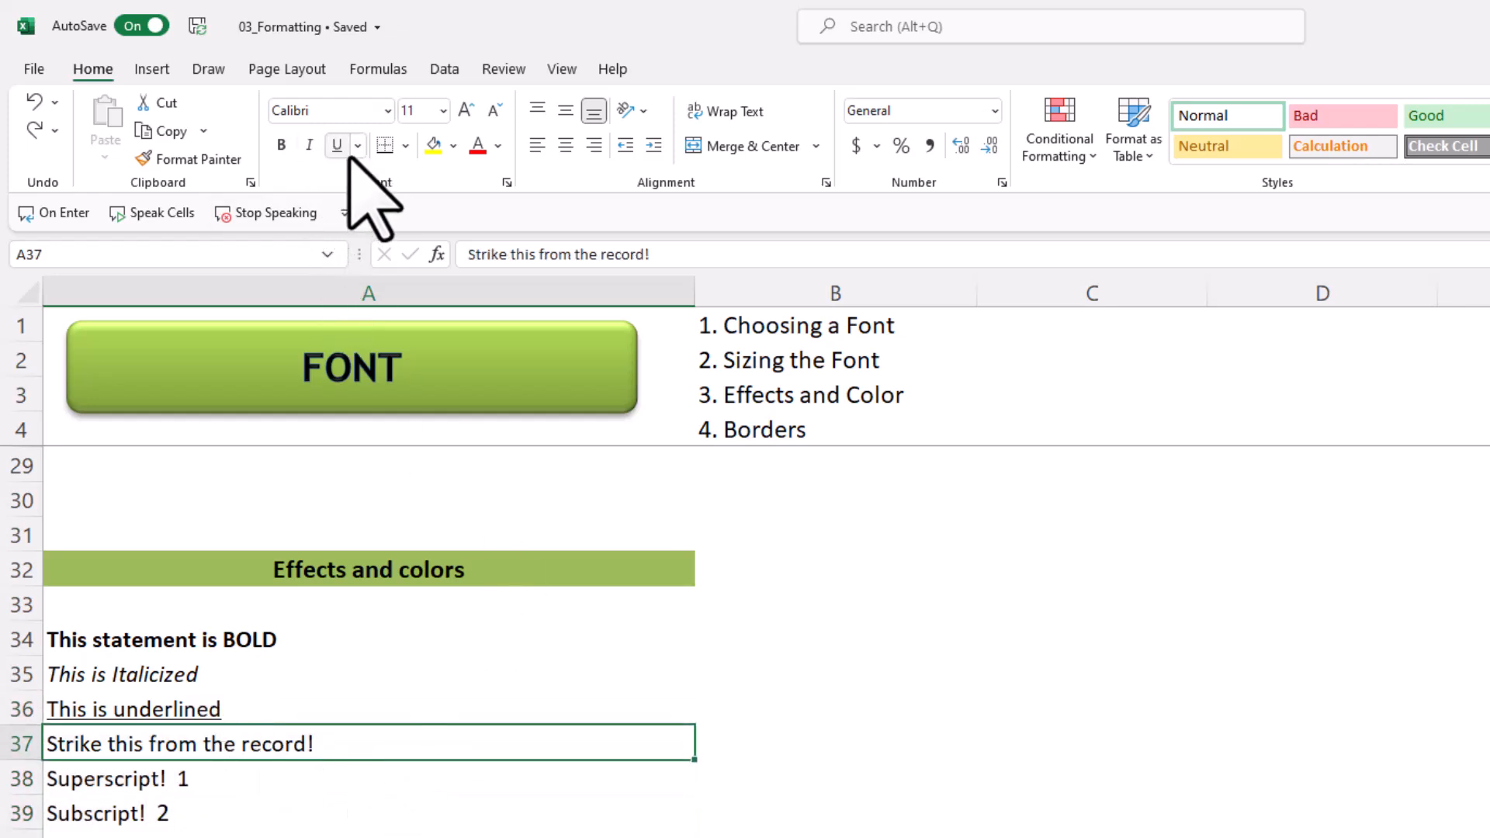
pyautogui.click(505, 183)
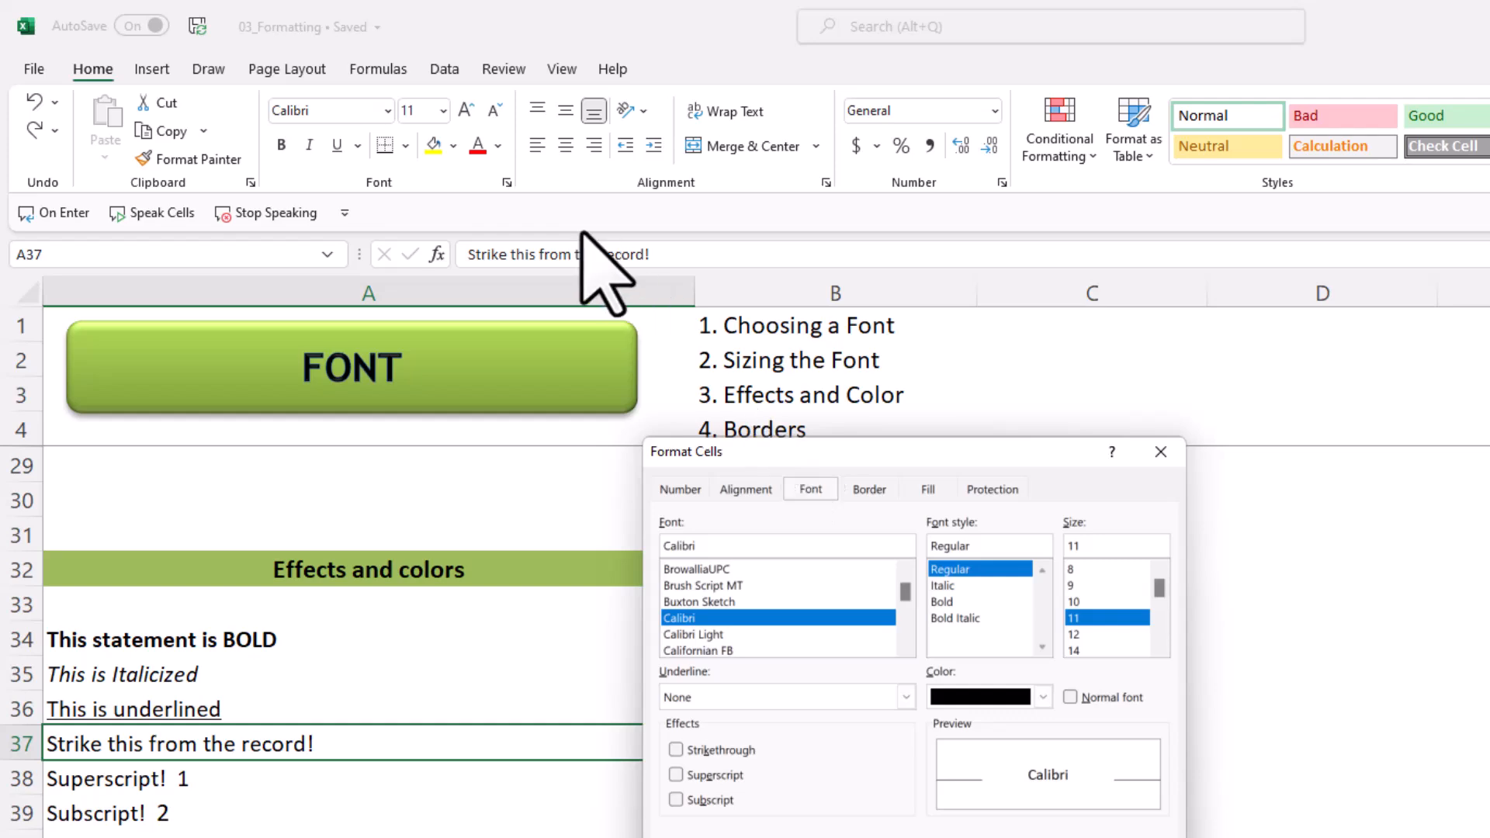
pyautogui.moveTo(776, 451); pyautogui.dragTo(621, 469)
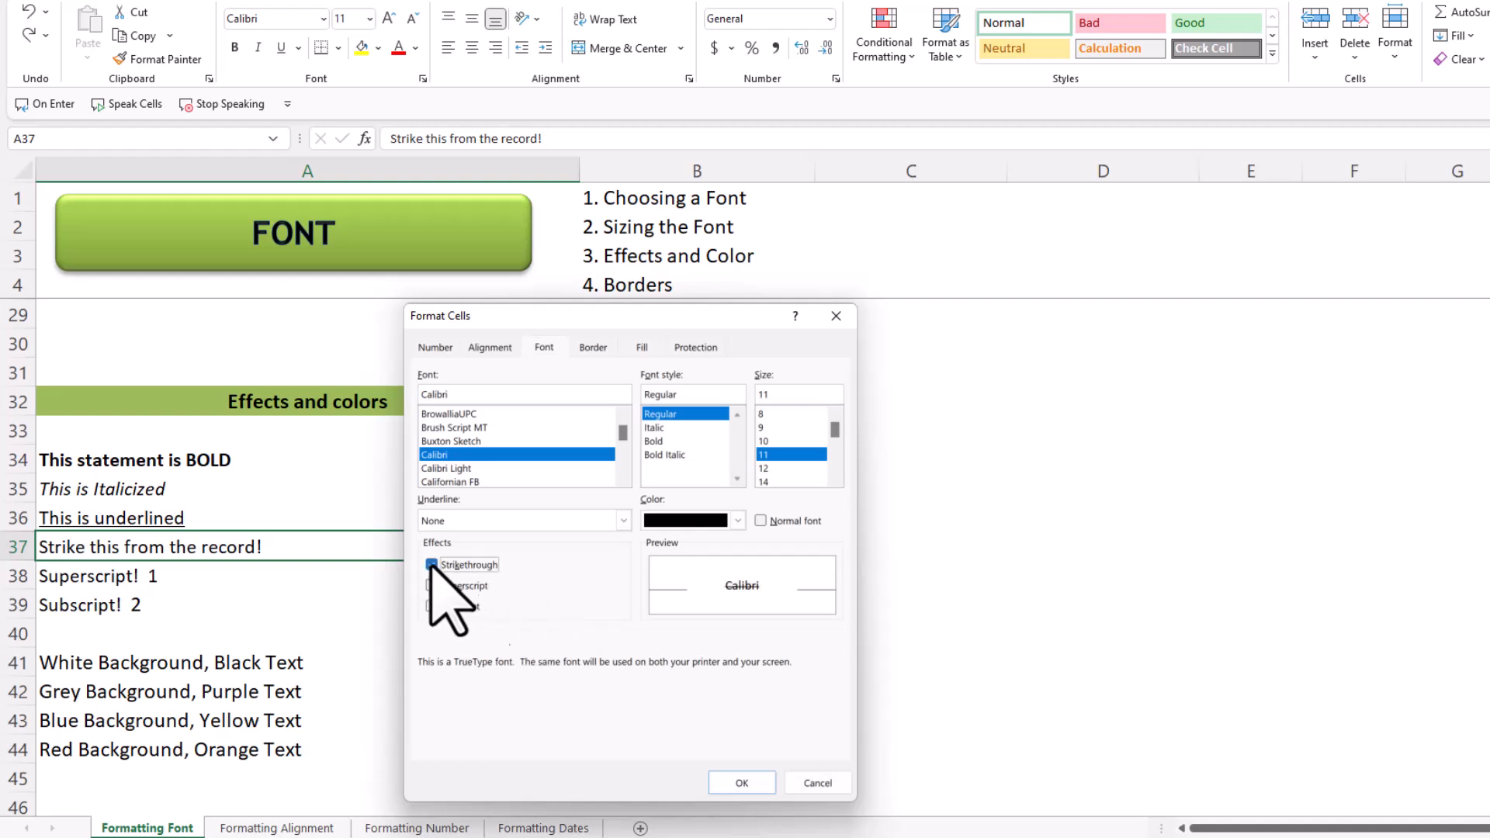
pyautogui.click(743, 783)
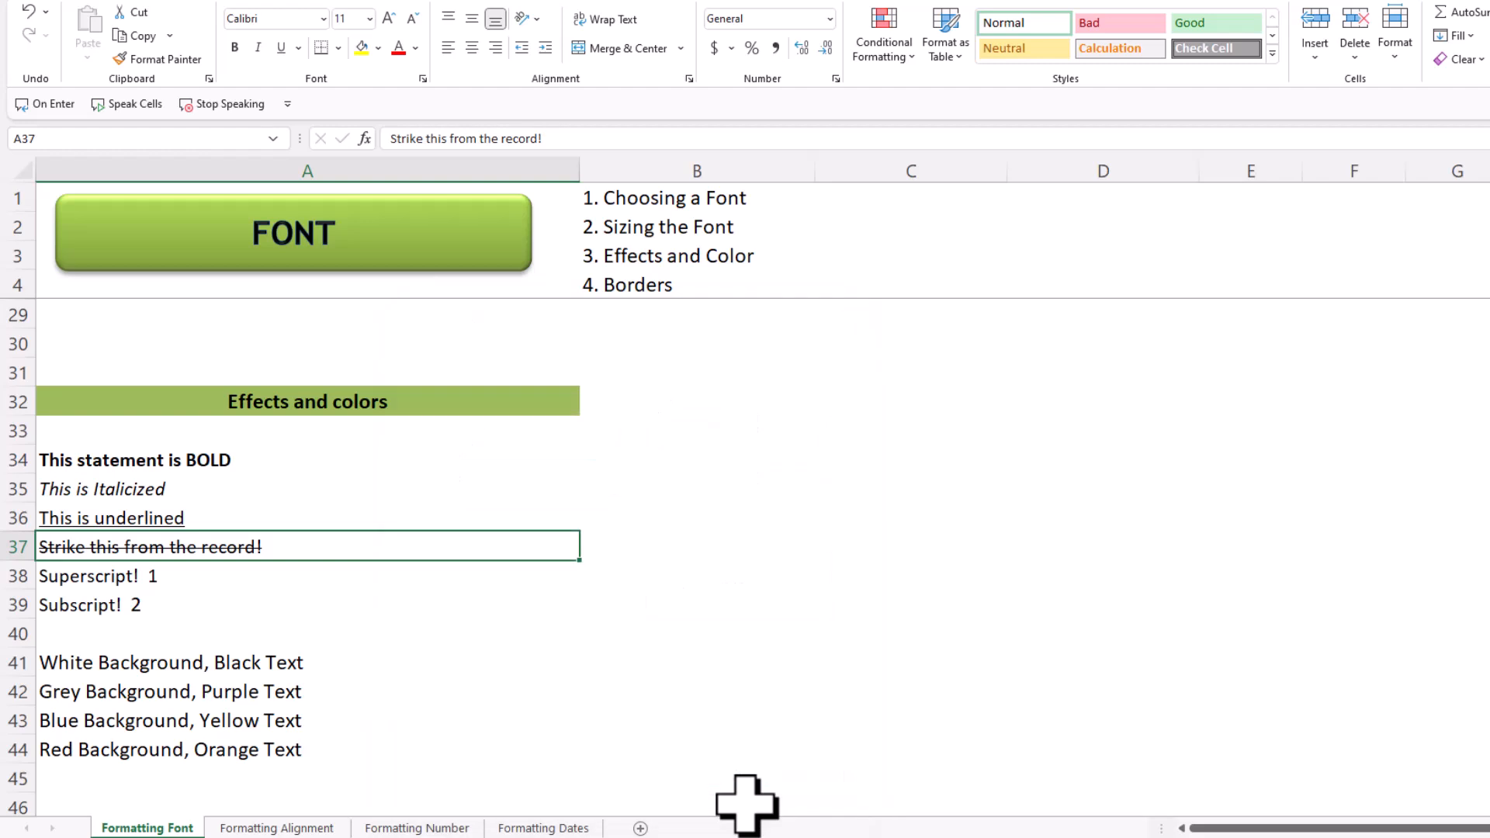
# Try to apply the Superscript effect to the whole of cell A38
pyautogui.click(189, 576)
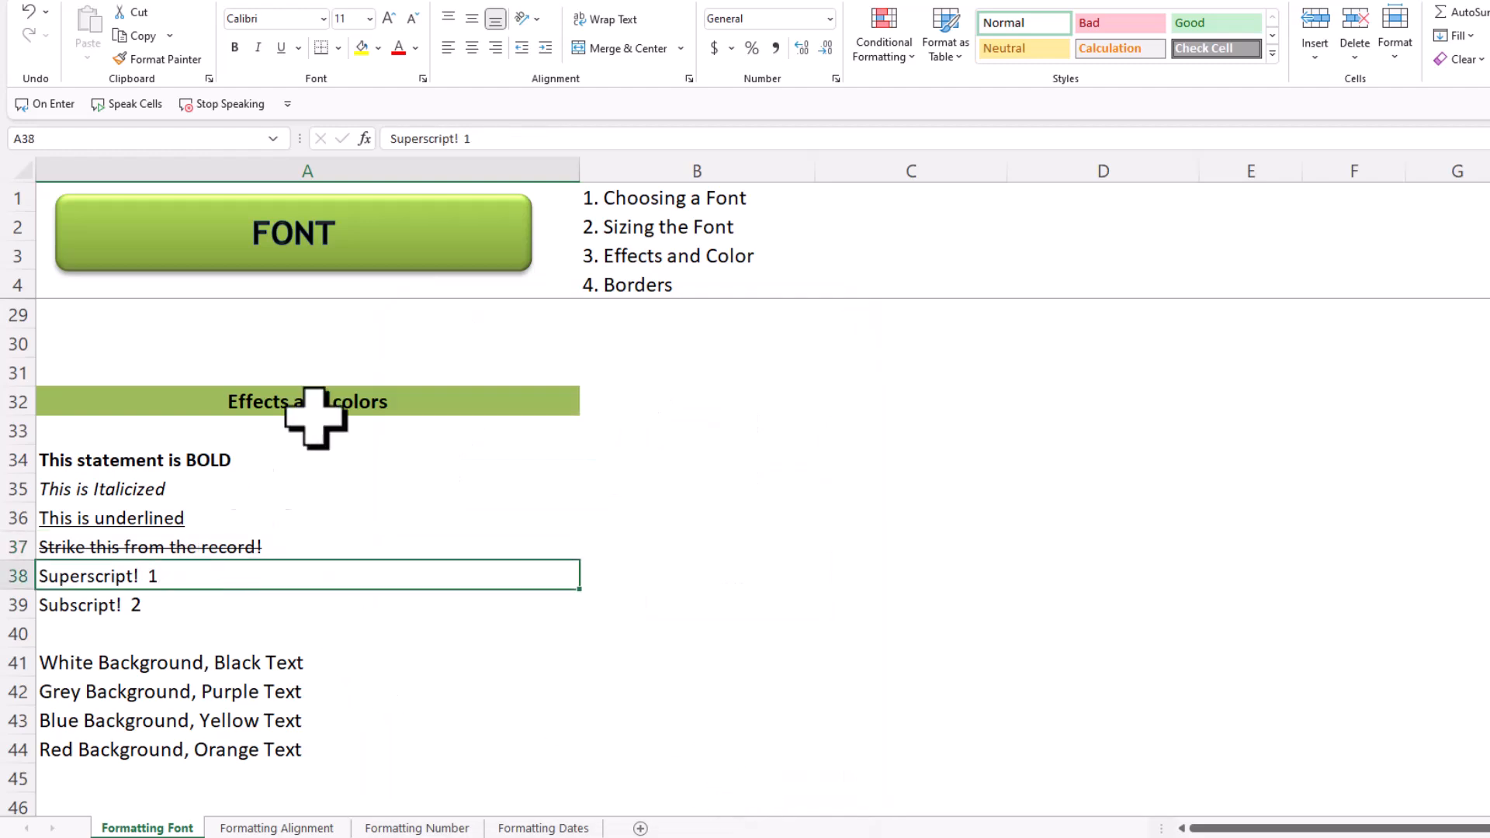
pyautogui.click(422, 78)
pyautogui.click(463, 588)
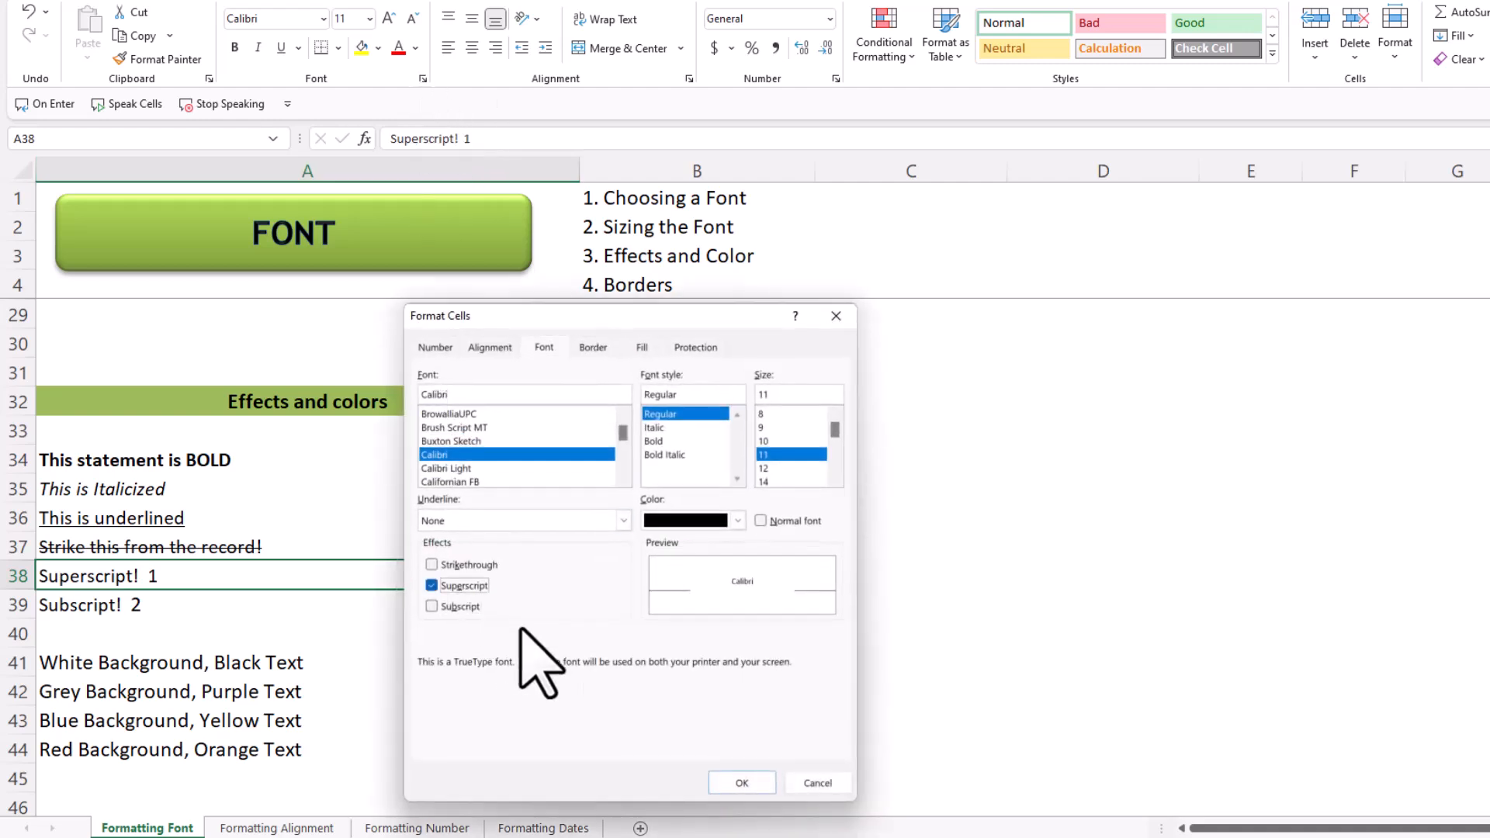
pyautogui.click(725, 782)
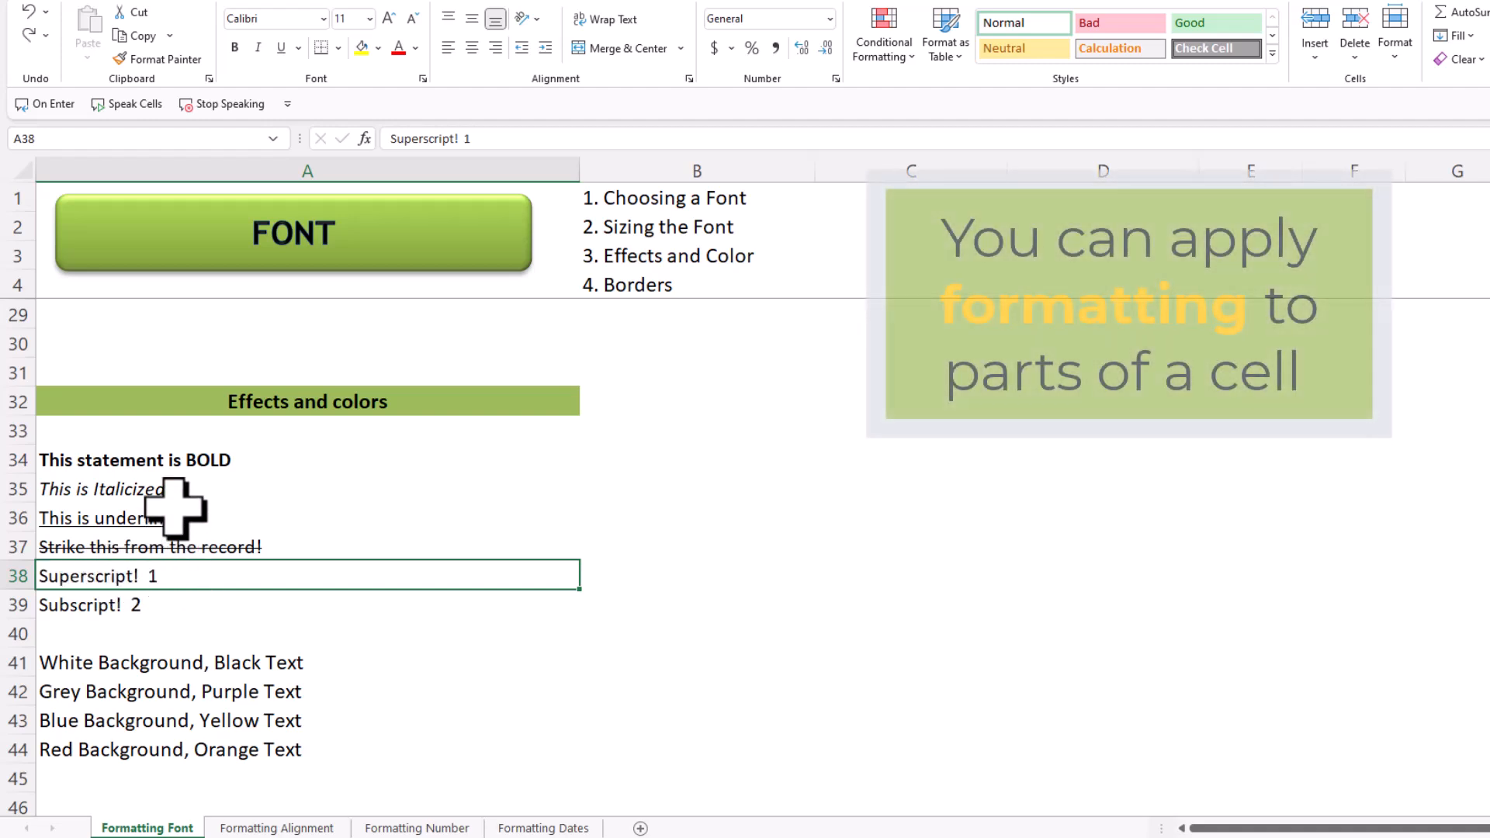
# Apply the Superscript effect to only the trailing 1 within the text of cell A38
pyautogui.doubleClick(162, 575)
pyautogui.moveTo(147, 578); pyautogui.dragTo(204, 586)
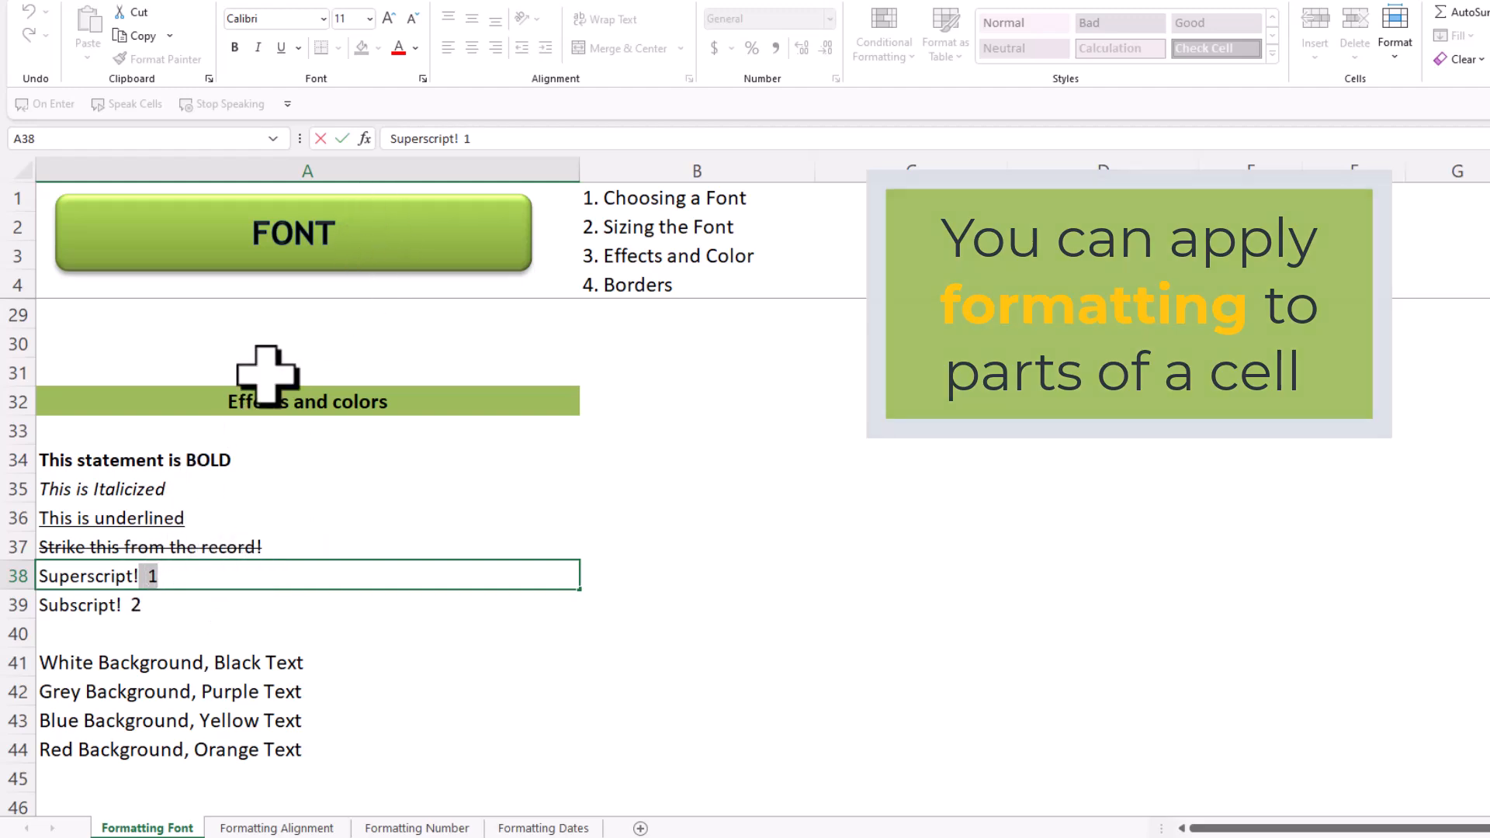
pyautogui.click(422, 78)
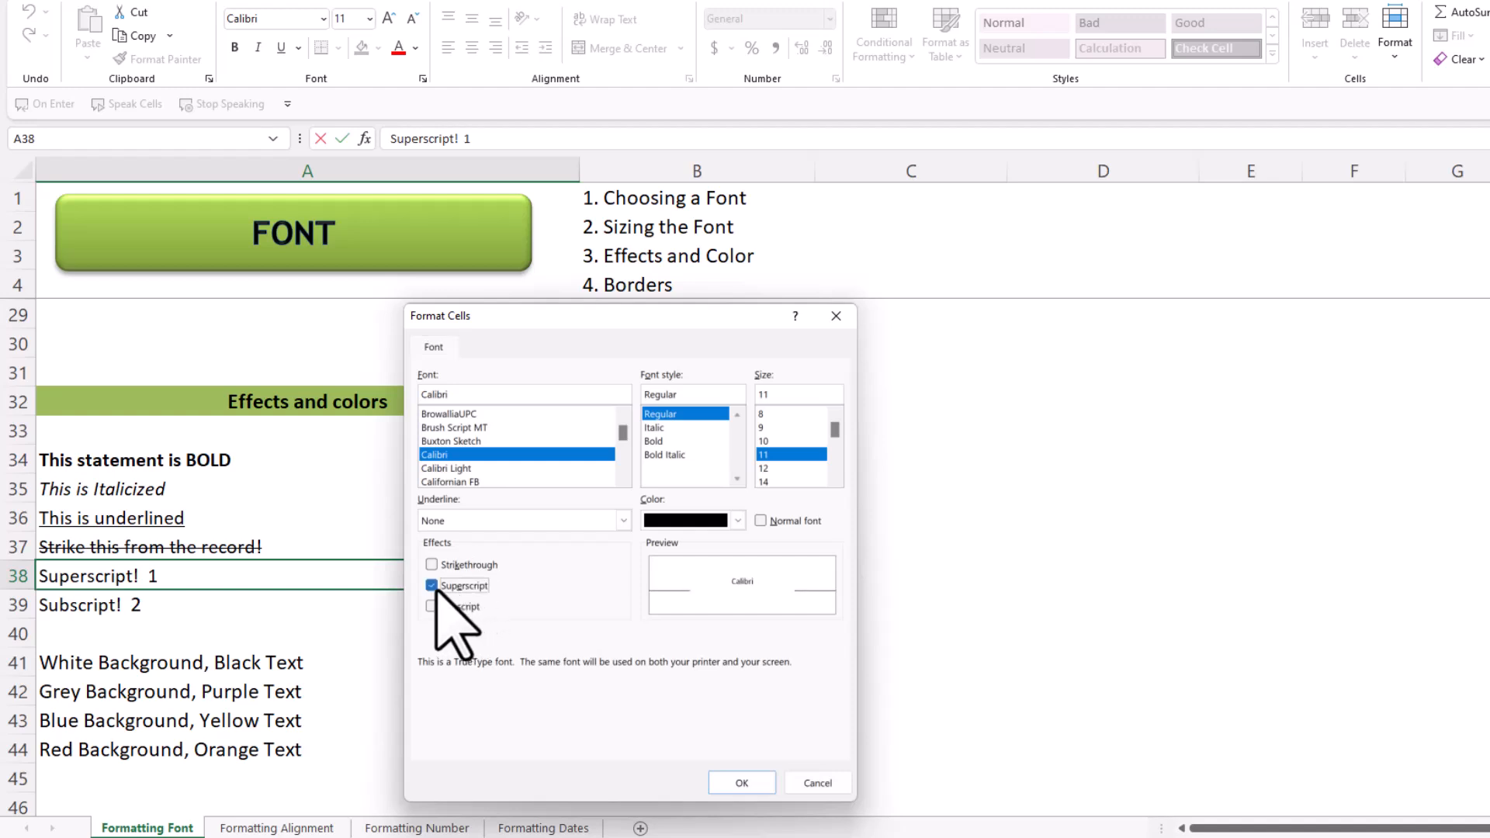
pyautogui.click(723, 784)
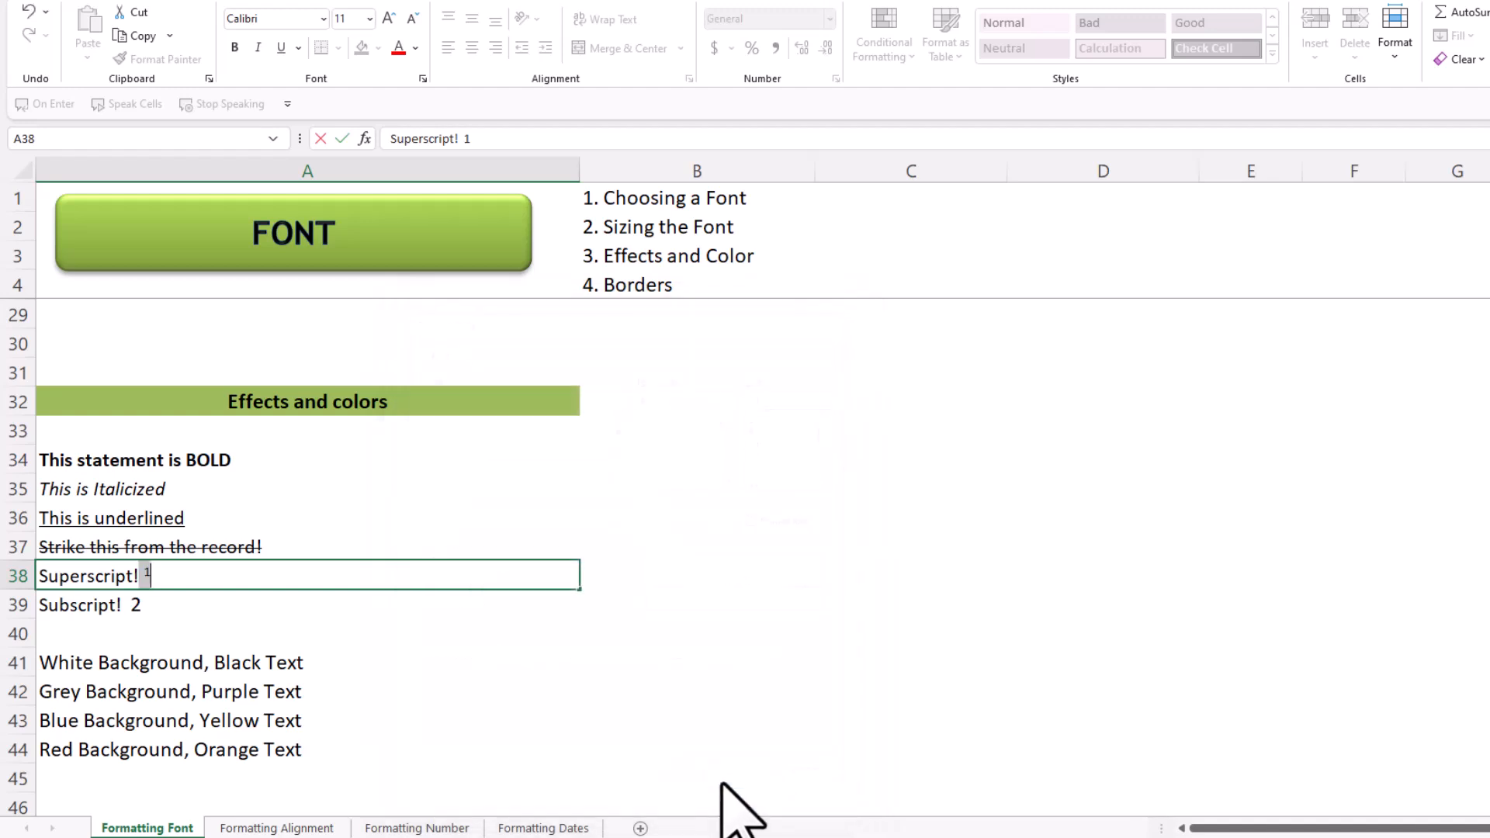
# Apply the Subscript effect to only the 2 at the end of the text in cell A39
pyautogui.click(113, 609)
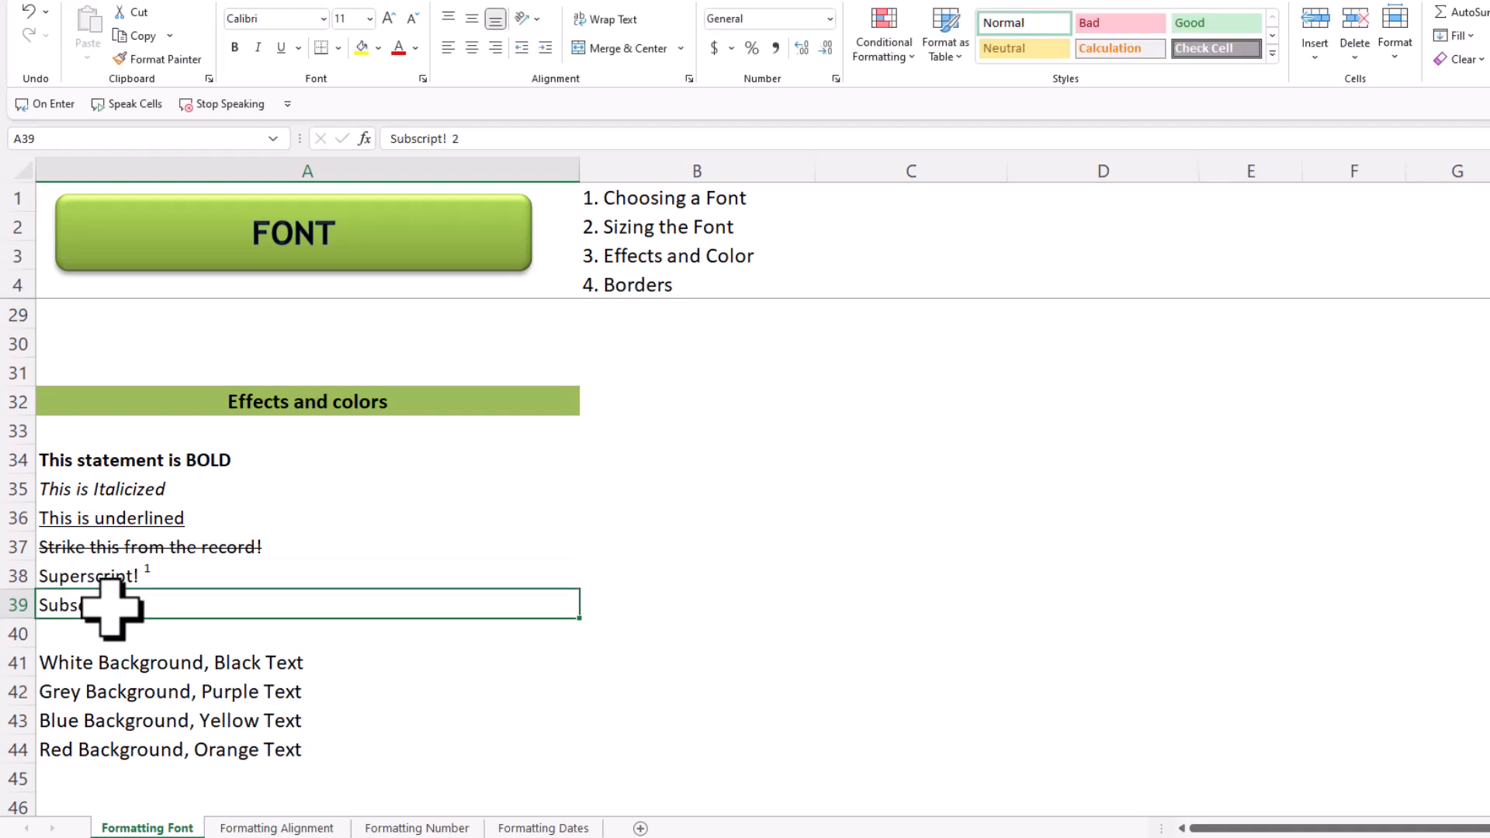
pyautogui.doubleClick(143, 609)
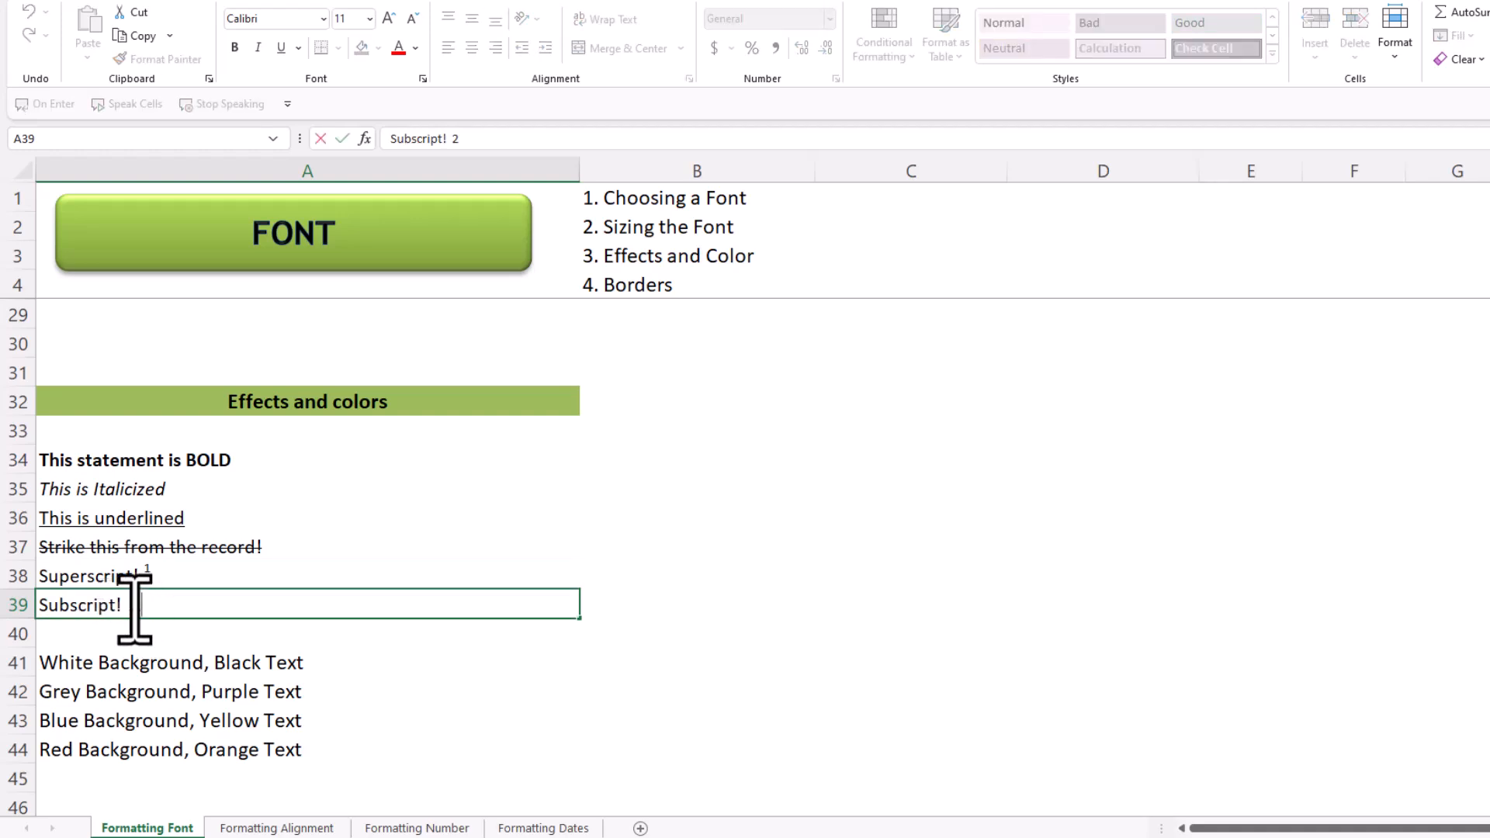
pyautogui.doubleClick(137, 607)
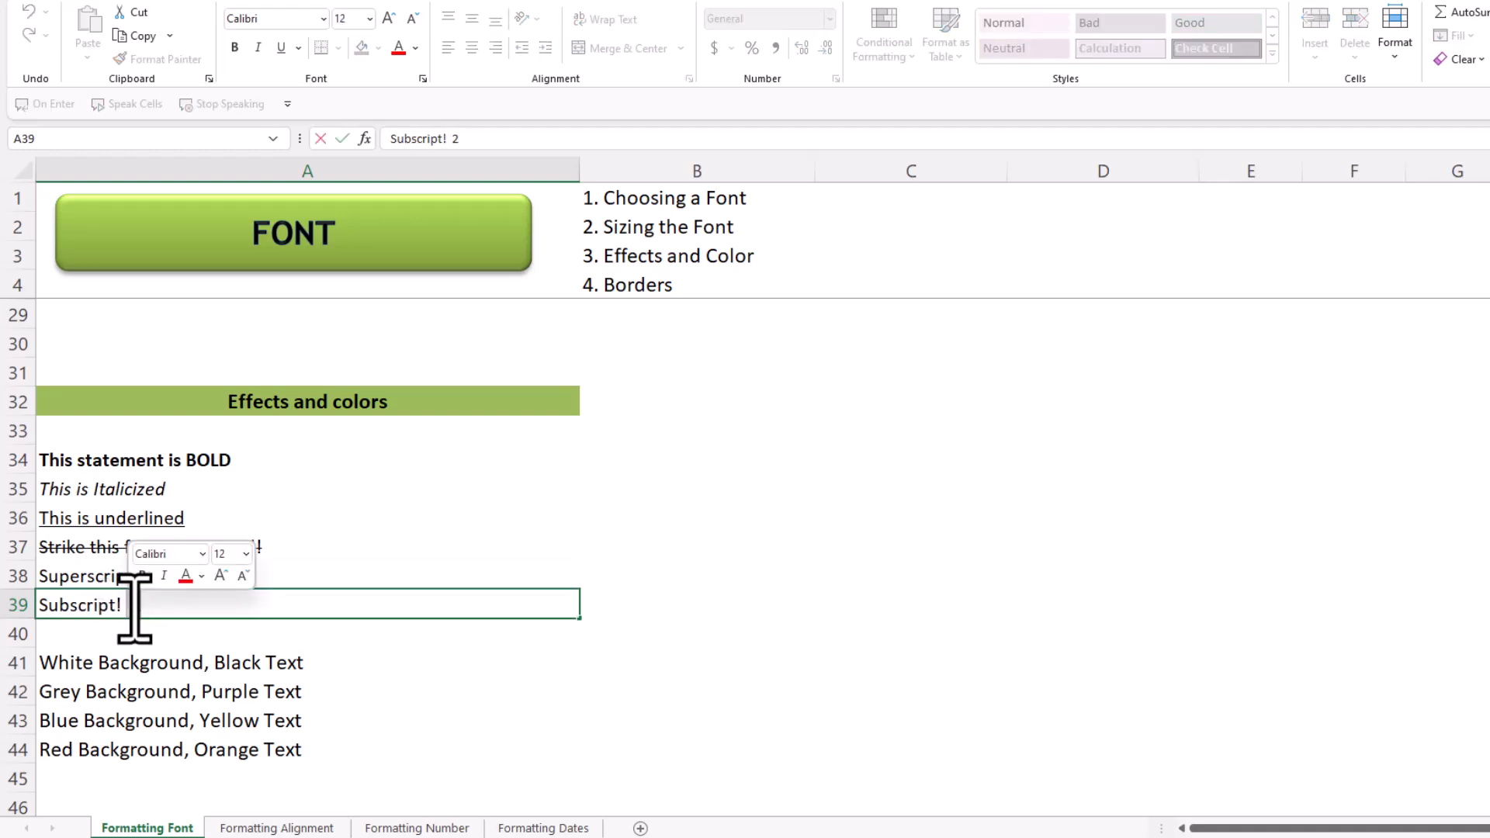
pyautogui.click(423, 79)
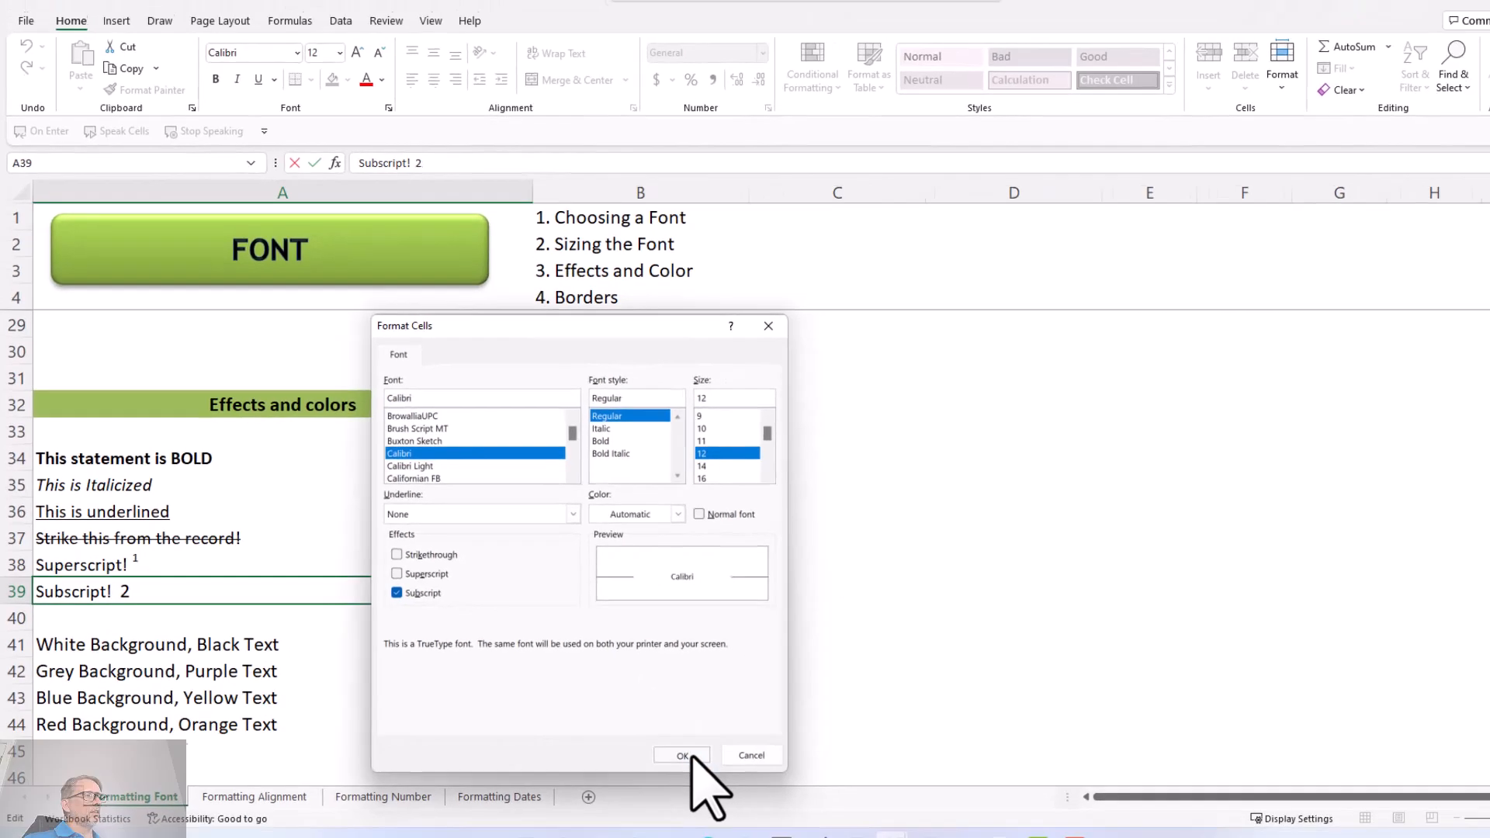
pyautogui.click(741, 783)
pyautogui.press('Return')
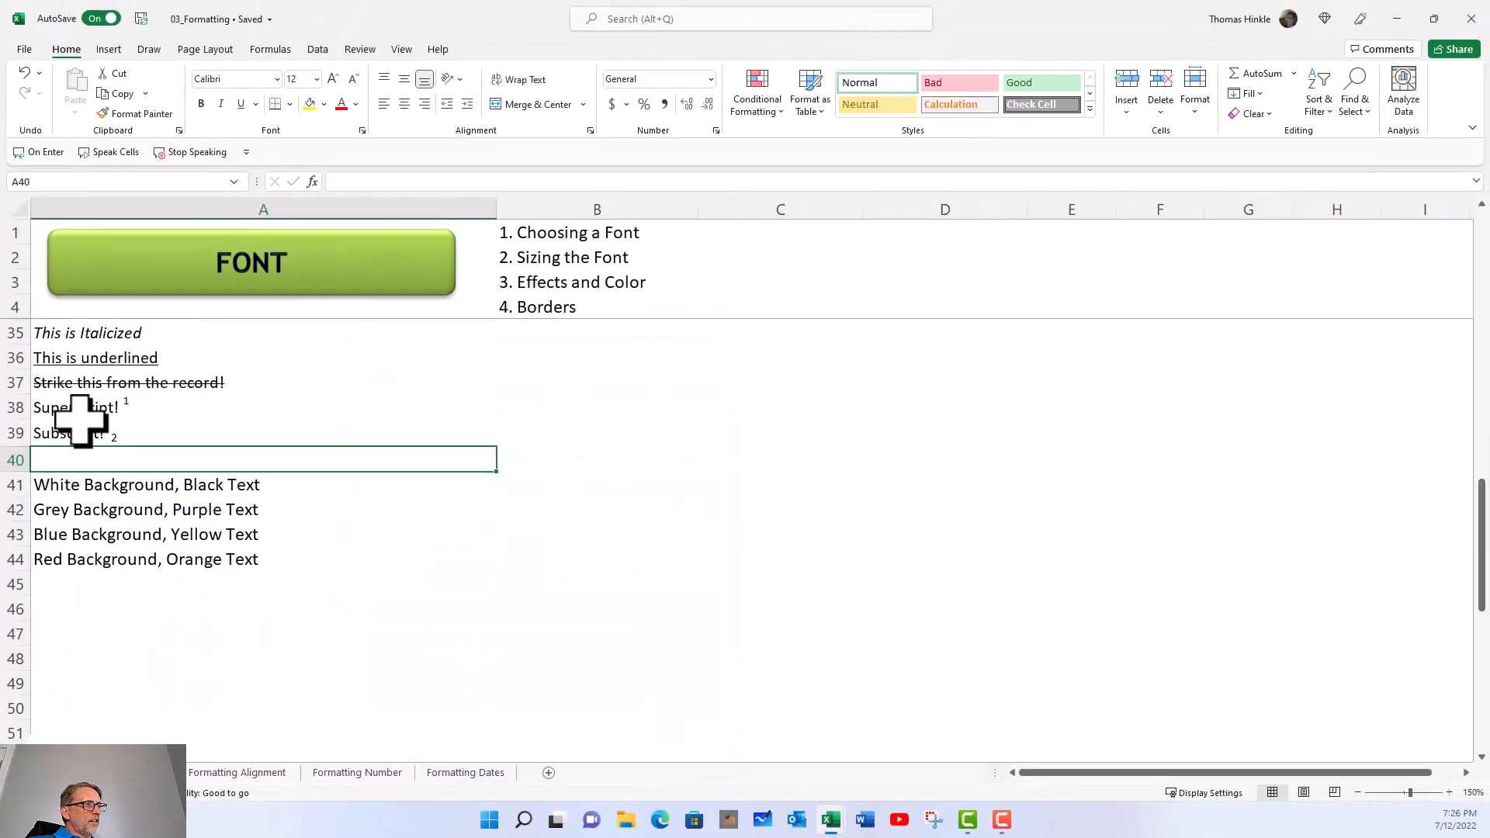
pyautogui.click(83, 485)
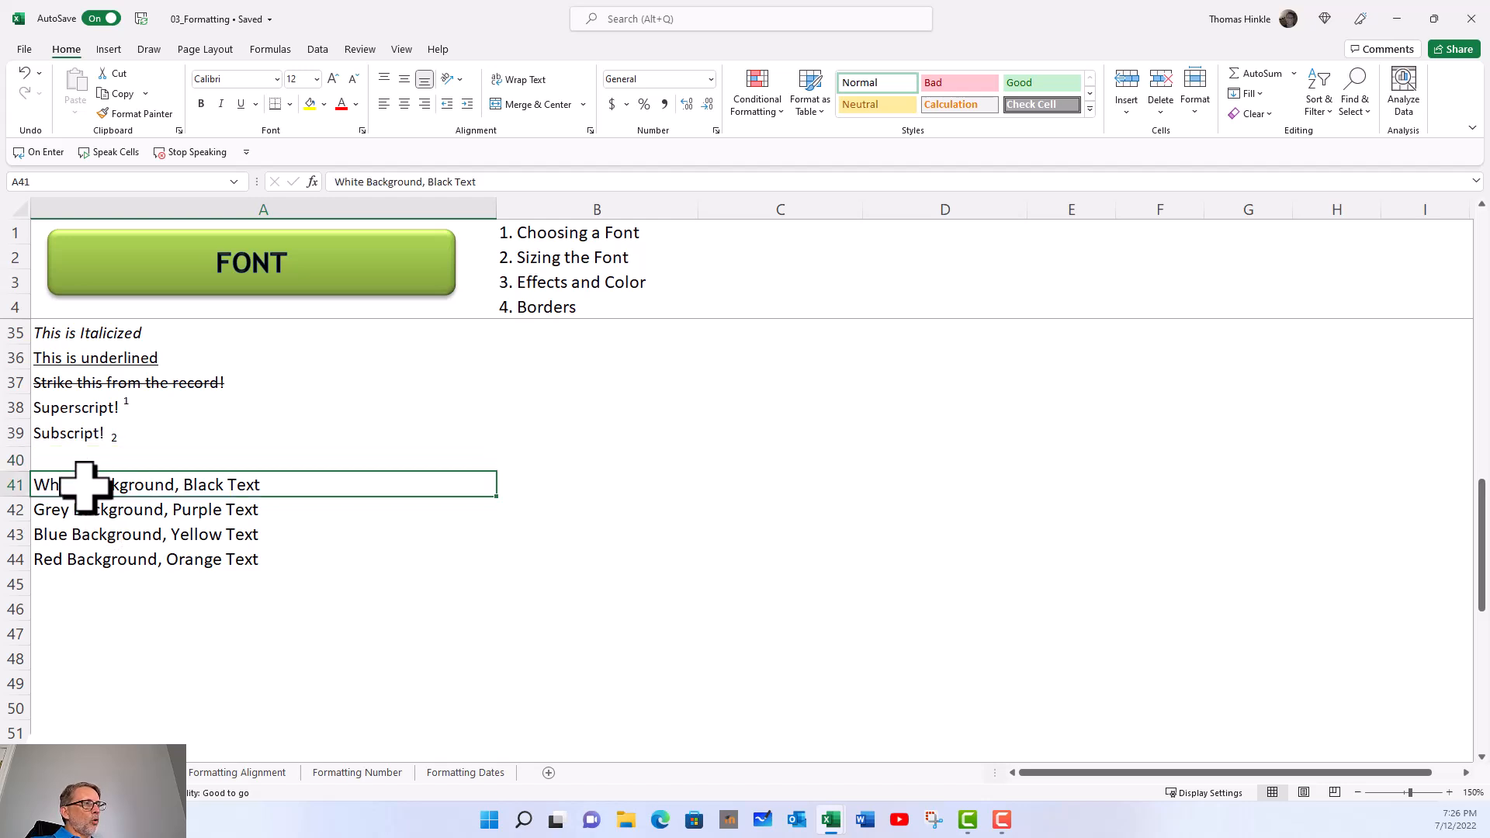
pyautogui.rightClick(85, 488)
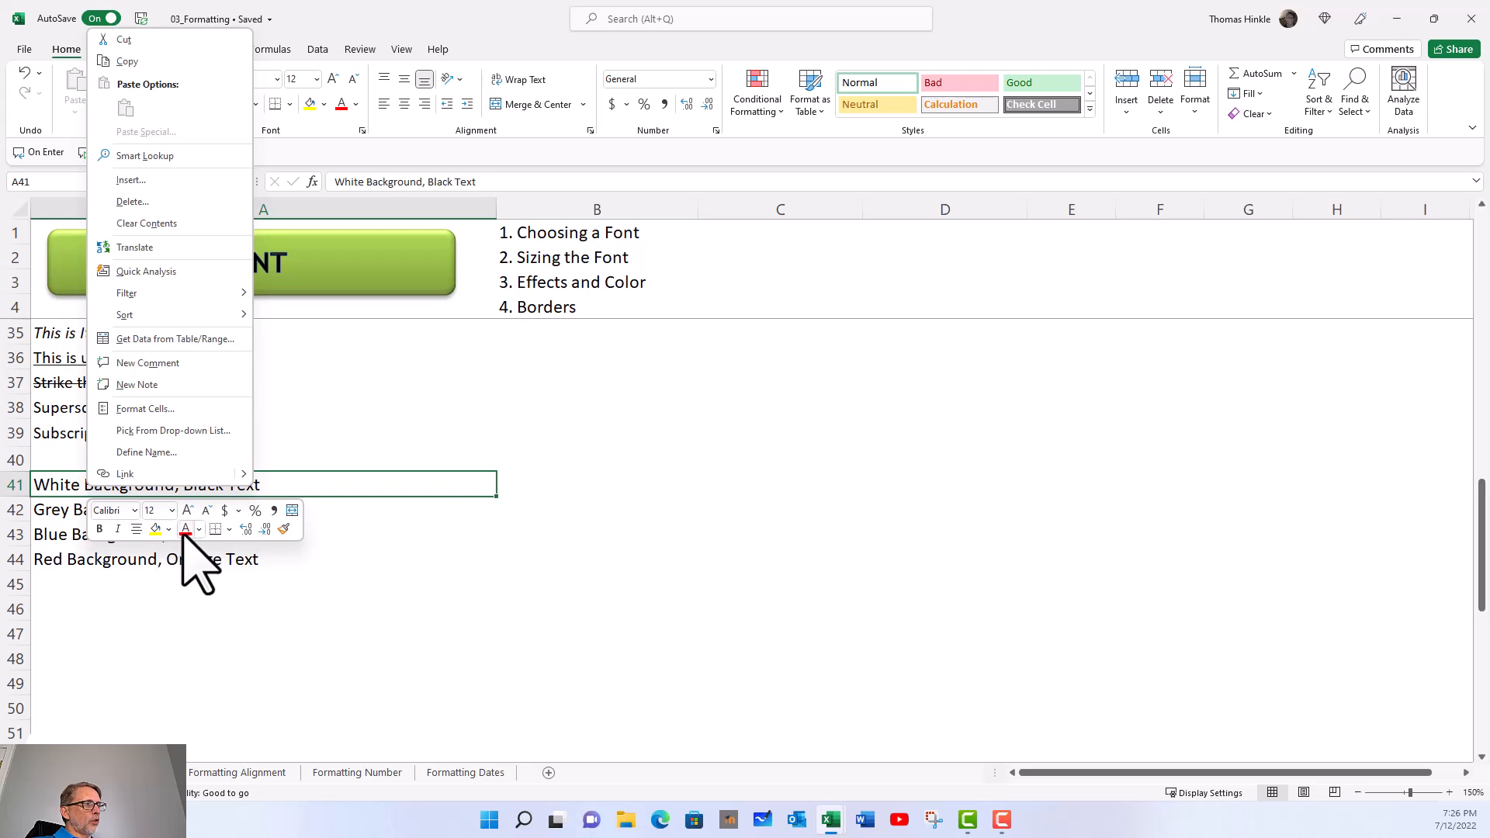
pyautogui.click(66, 487)
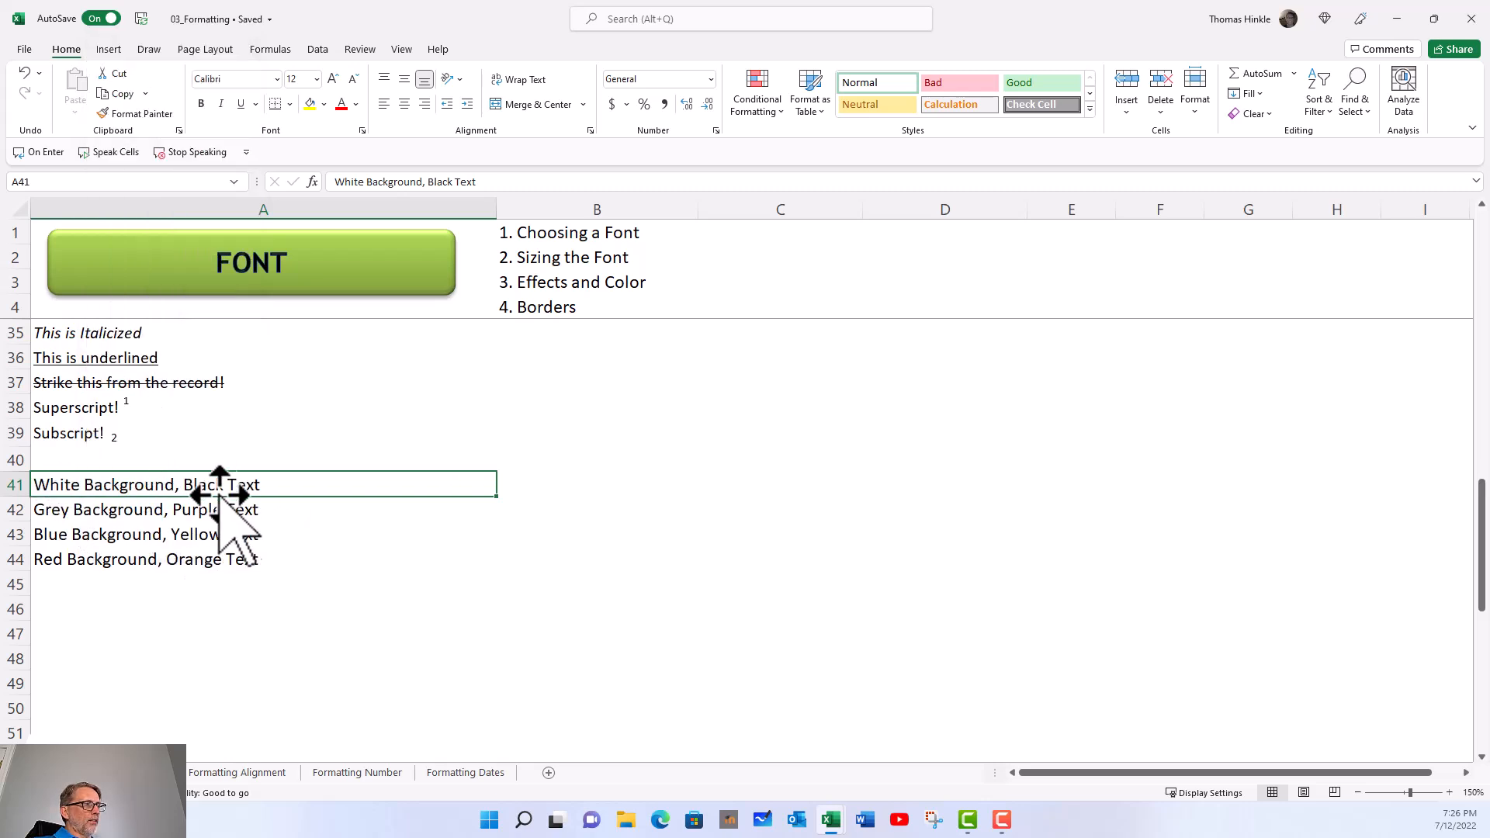
# Give cell A42 a light grey fill and purple text to match its description
pyautogui.click(165, 513)
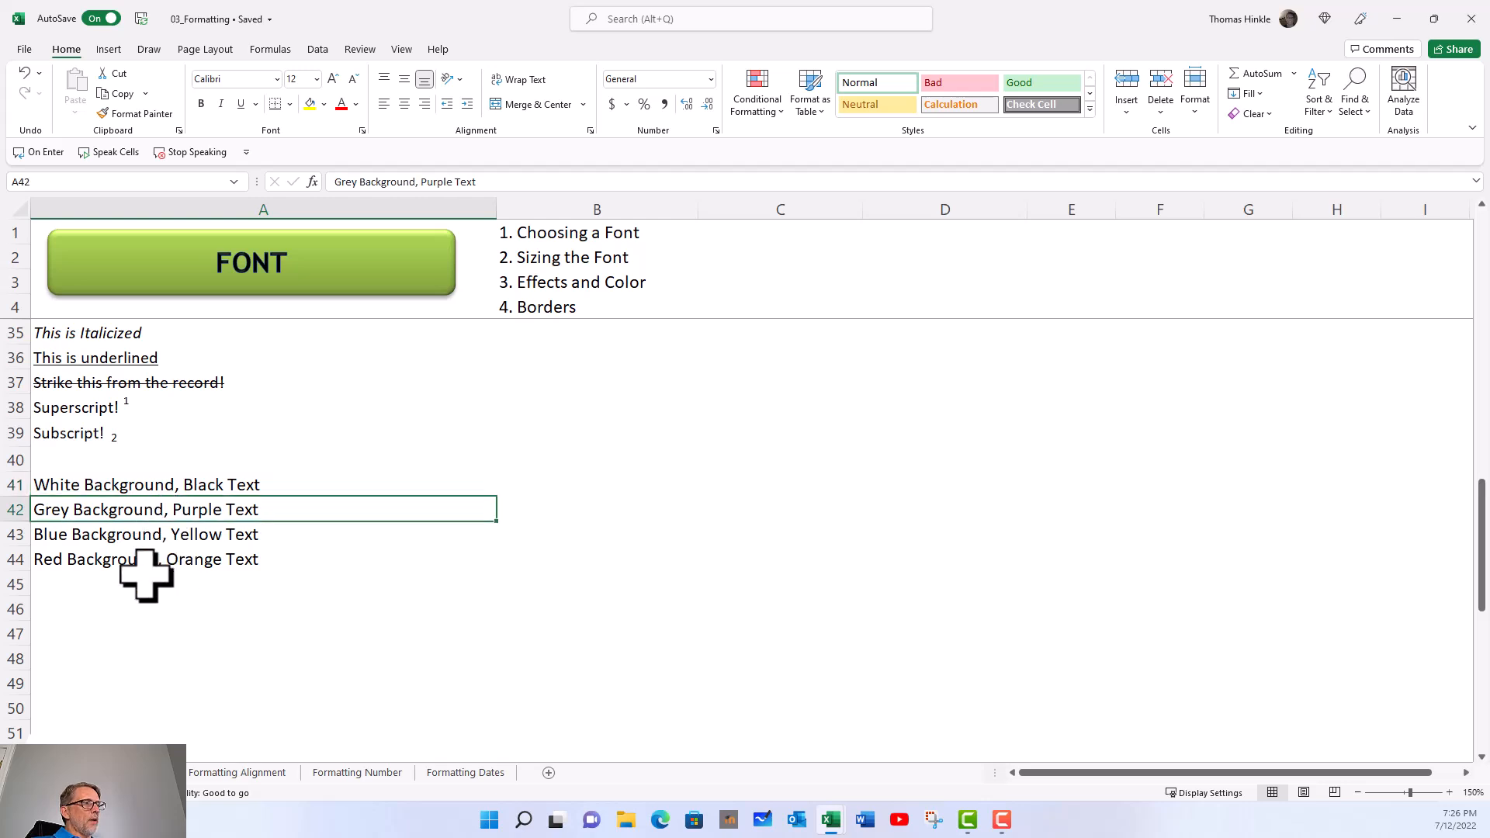
pyautogui.rightClick(138, 509)
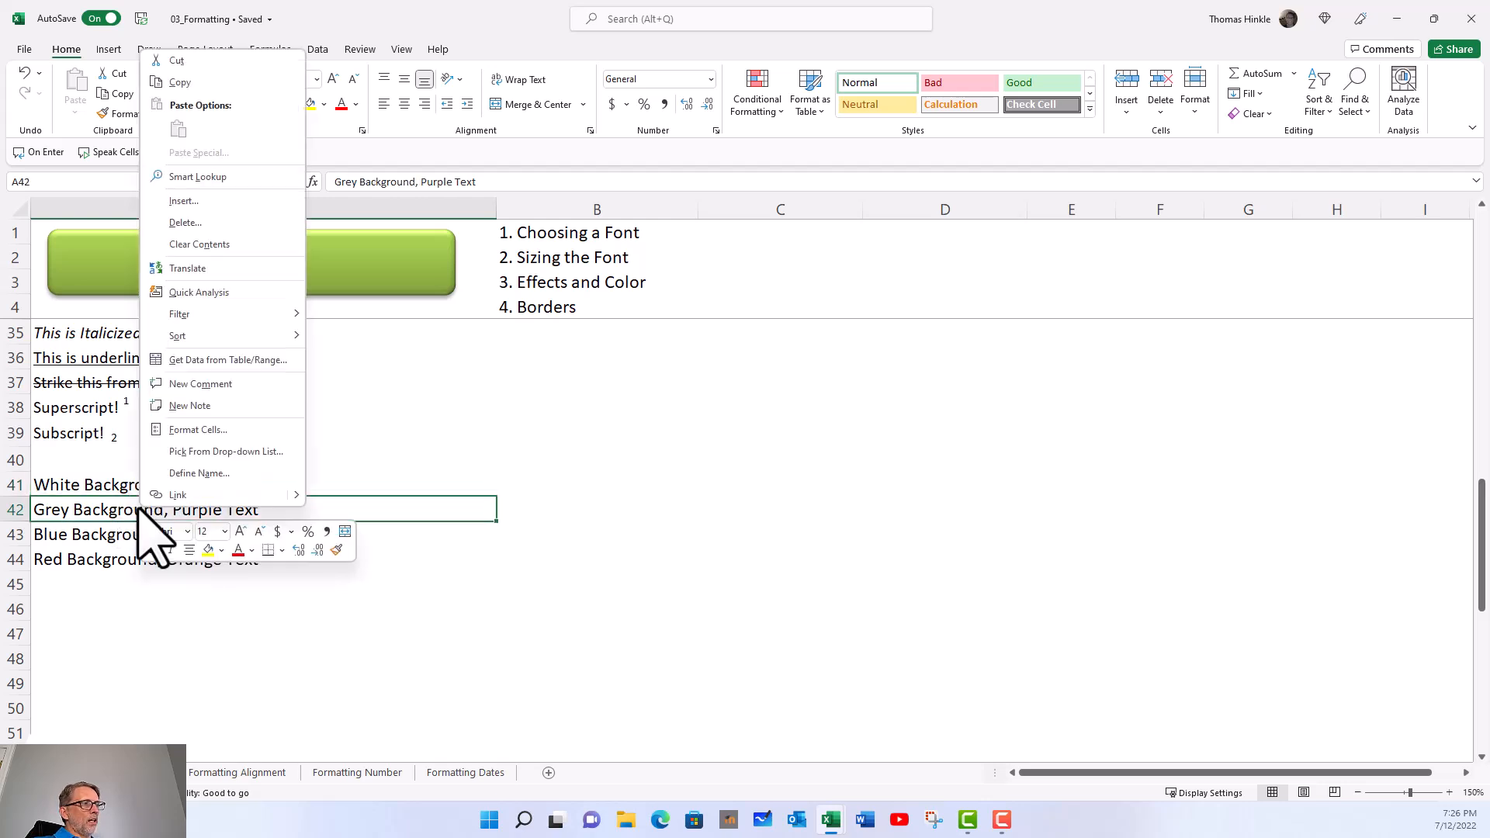
pyautogui.click(221, 550)
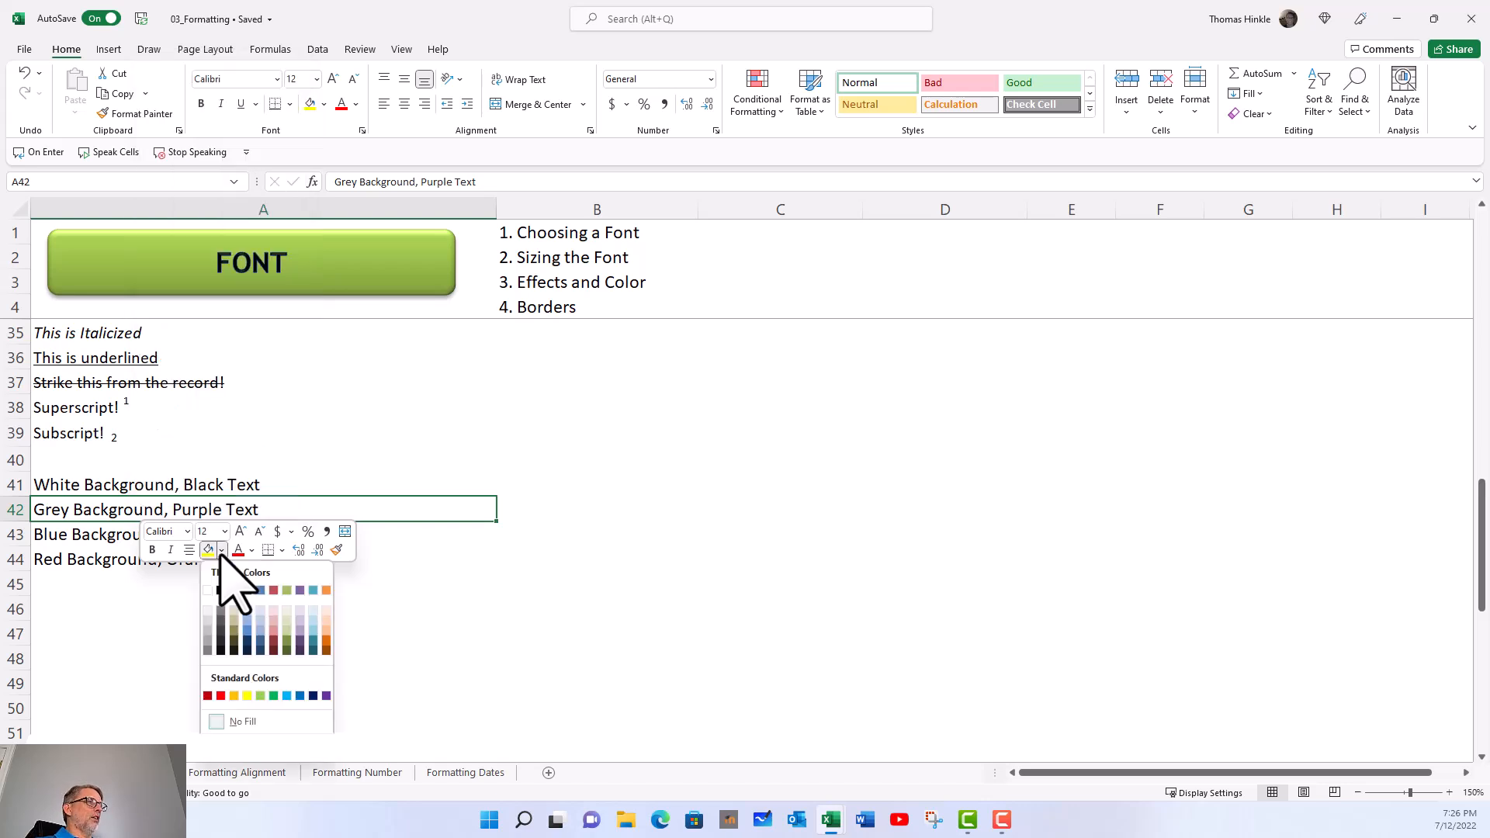
pyautogui.click(208, 620)
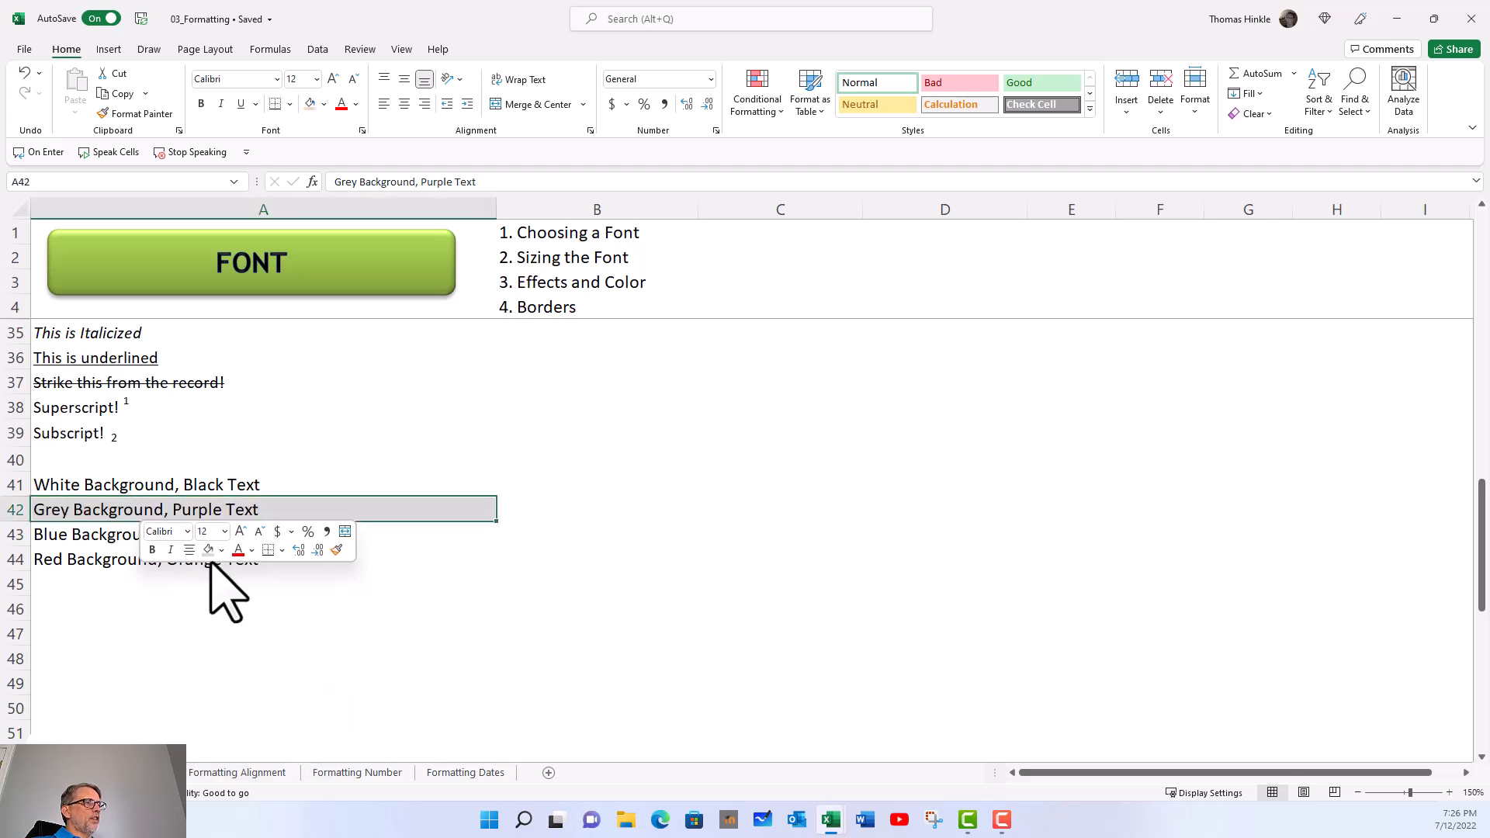
pyautogui.click(251, 550)
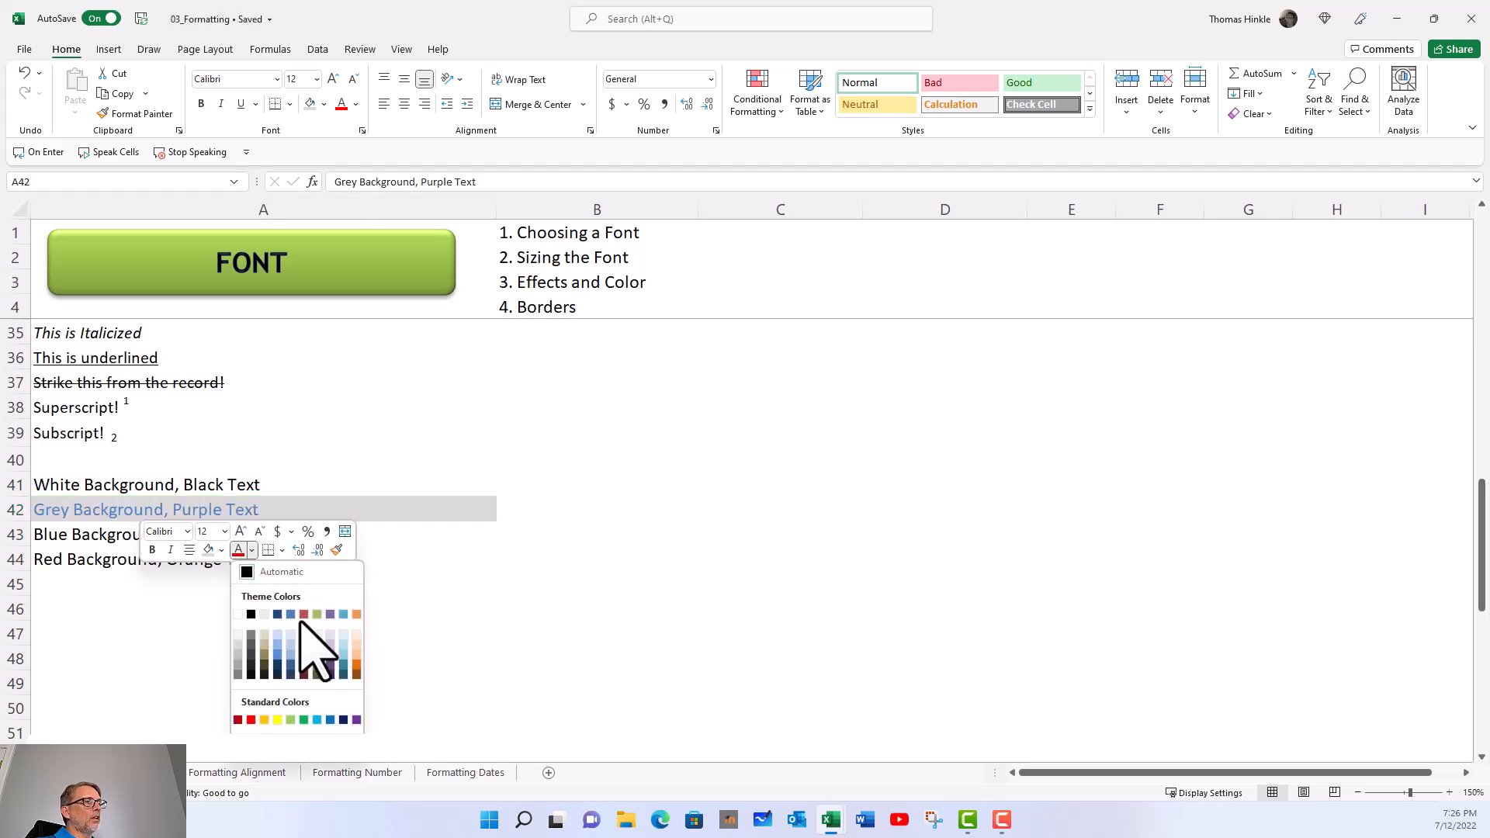
pyautogui.click(332, 615)
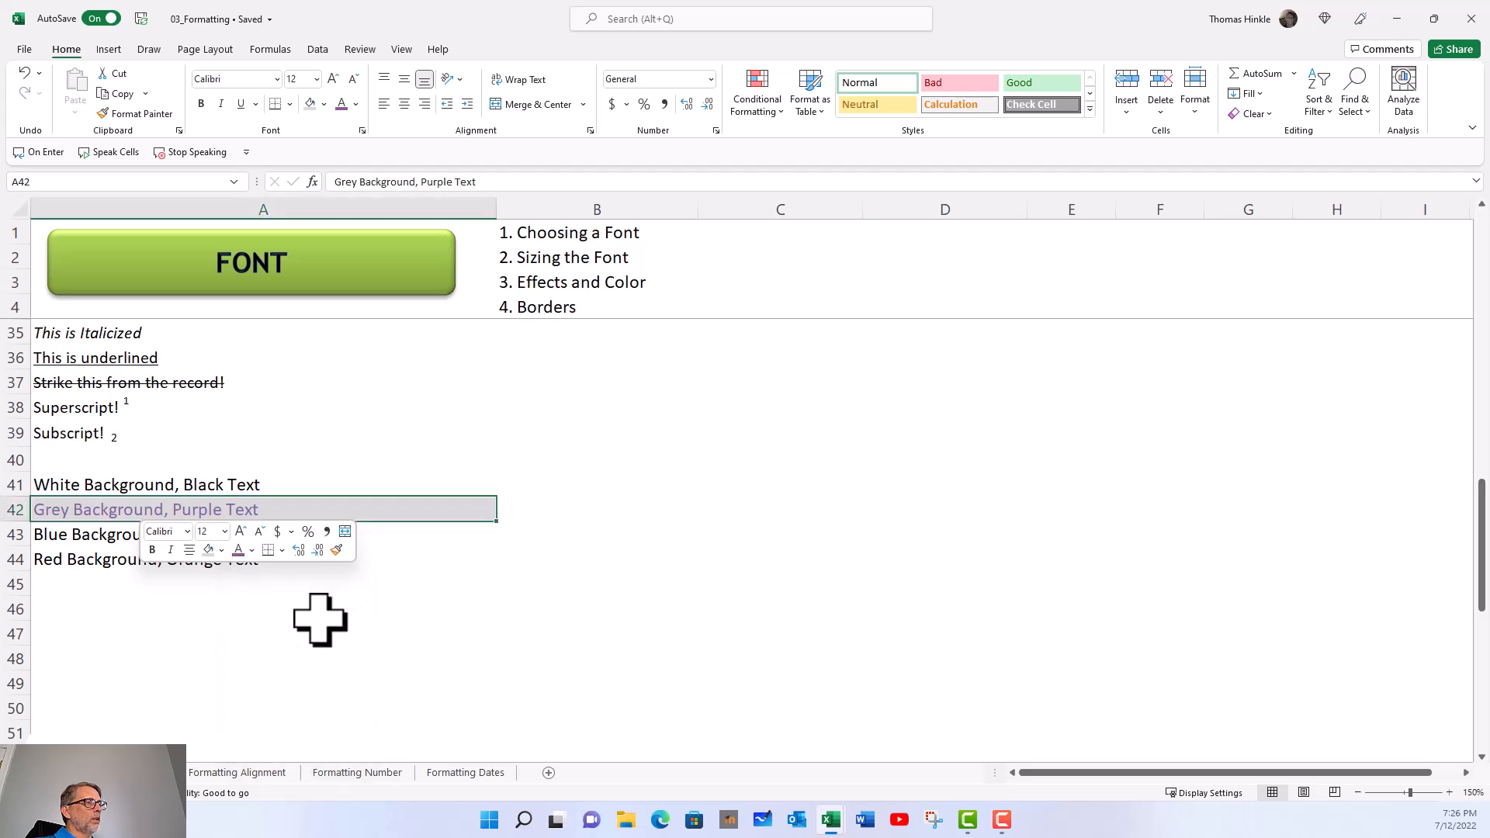
# Give cell A43 a medium blue theme fill and the standard yellow text color
pyautogui.click(123, 535)
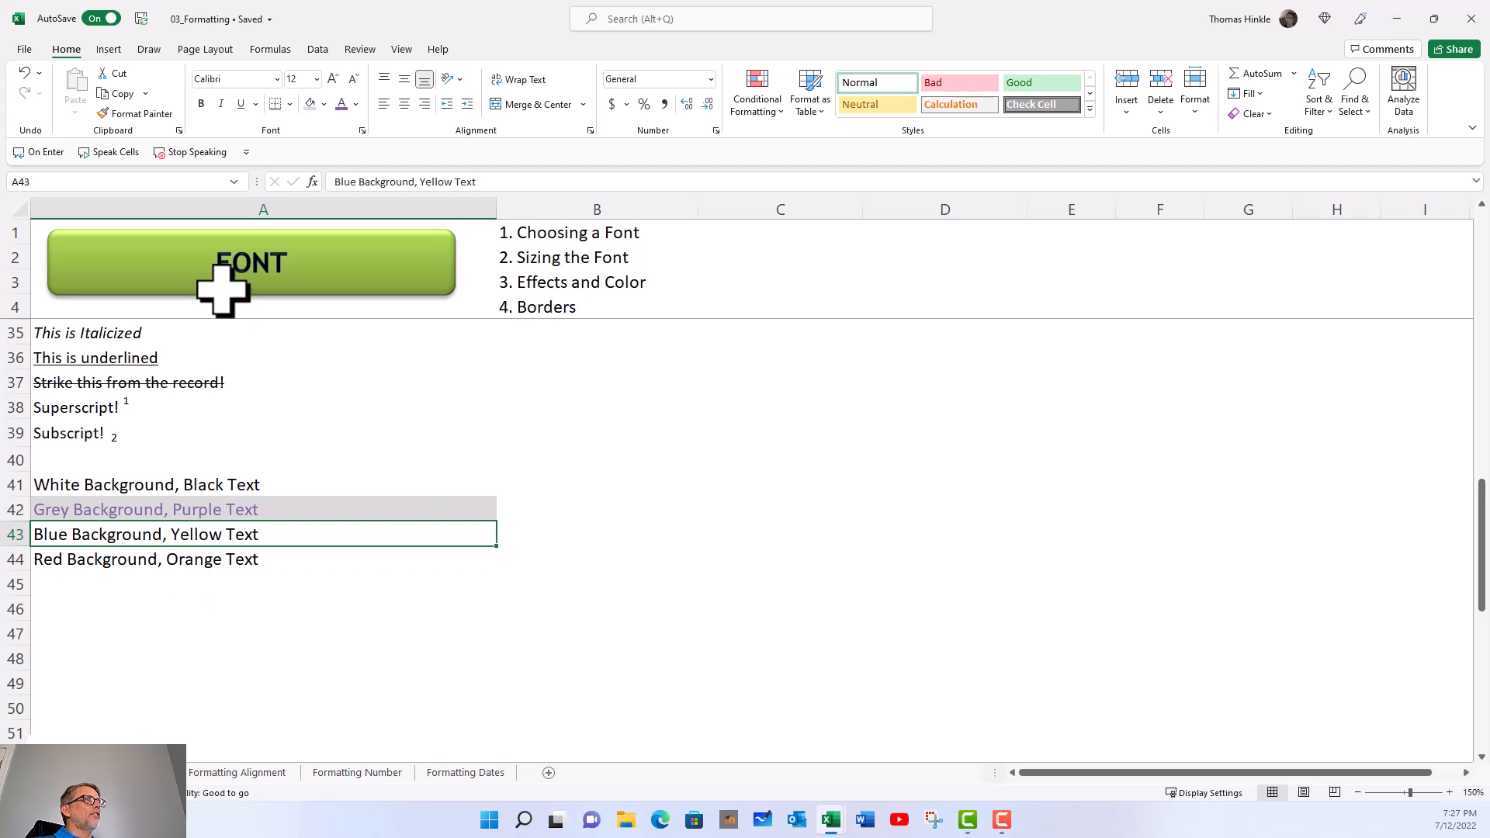
pyautogui.click(324, 105)
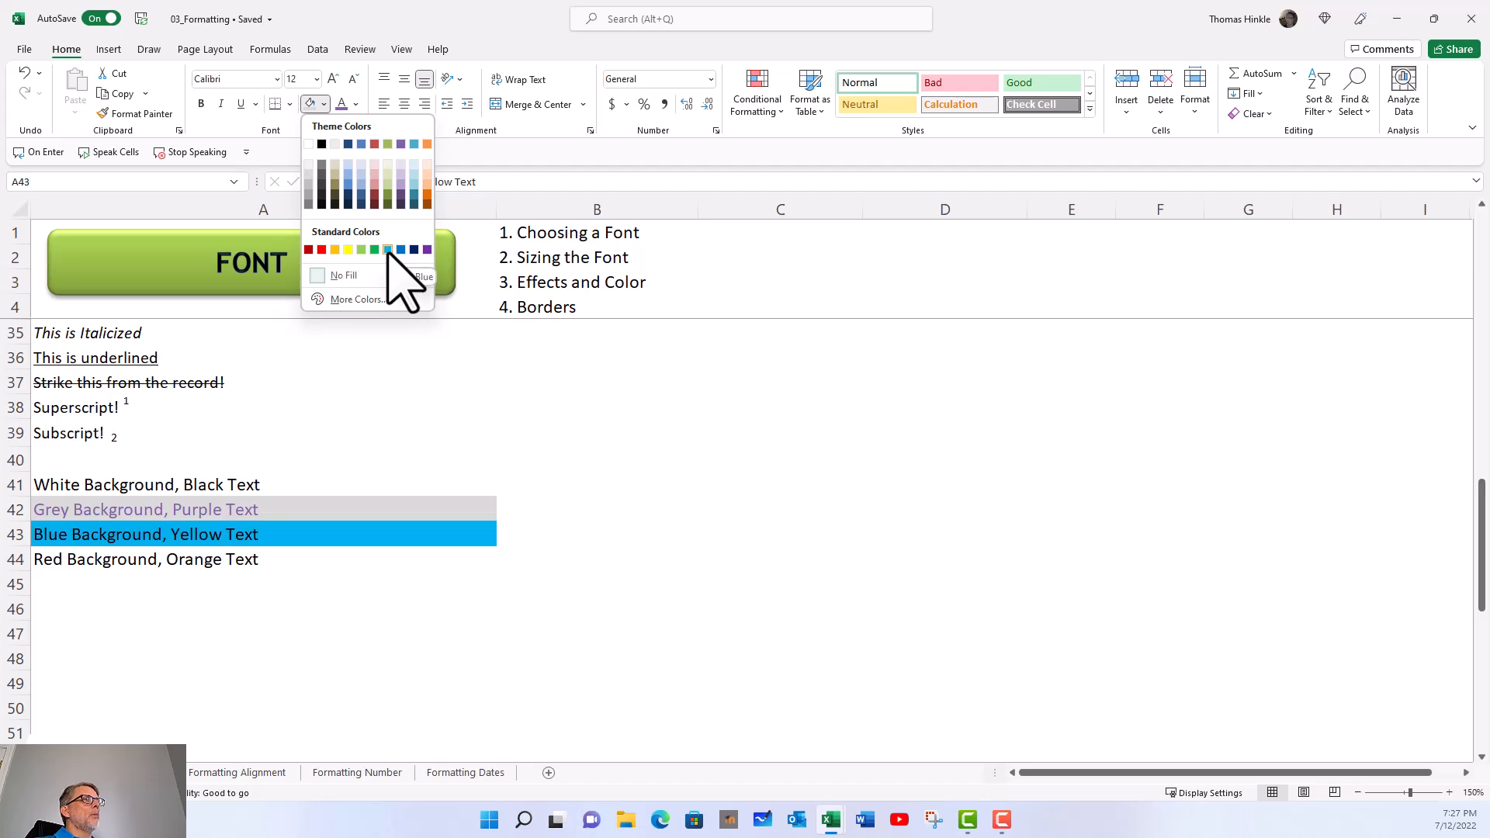
pyautogui.click(349, 184)
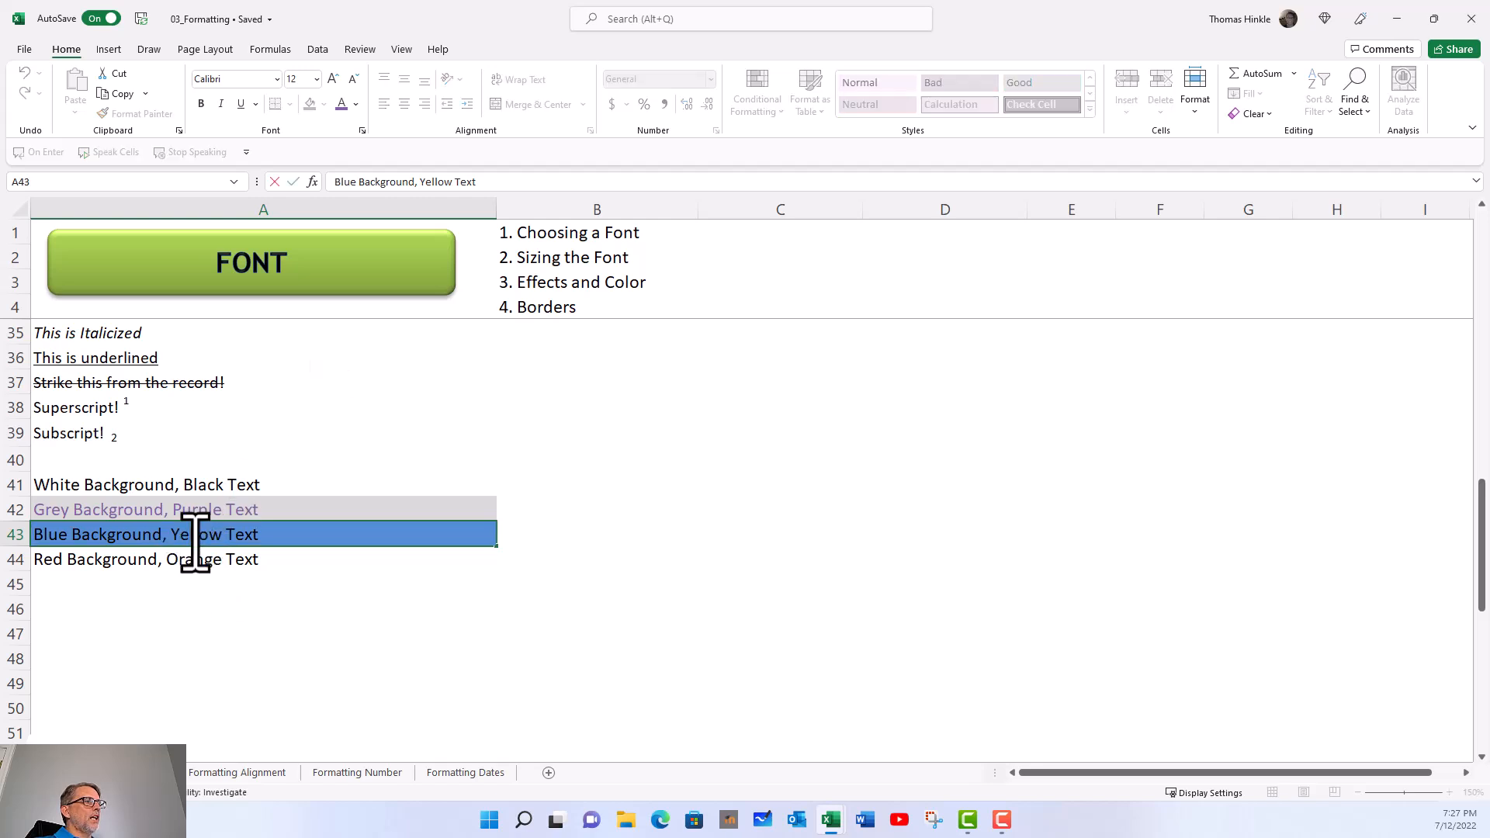
pyautogui.click(293, 588)
pyautogui.click(254, 532)
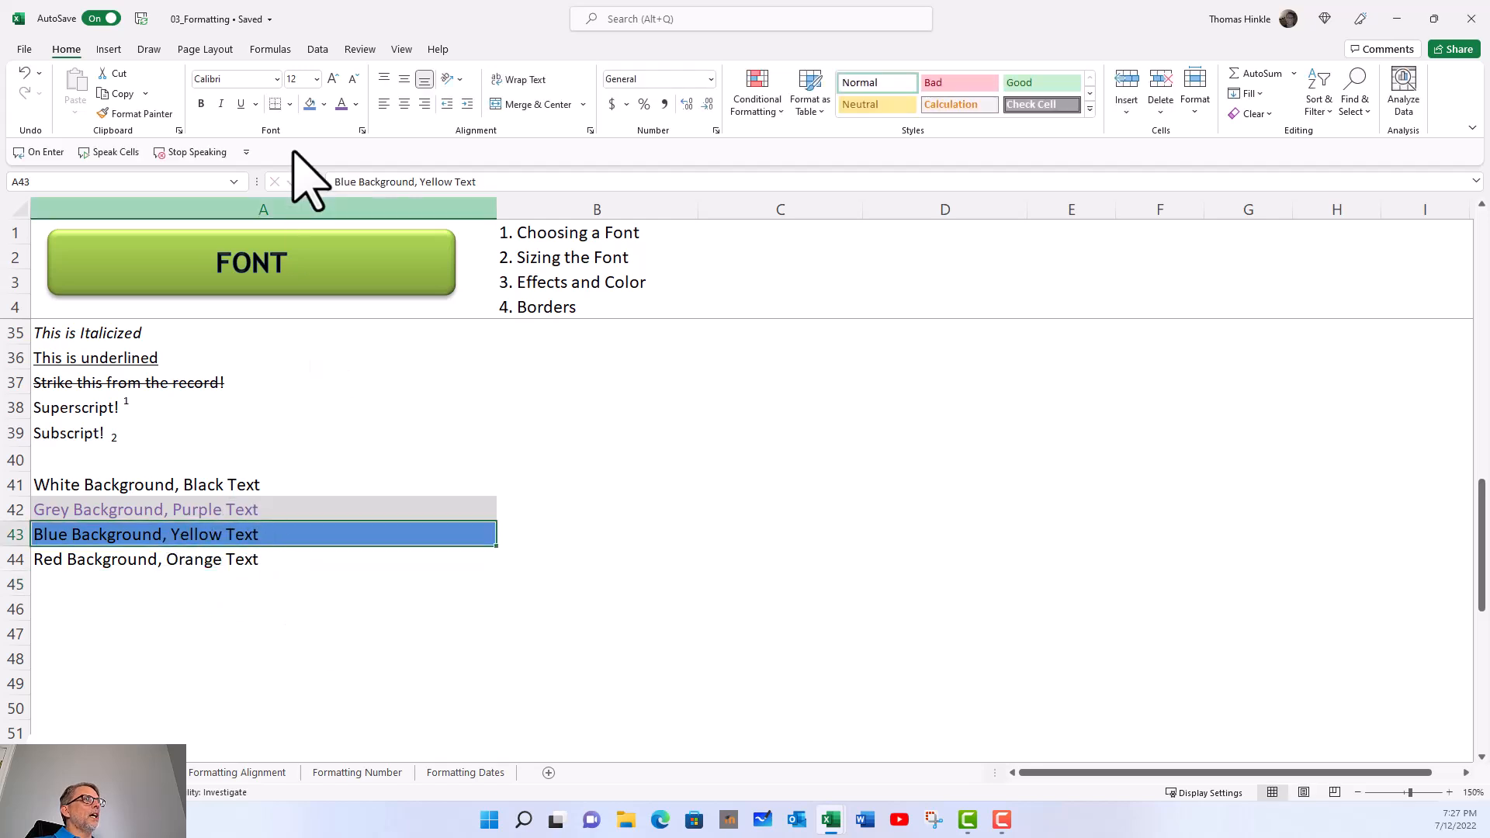
pyautogui.click(354, 104)
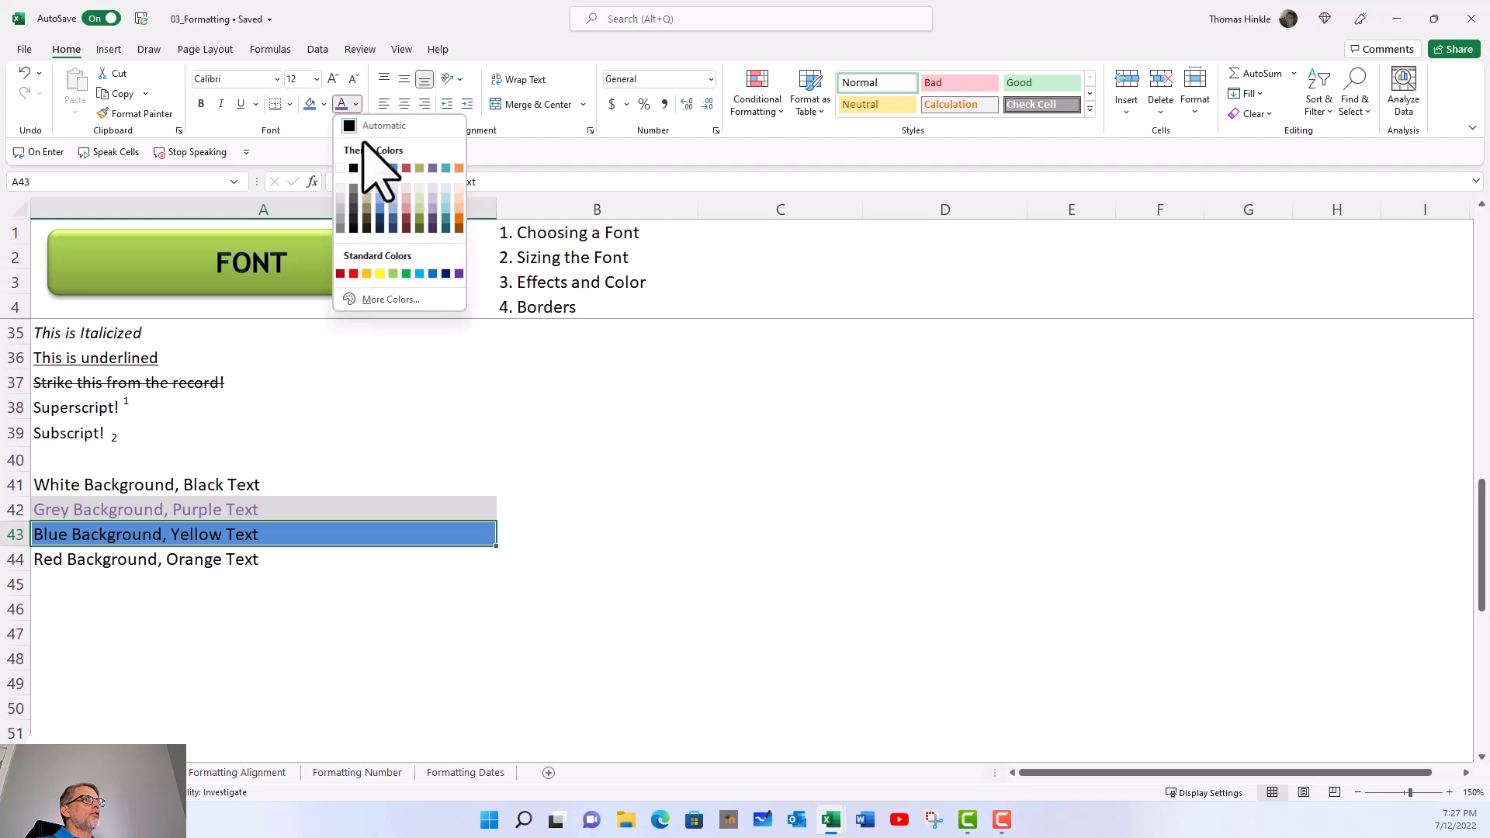
pyautogui.click(380, 274)
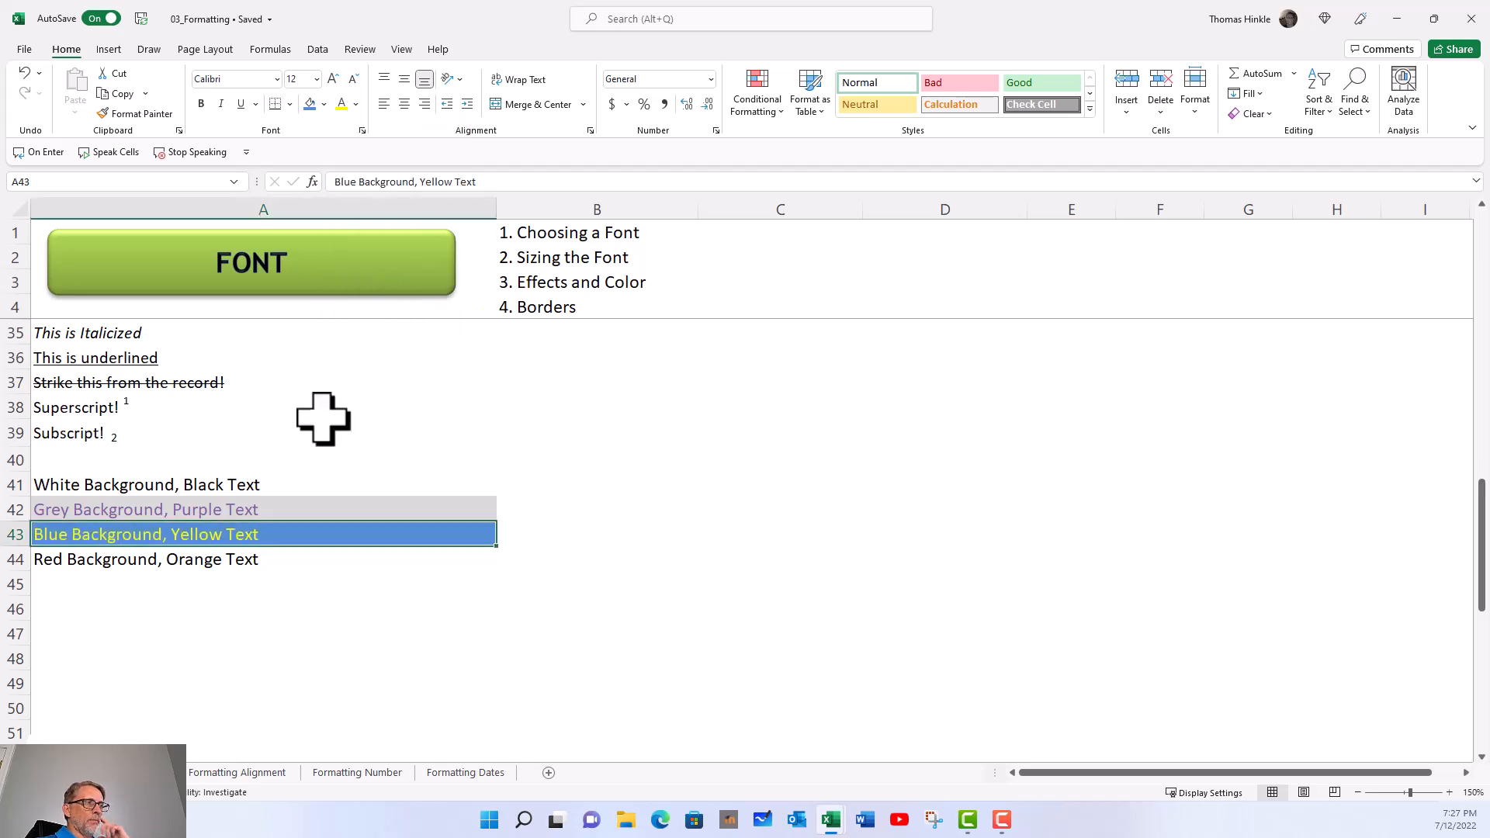
# Fill cell A44, "Red Background, Orange Text", with the standard red color
pyautogui.click(203, 565)
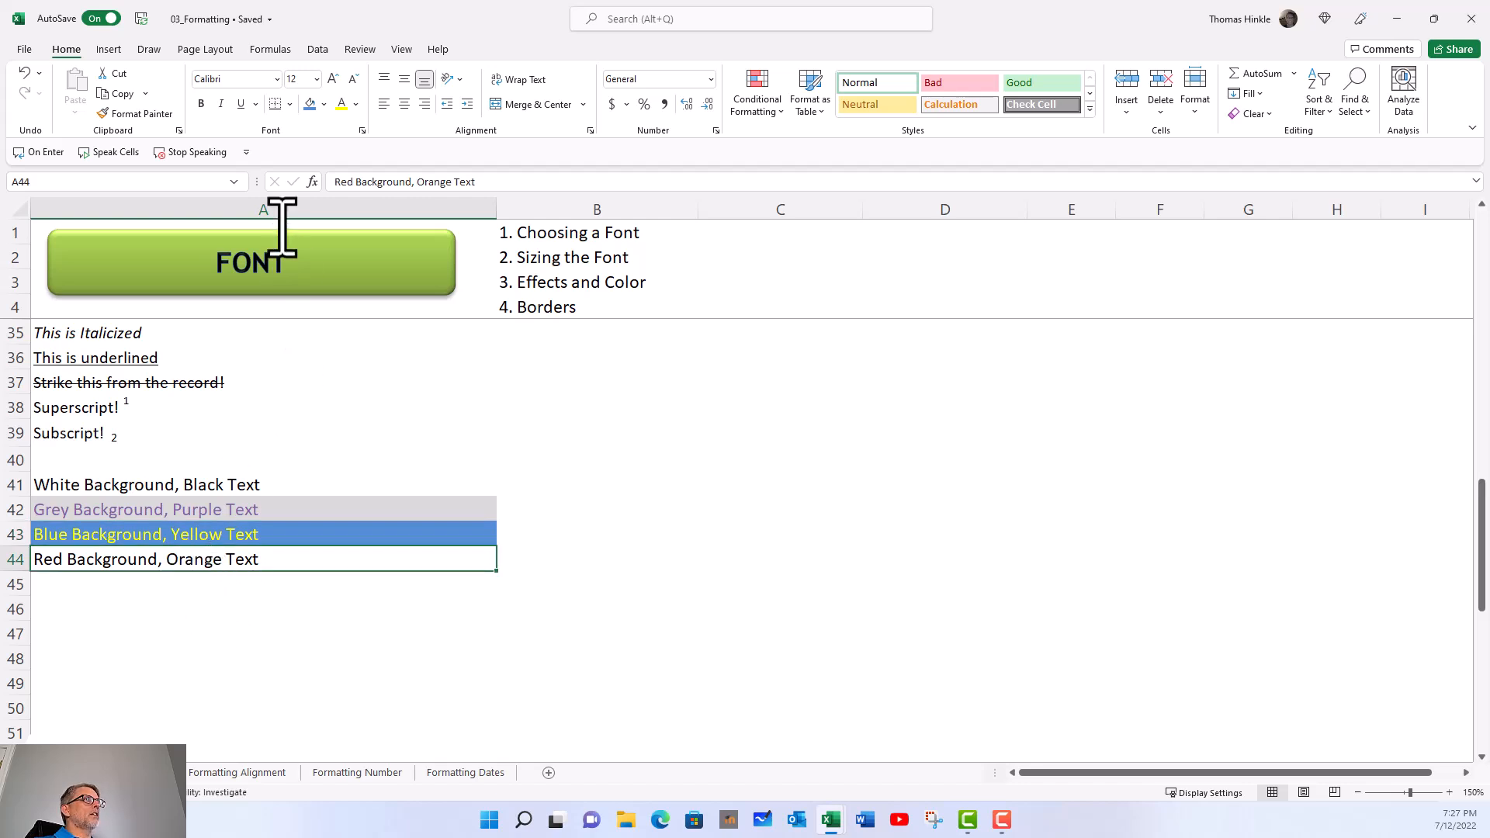
pyautogui.click(323, 104)
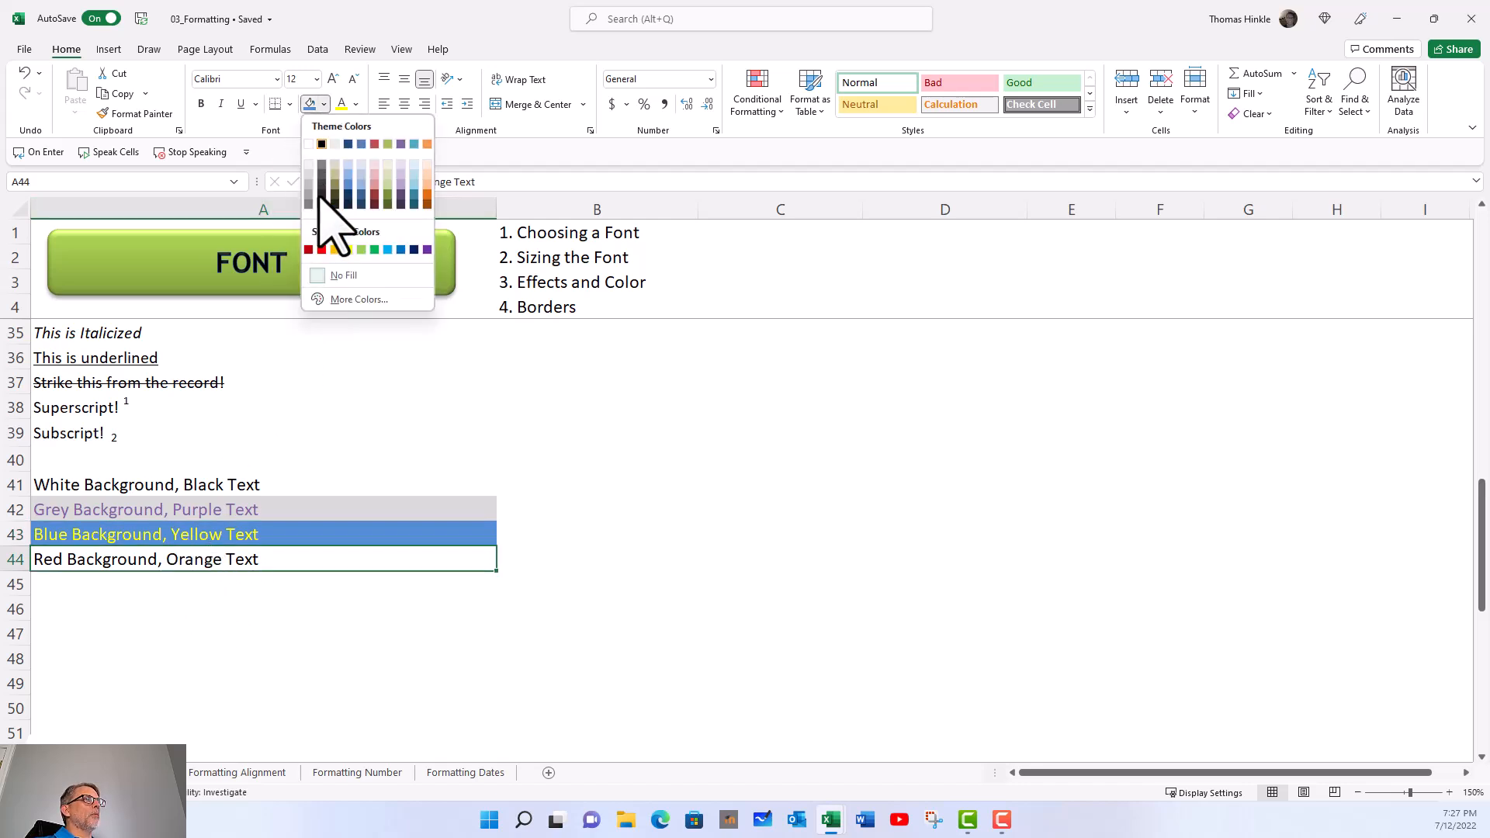
pyautogui.click(321, 249)
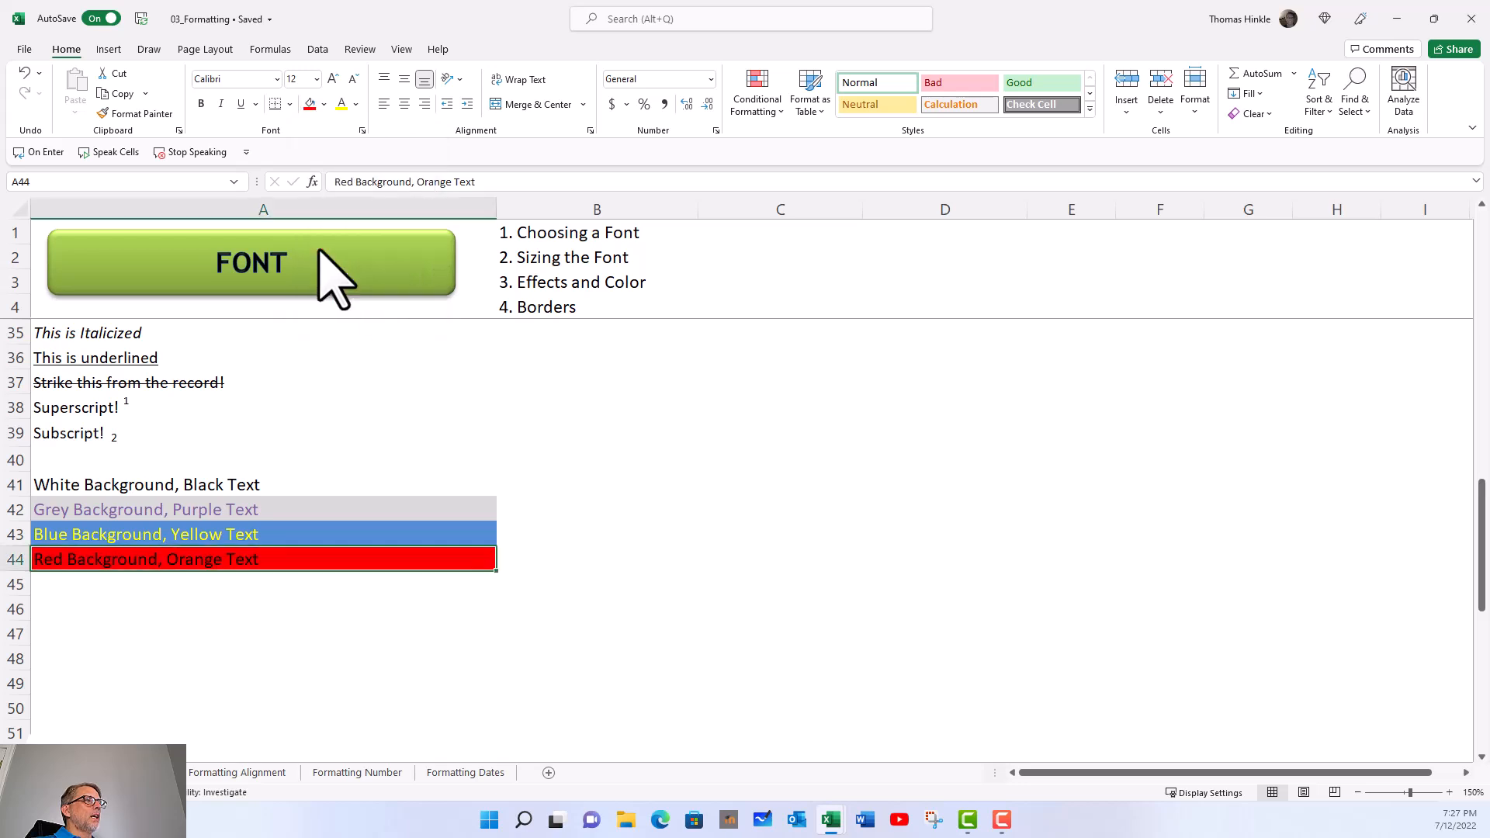
# Color only the word "Orange" within the text of cell A44 with the orange theme color
pyautogui.doubleClick(197, 559)
pyautogui.doubleClick(195, 558)
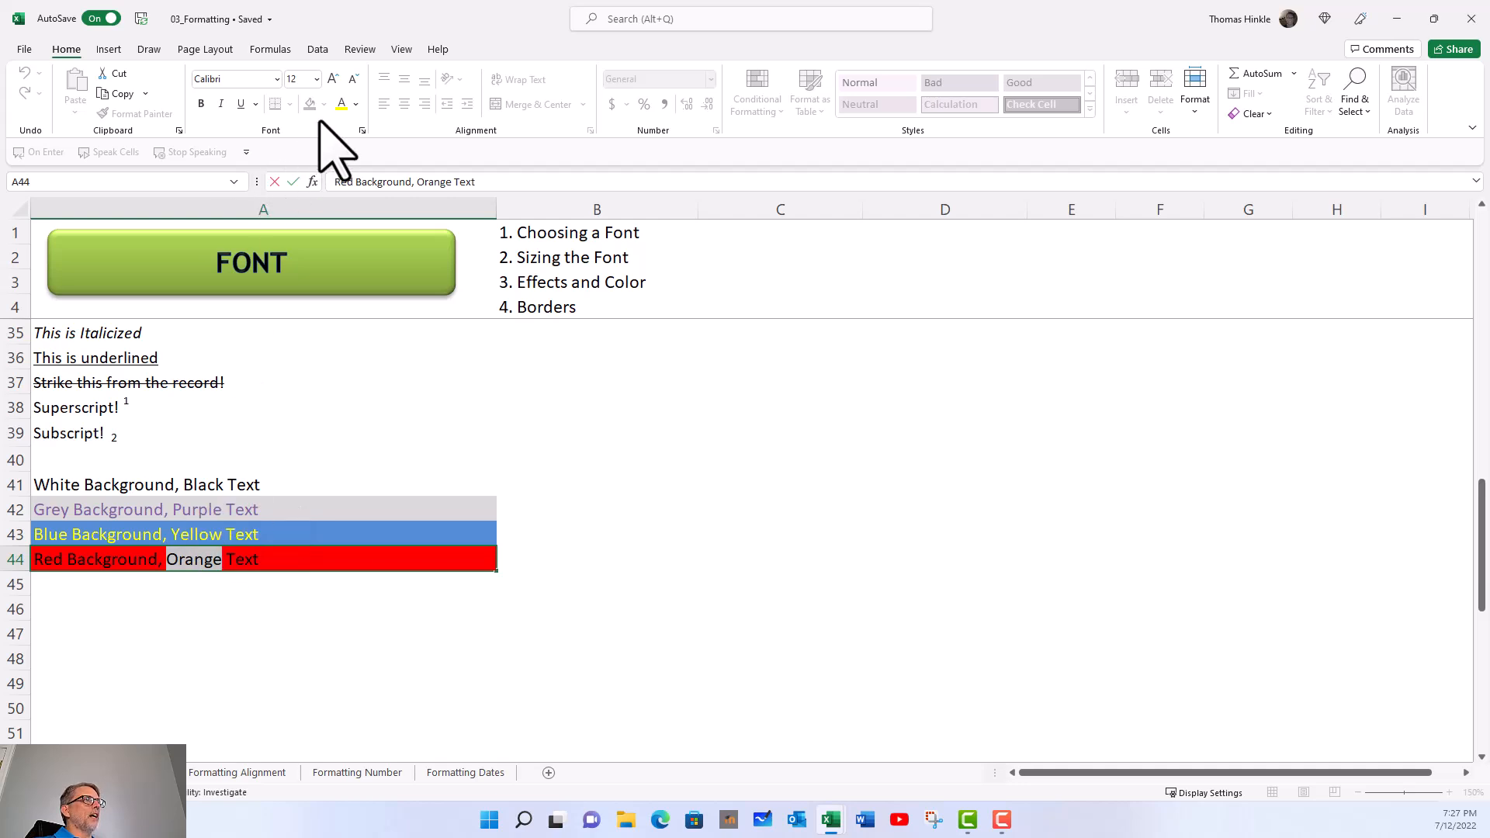
pyautogui.click(356, 104)
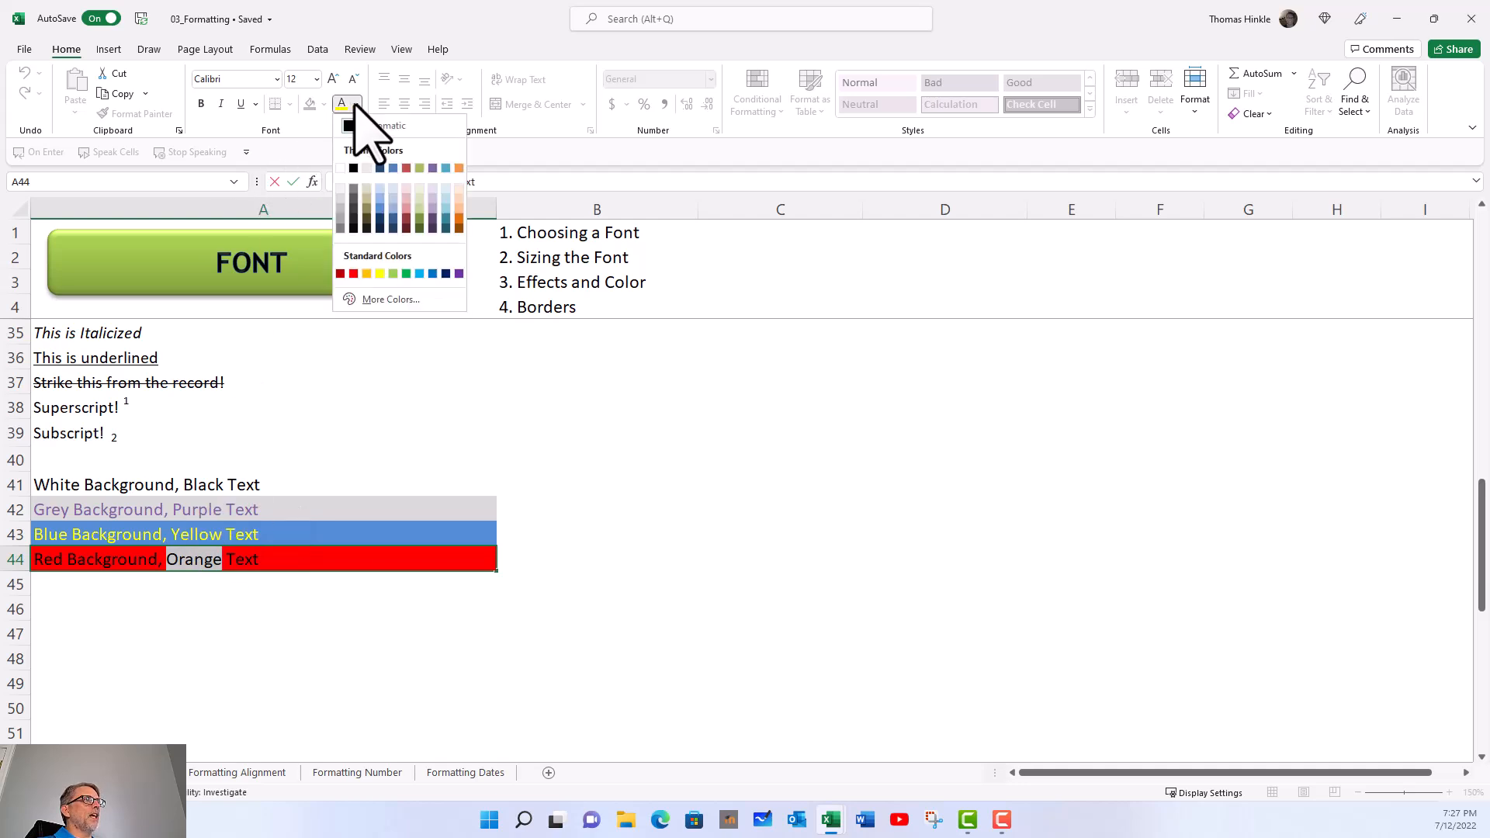
pyautogui.click(459, 168)
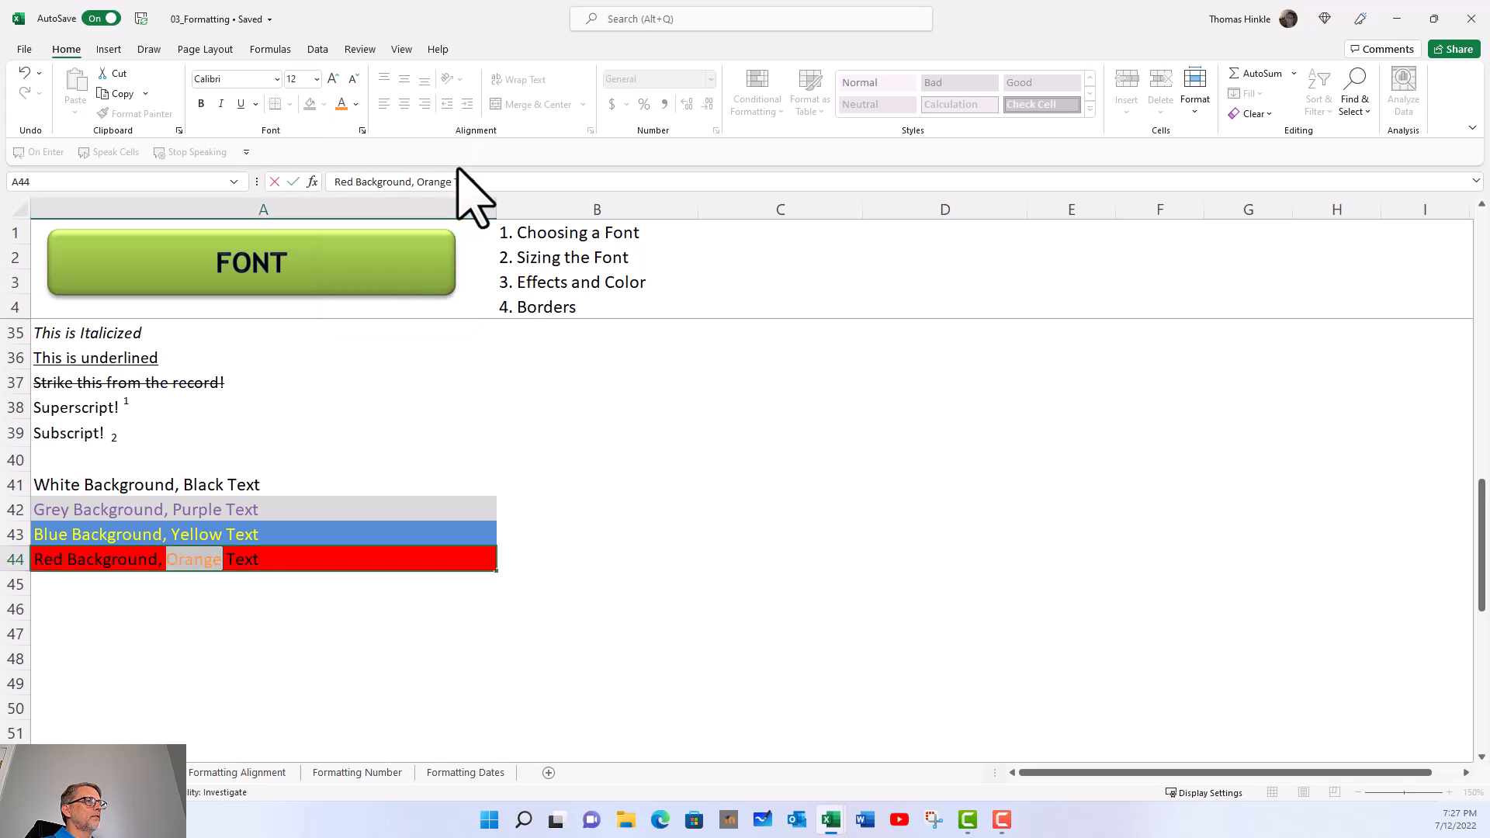
pyautogui.click(306, 609)
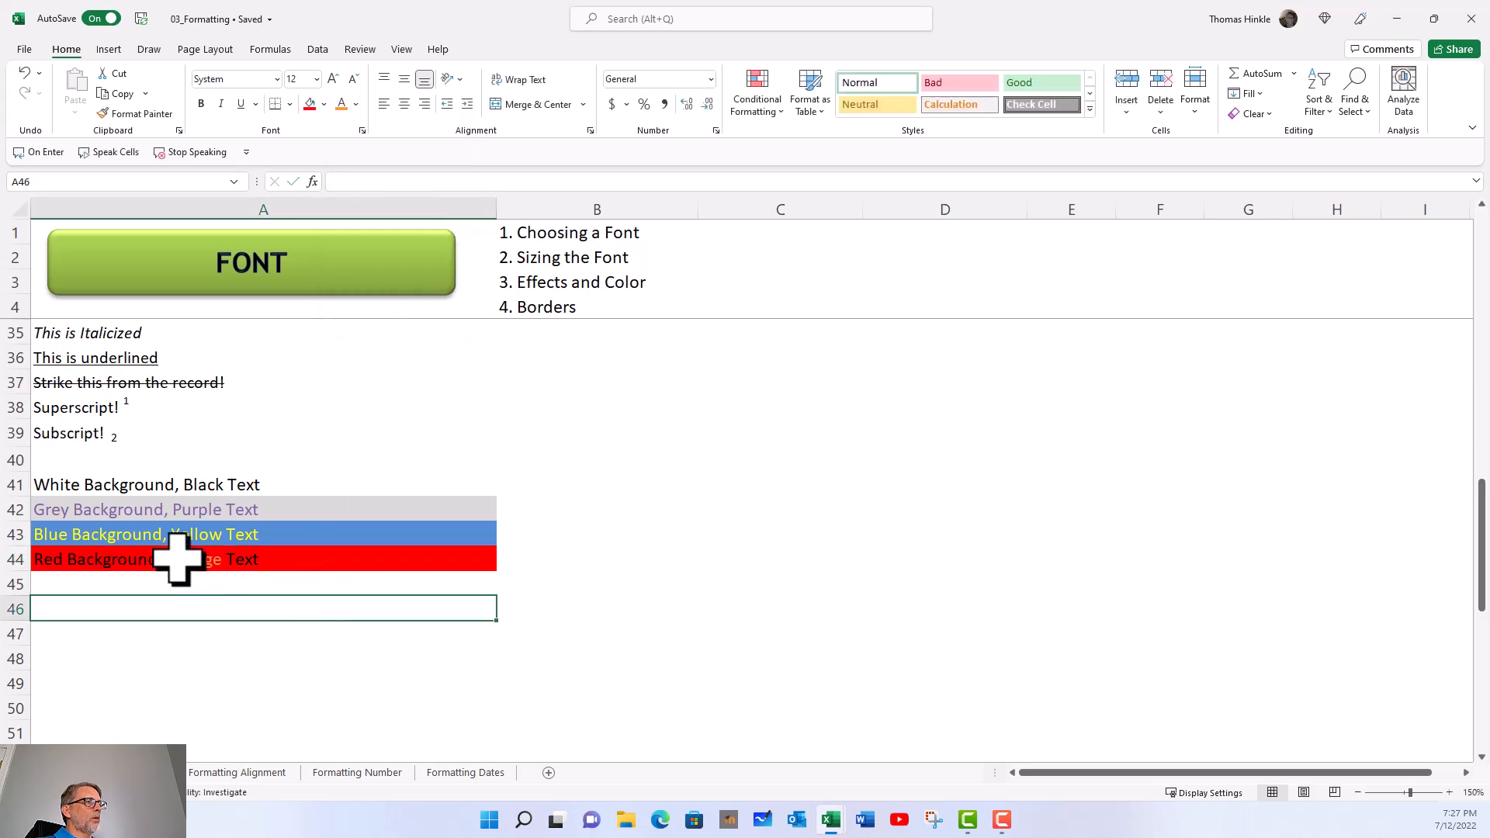